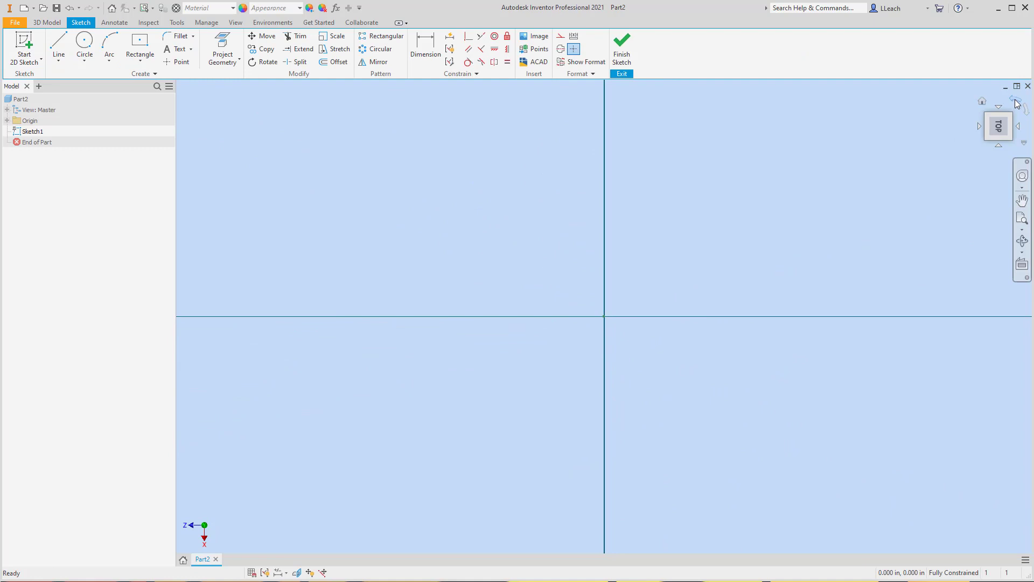
# - Draw a two-point center rectangle centered on the origin, 5 in wide and 9 in tall
pyautogui.click(1016, 104)
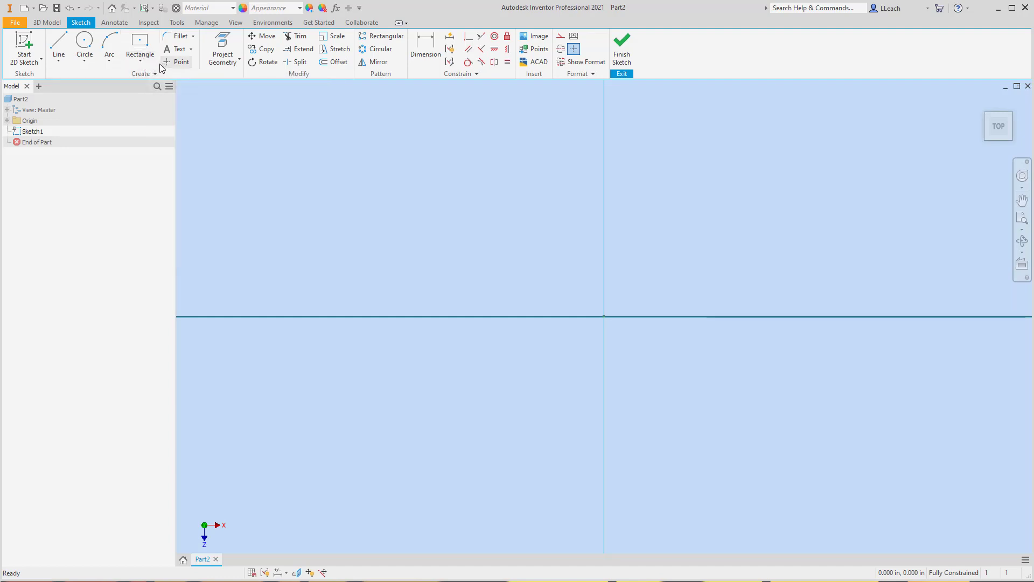
pyautogui.click(142, 62)
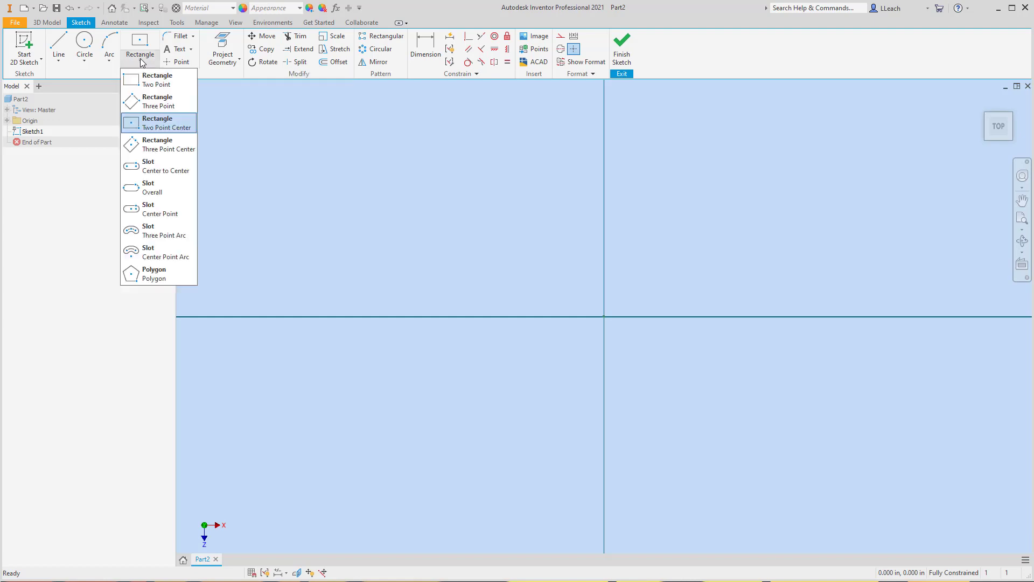
pyautogui.click(165, 129)
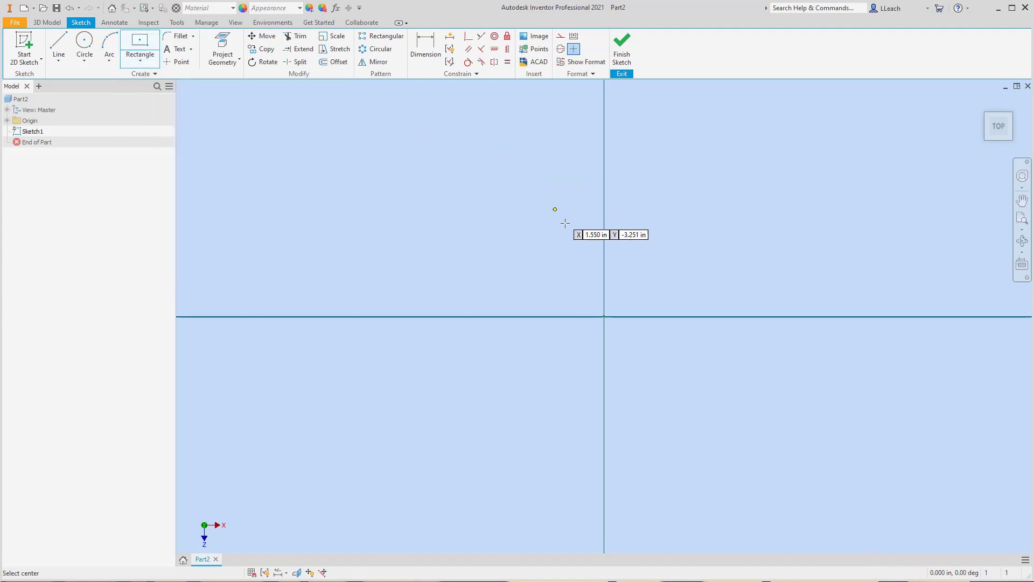
pyautogui.click(604, 317)
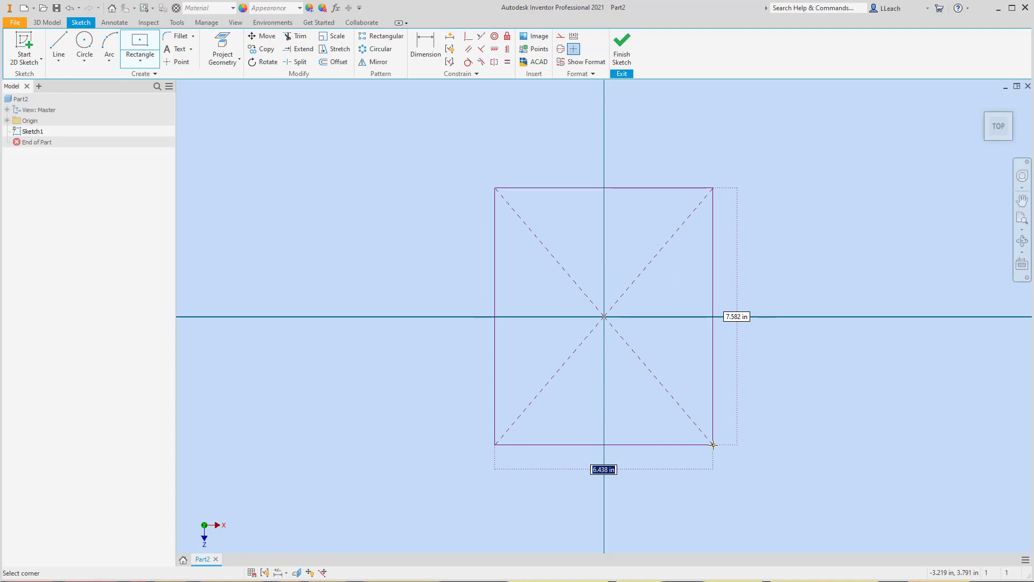
pyautogui.write('5')
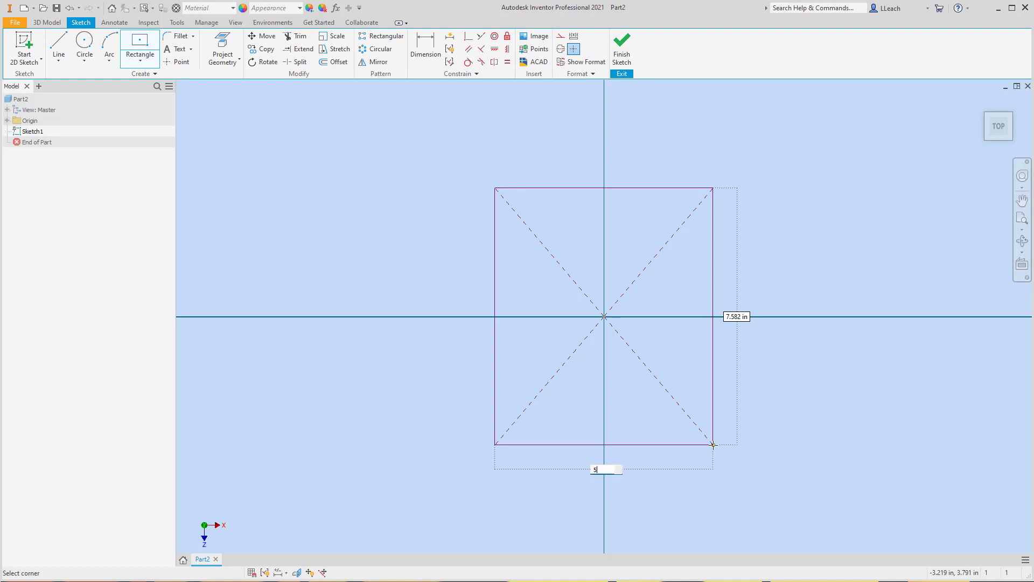
pyautogui.press('Tab')
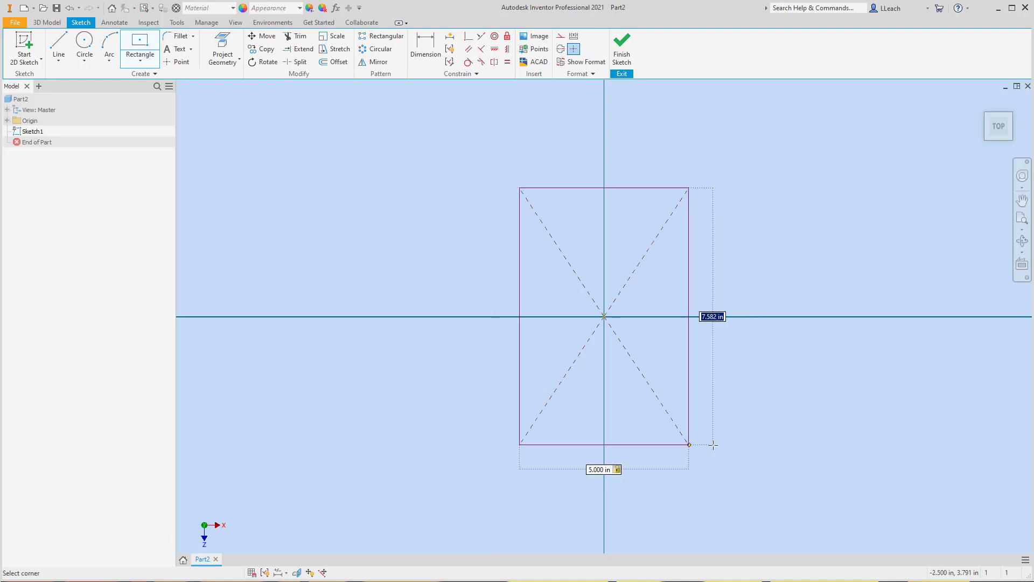
pyautogui.write('9')
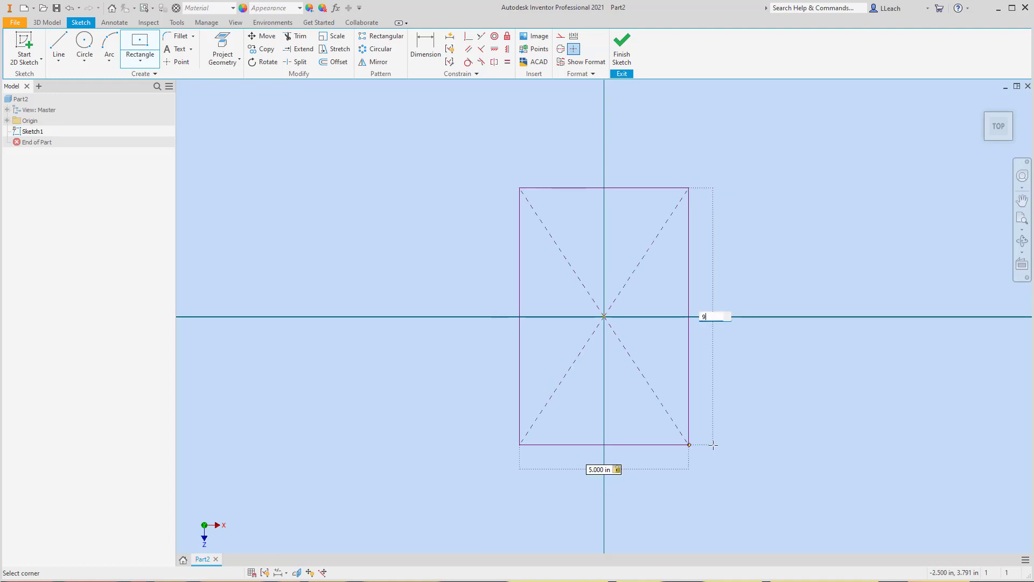
pyautogui.press('Tab')
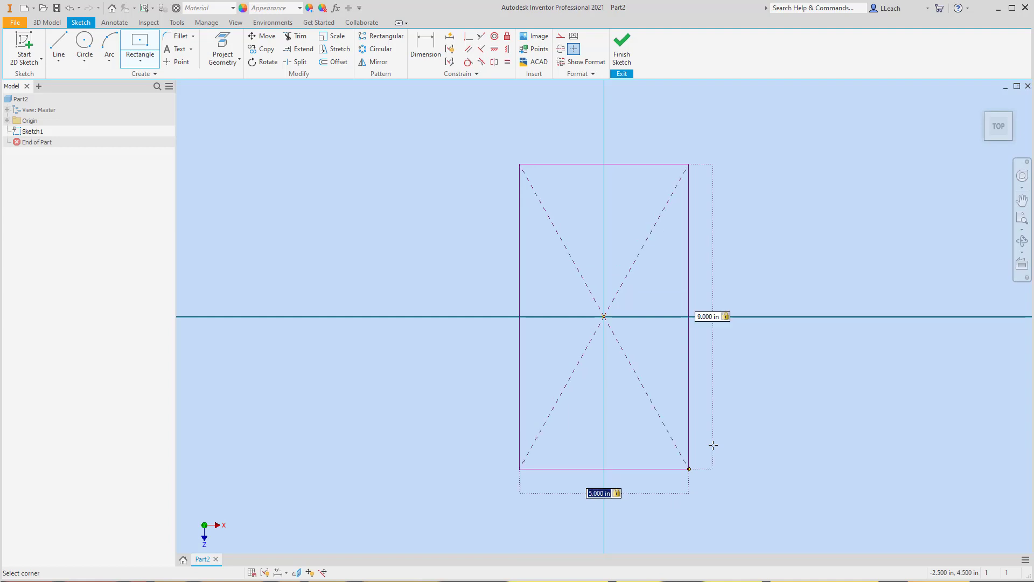
pyautogui.press('Return')
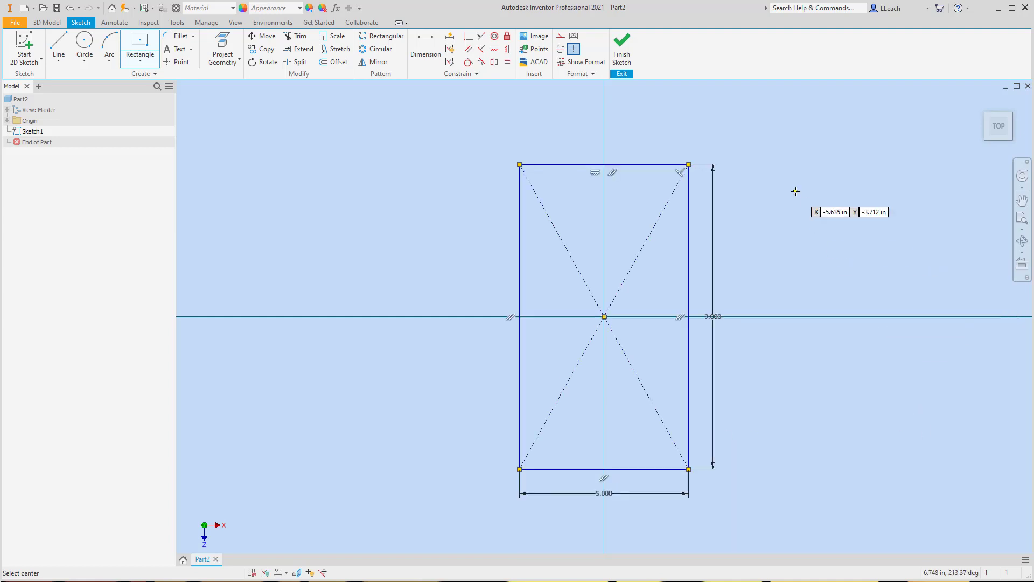
pyautogui.press('Escape')
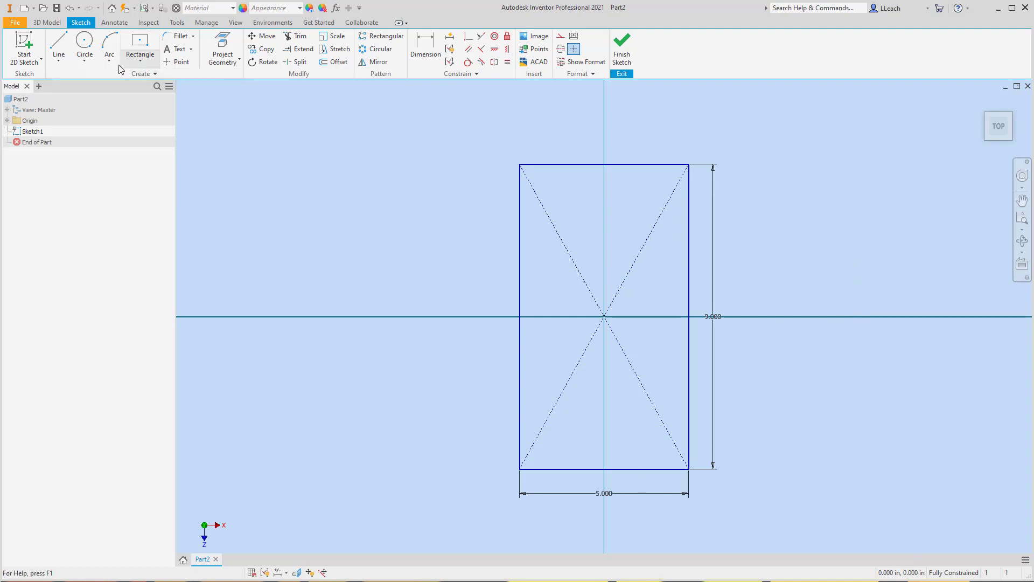
# - Sketch a center-point circle about 1.42 in in diameter on the vertical axis, below the origin inside the rectangle
pyautogui.click(86, 66)
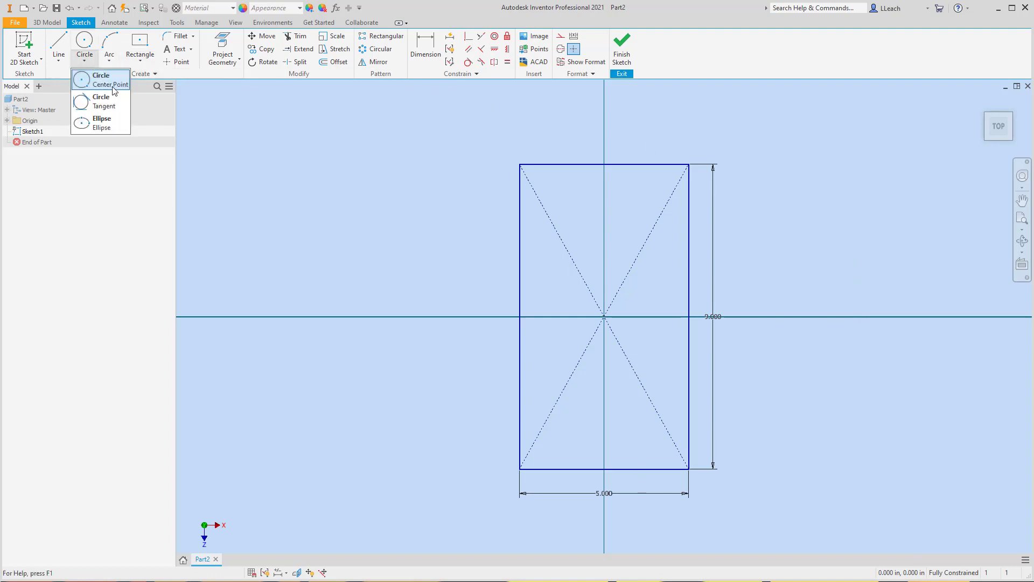
pyautogui.click(110, 81)
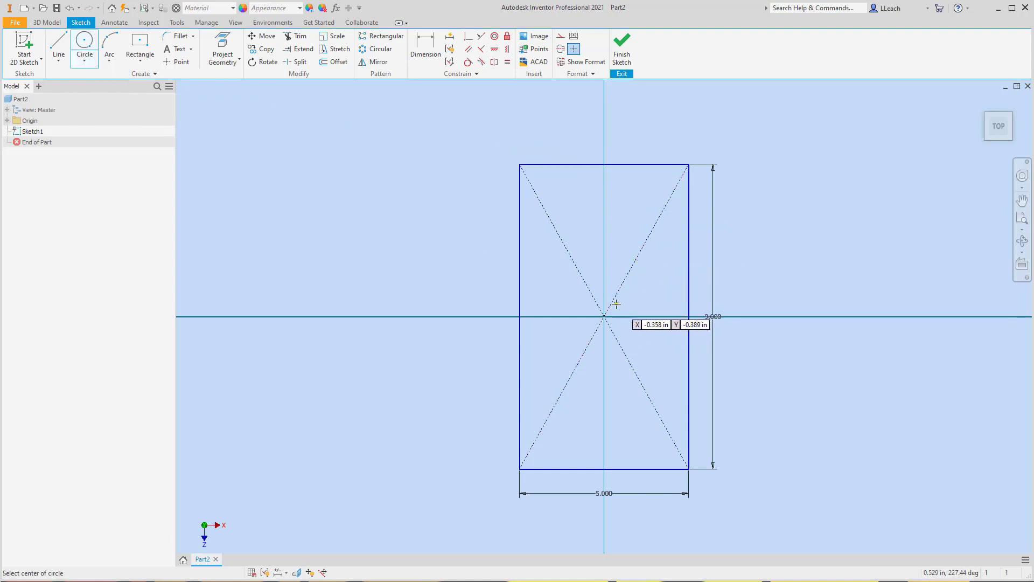
pyautogui.click(603, 403)
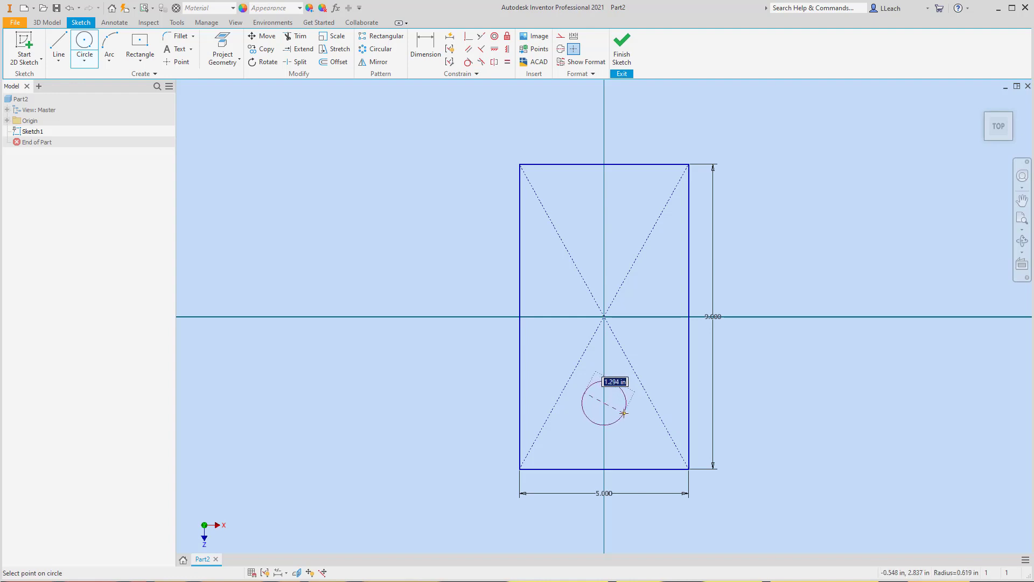
pyautogui.click(626, 413)
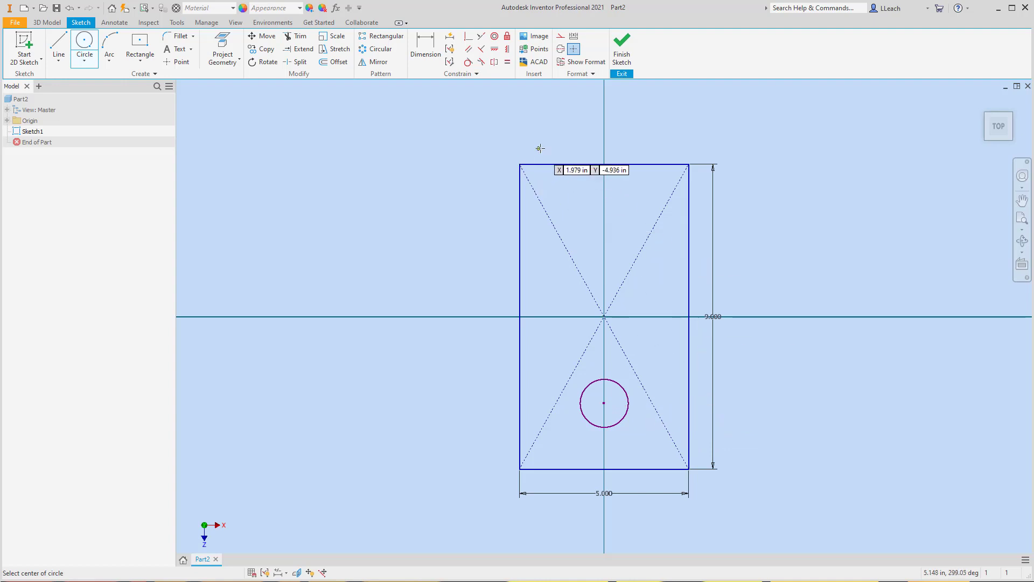
pyautogui.press('Escape')
# - Sketch a circle about 2.78 in in diameter on the vertical axis, centered about 0.93 in above the origin
pyautogui.click(84, 59)
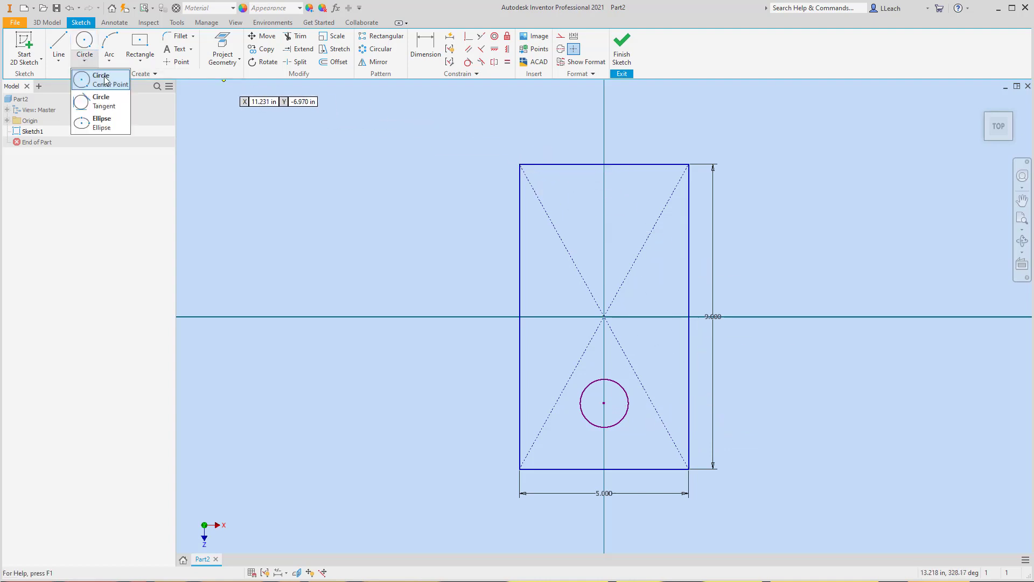
pyautogui.click(94, 76)
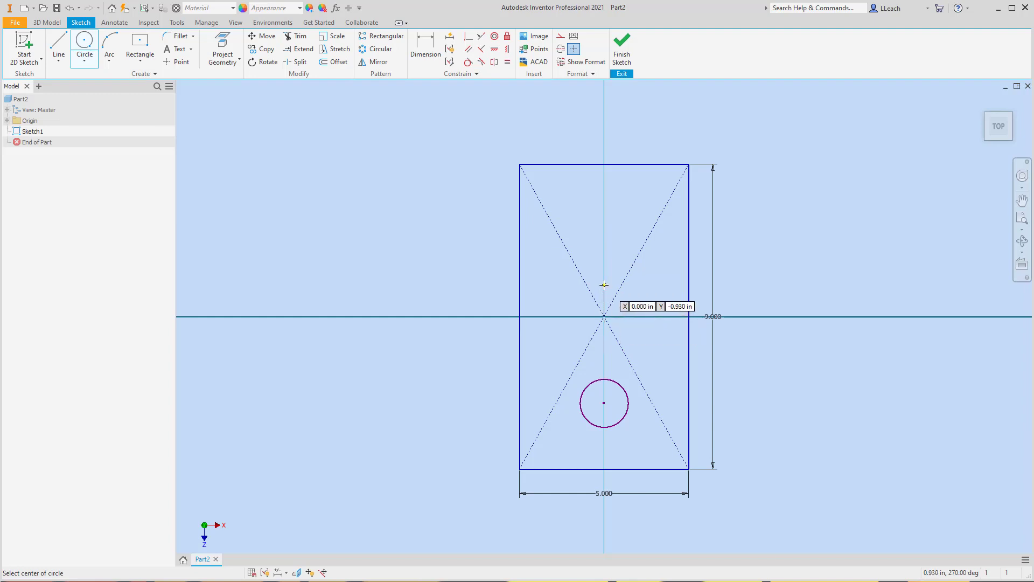
pyautogui.click(604, 316)
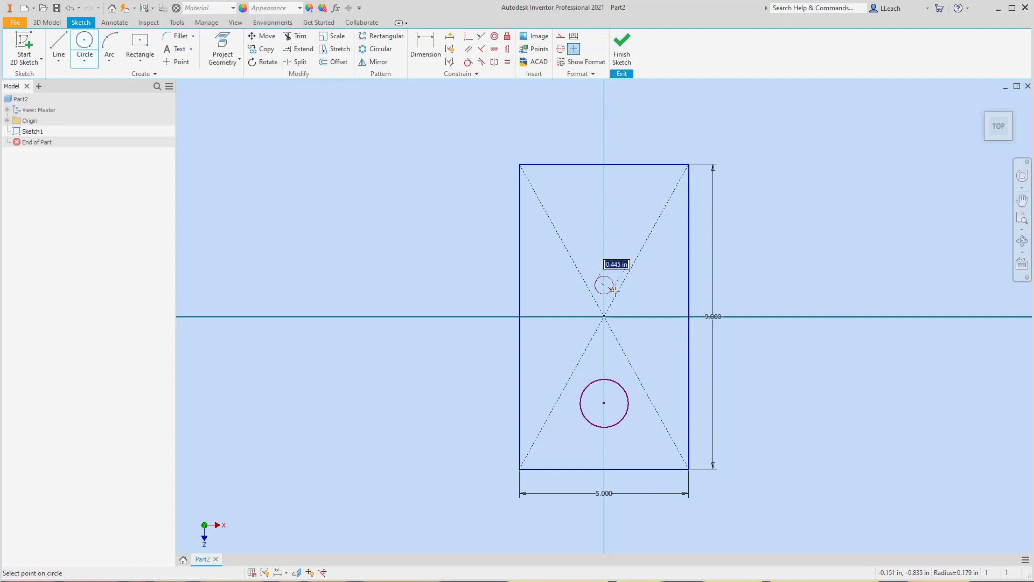
pyautogui.click(648, 303)
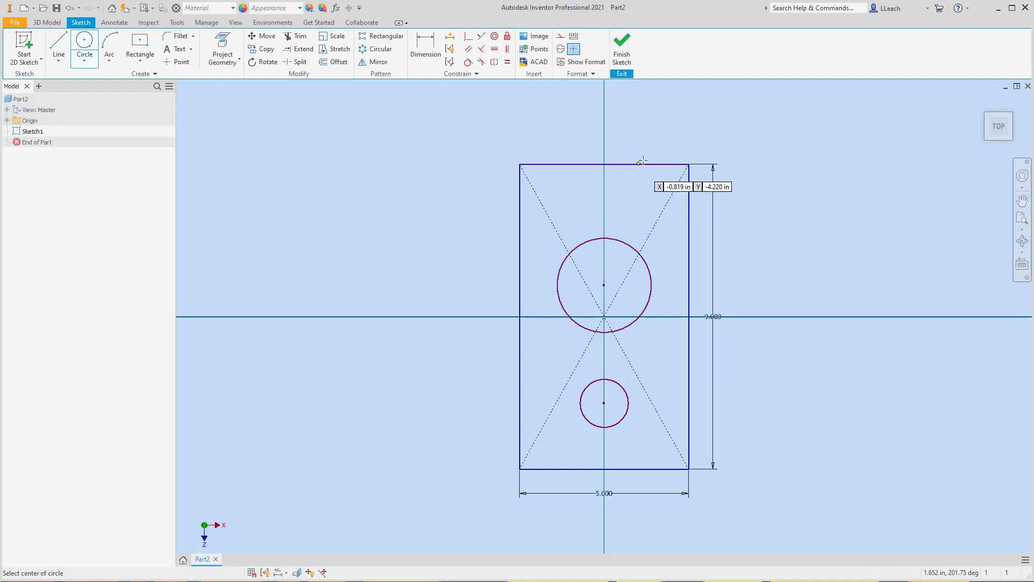
# - Dimension the lower circle's diameter and set it to 1.25 in
pyautogui.click(425, 49)
pyautogui.click(621, 386)
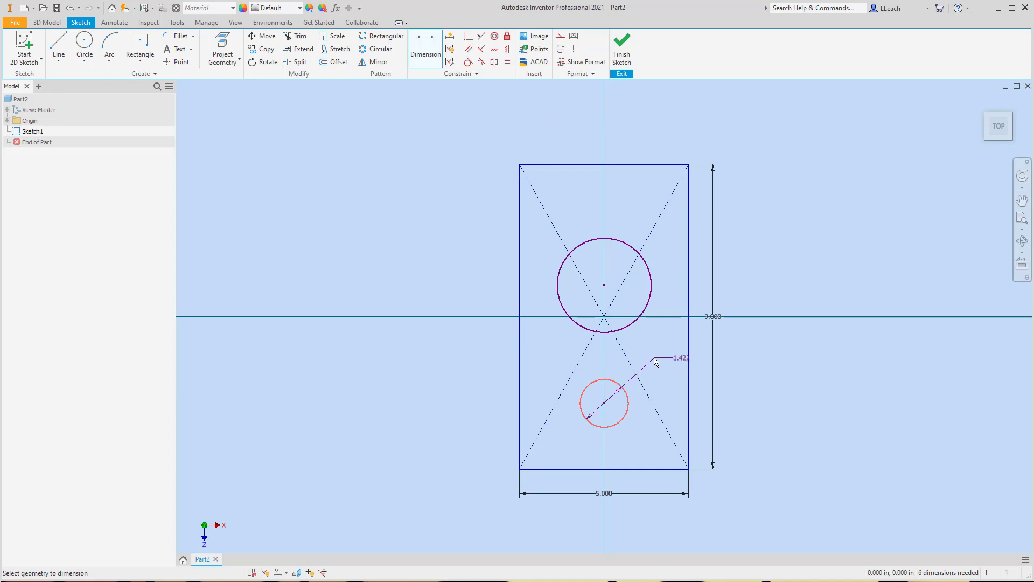
pyautogui.click(650, 357)
pyautogui.click(676, 355)
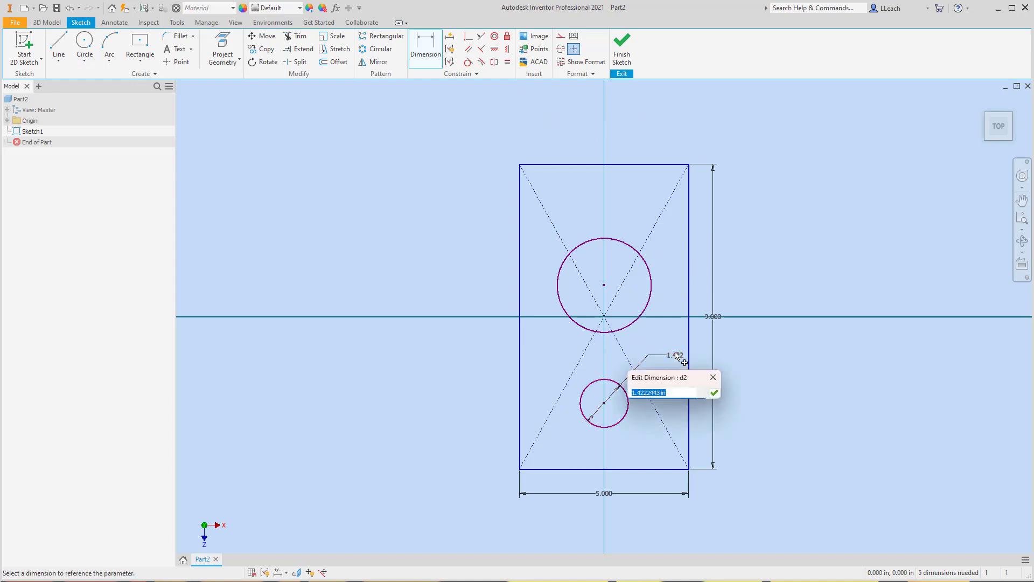
pyautogui.write('1.25')
pyautogui.press('Return')
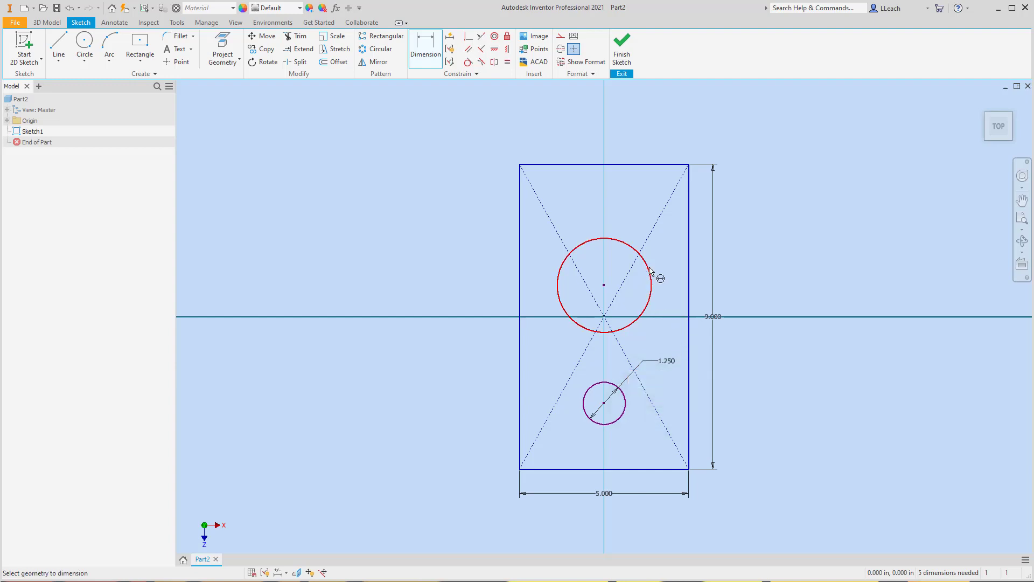
# - Dimension the upper circle's diameter and set it to 2 in
pyautogui.click(651, 270)
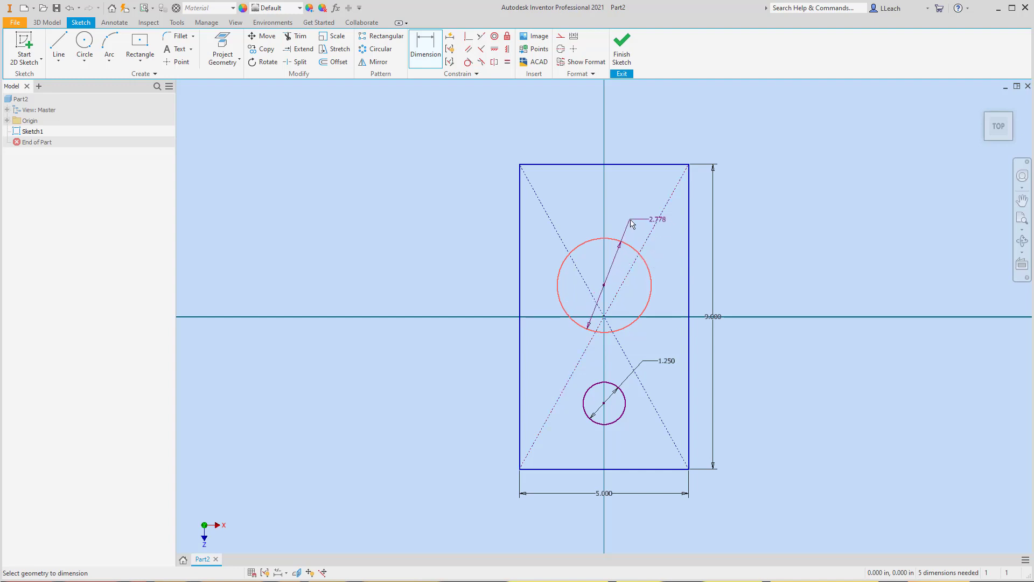
pyautogui.click(656, 223)
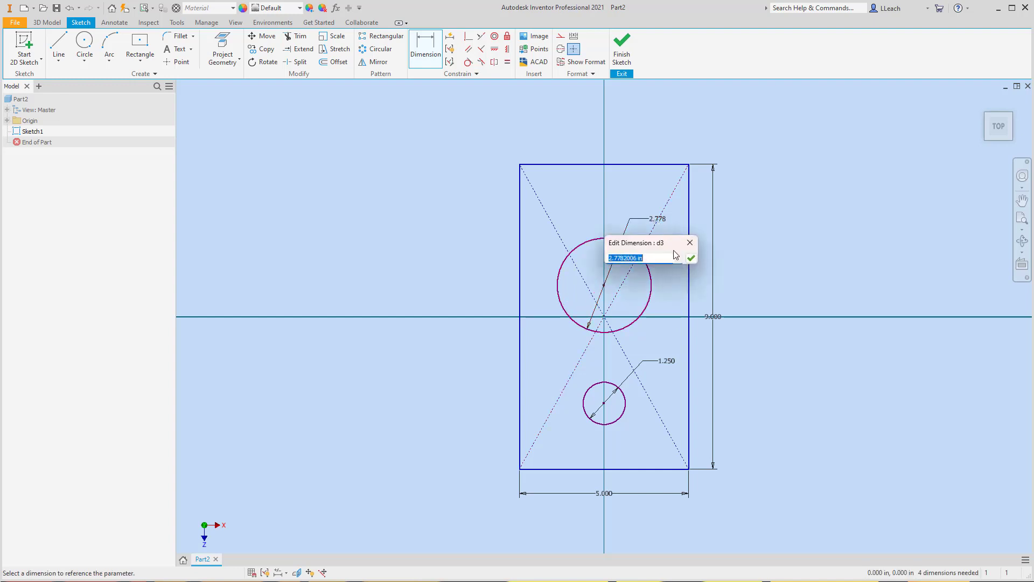
pyautogui.write('2')
pyautogui.click(691, 258)
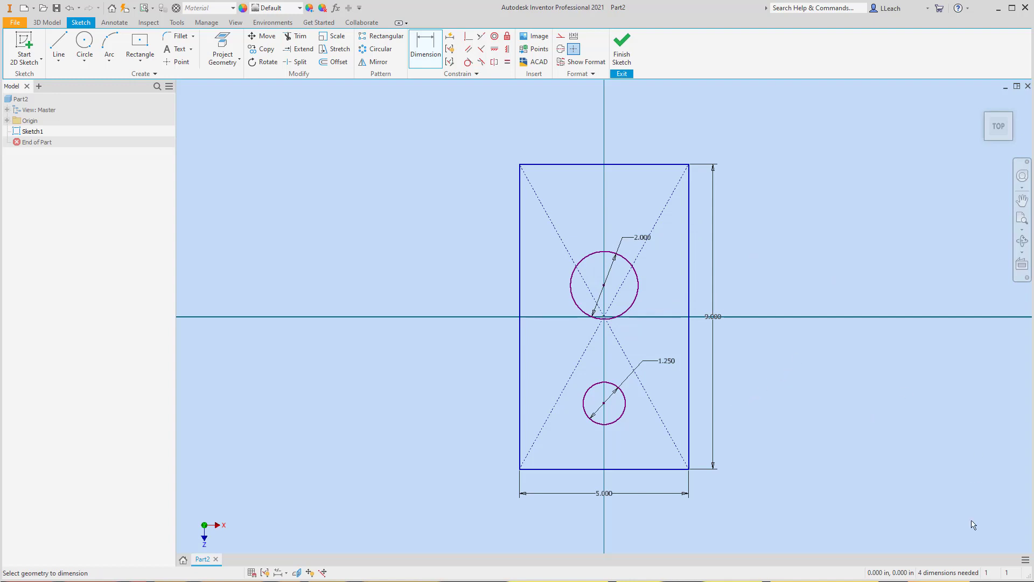
pyautogui.press('Escape')
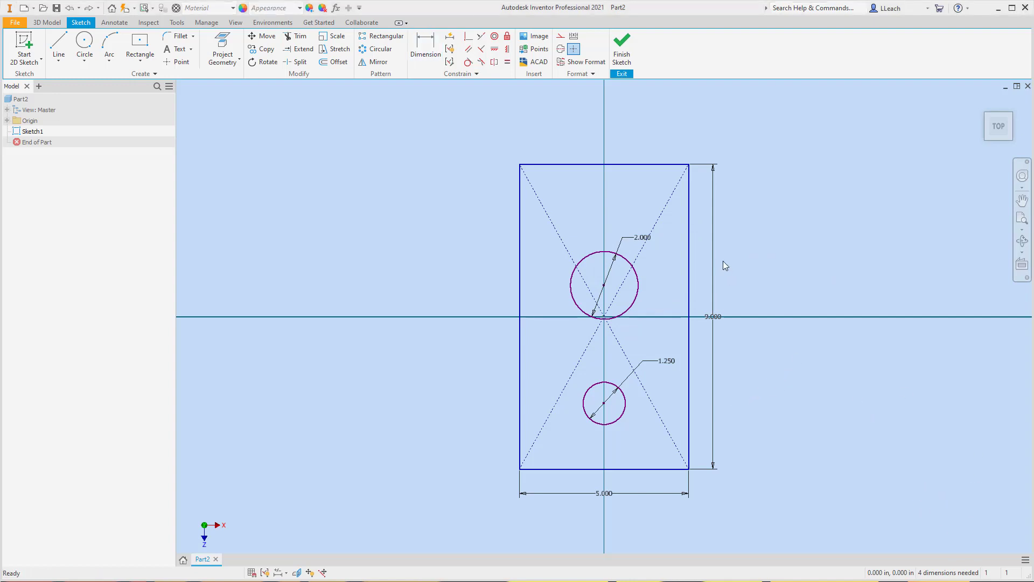
# - Align both circle centers with the midpoint of the rectangle's bottom edge using vertical constraints
pyautogui.click(507, 50)
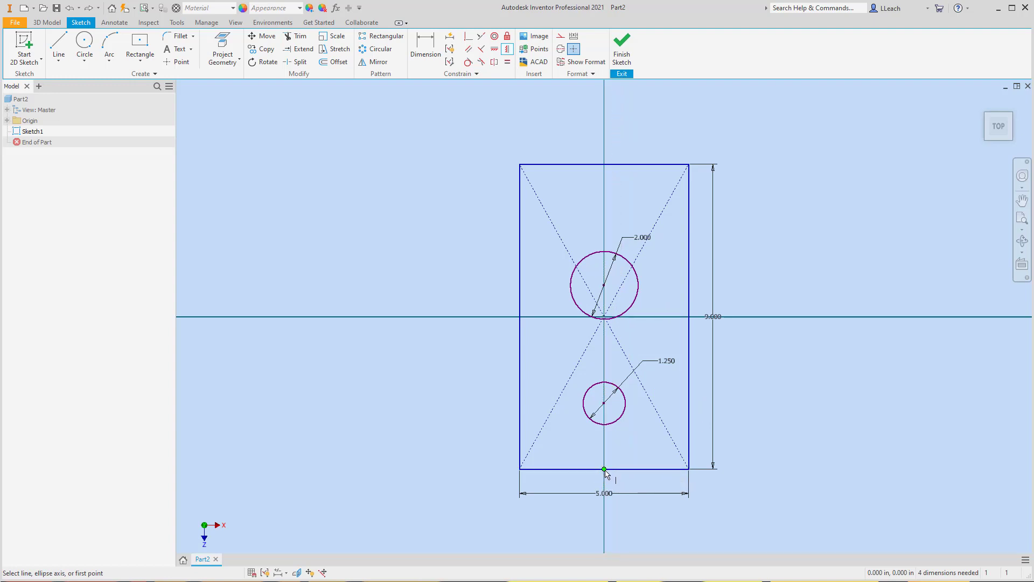
pyautogui.click(605, 470)
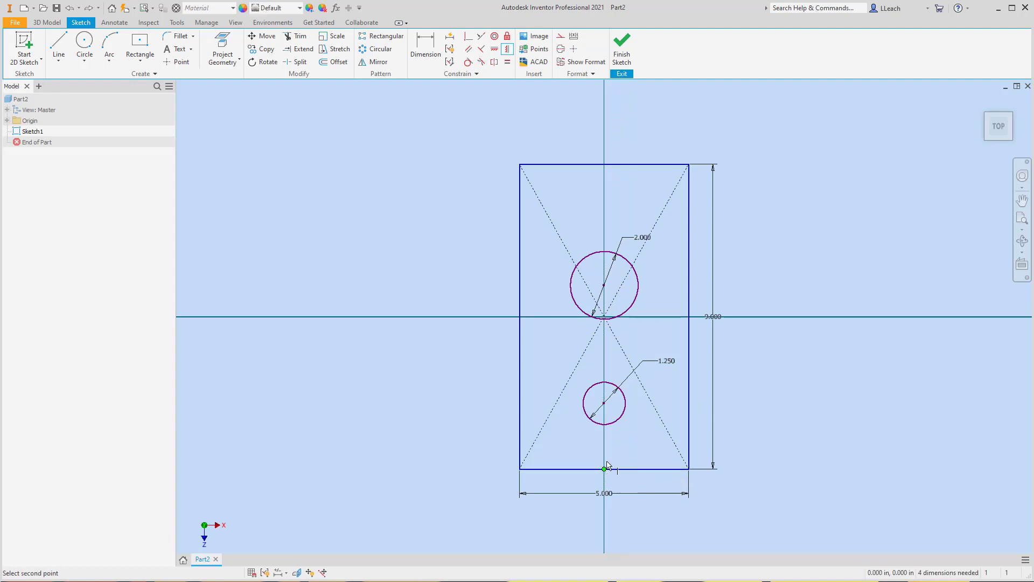
pyautogui.click(604, 405)
pyautogui.click(605, 470)
pyautogui.click(604, 286)
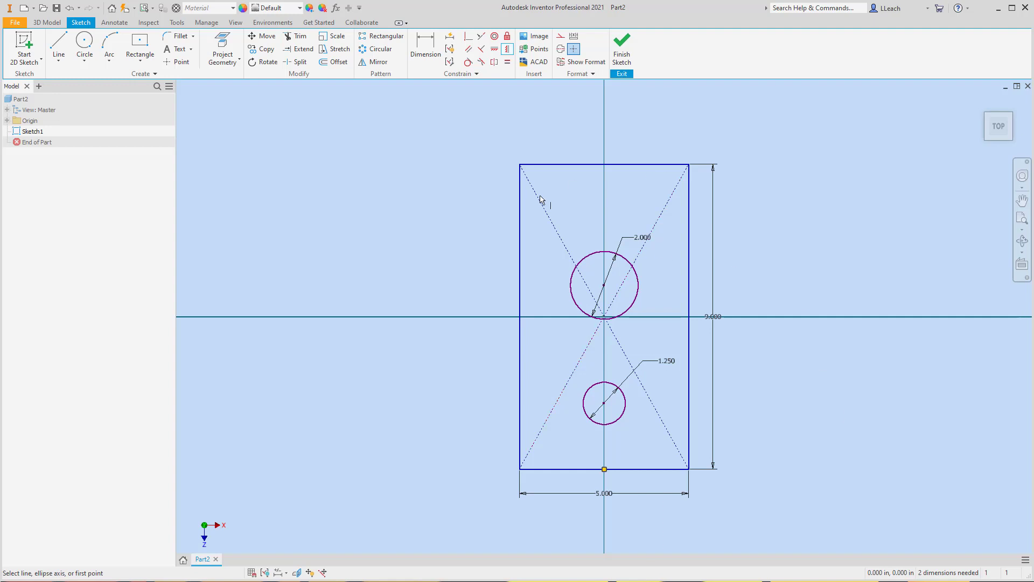
pyautogui.click(84, 61)
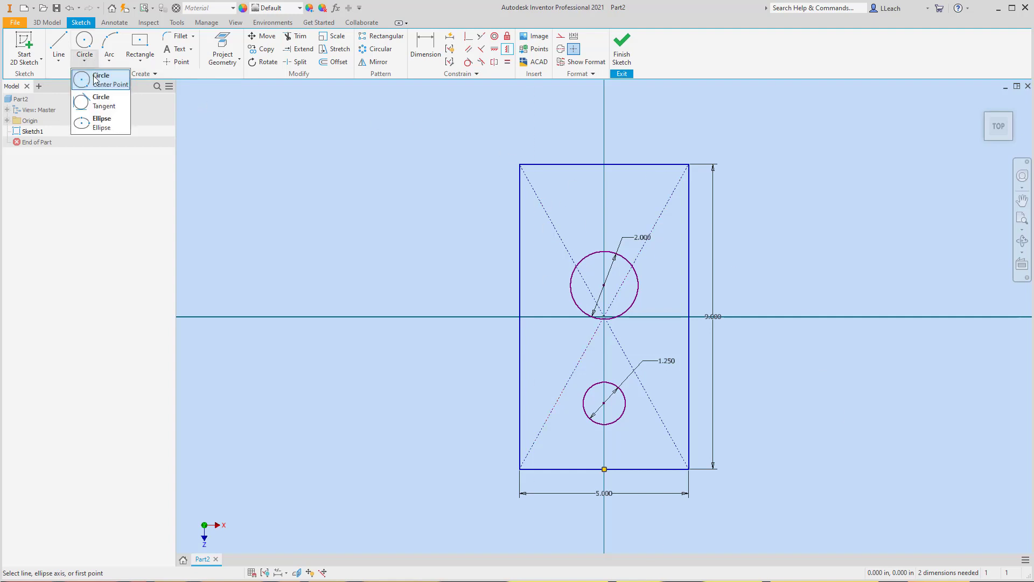
pyautogui.click(96, 81)
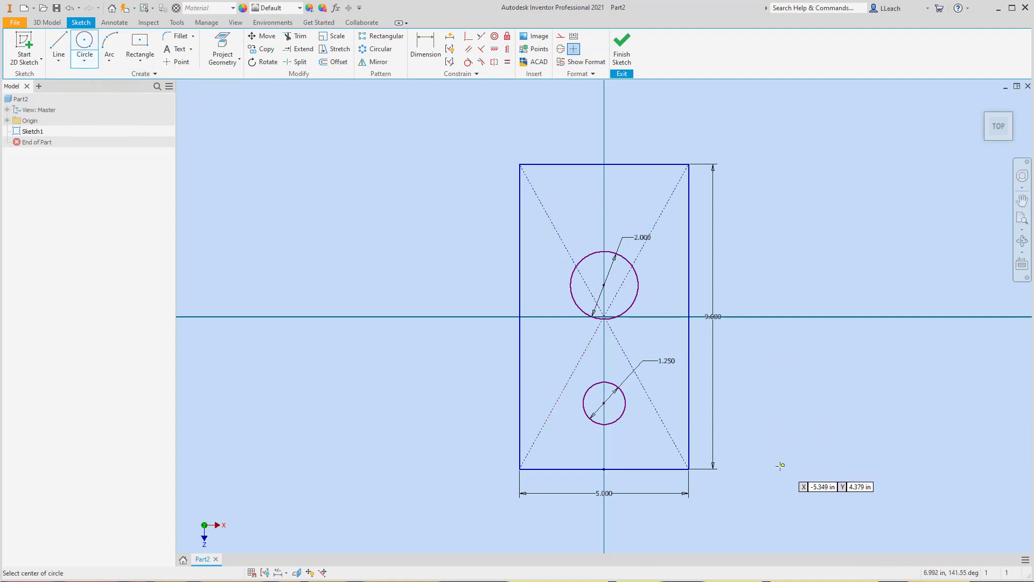
pyautogui.click(649, 469)
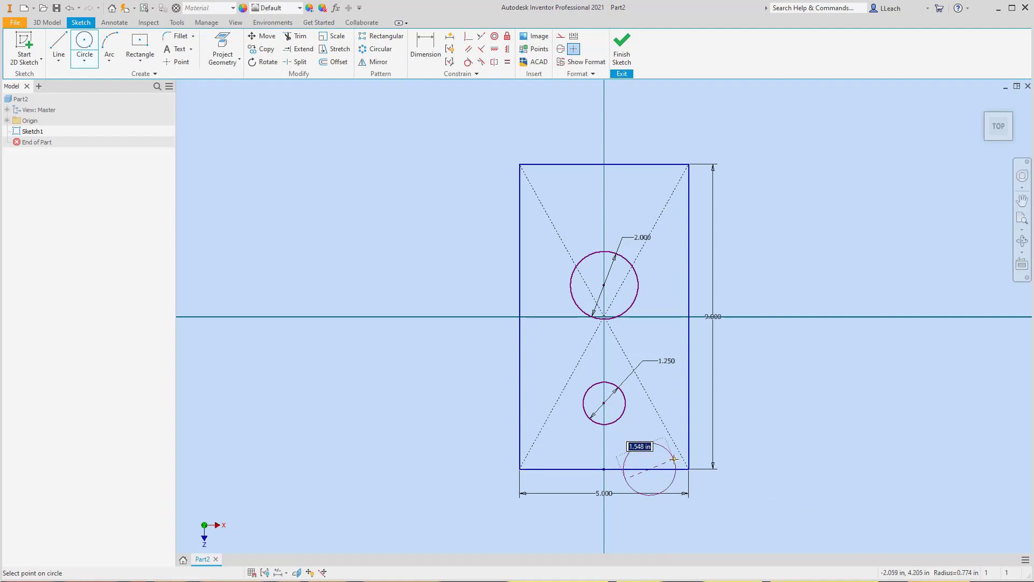
pyautogui.click(673, 458)
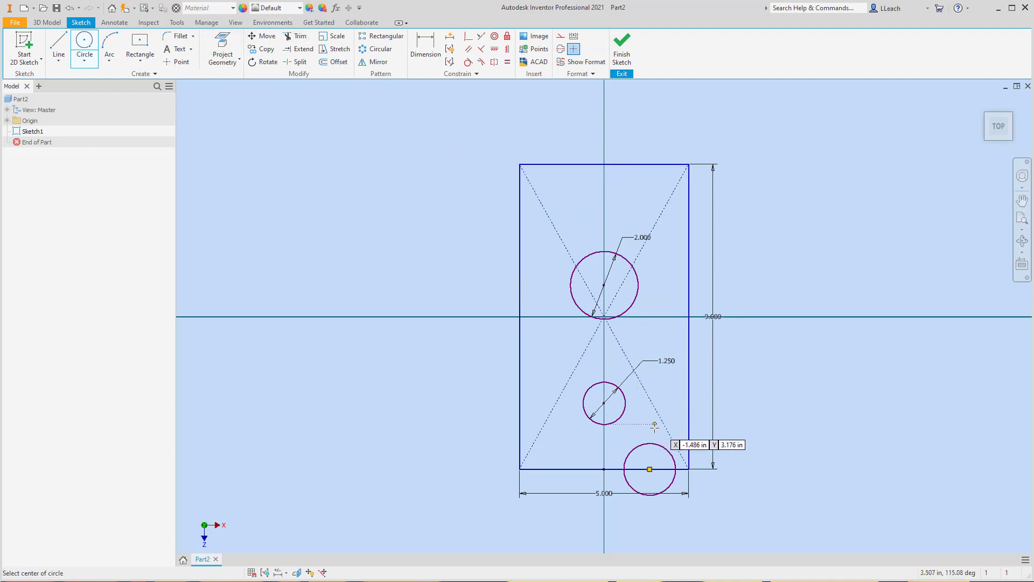
pyautogui.press('Escape')
pyautogui.press('Delete')
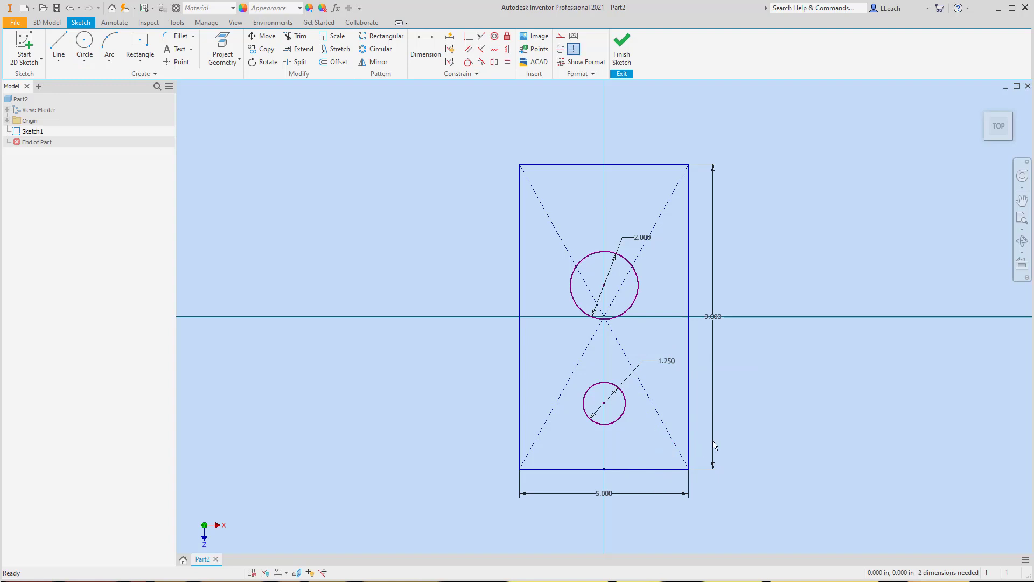
# - Sketch a small center-point circle below the rectangle's bottom edge, to the right of the vertical axis
pyautogui.click(84, 60)
pyautogui.click(102, 85)
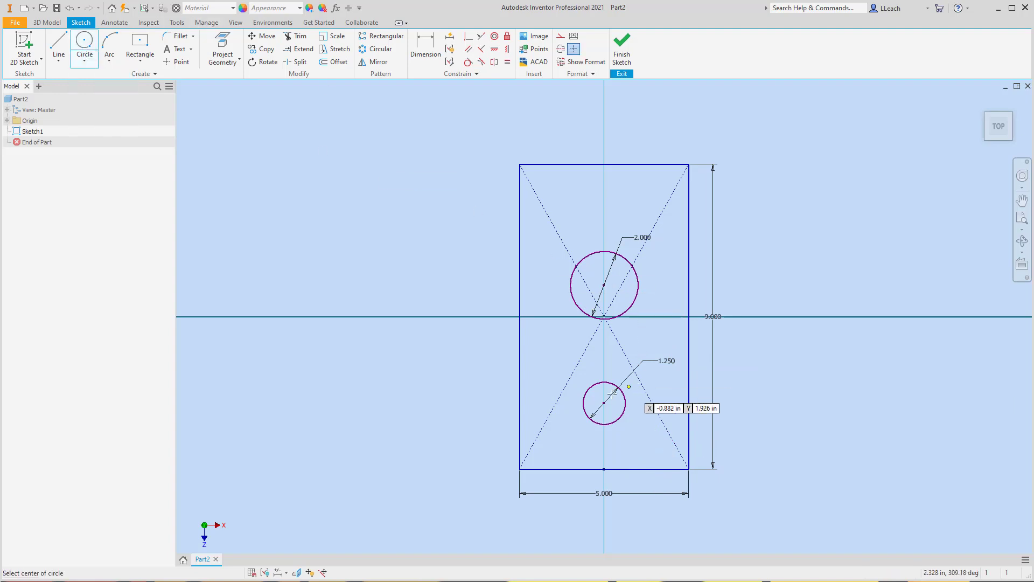
pyautogui.click(657, 513)
pyautogui.press('Escape')
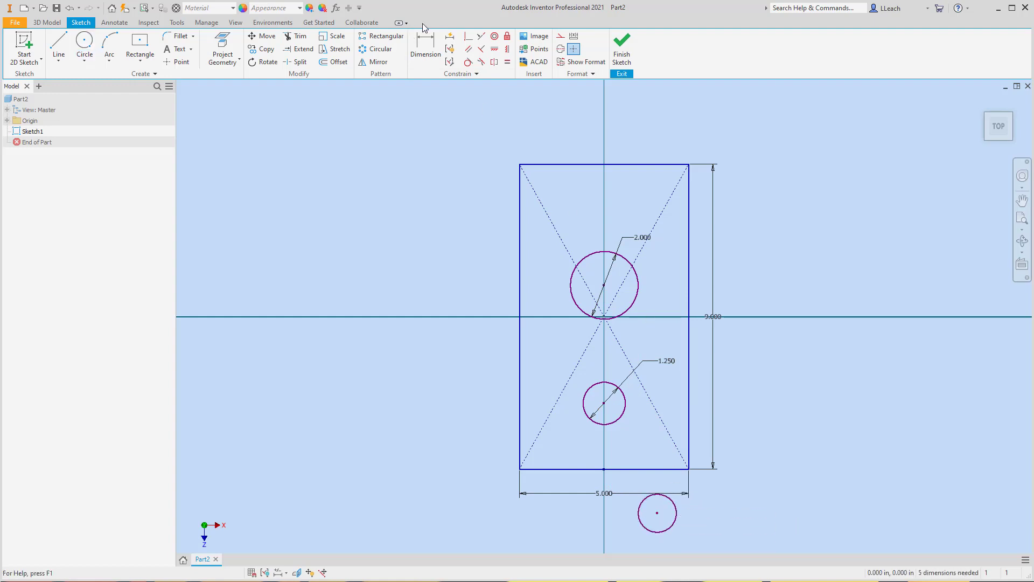
# - Dimension the small circle's center from the rectangle's bottom edge and set the distance to 0
pyautogui.press('d')
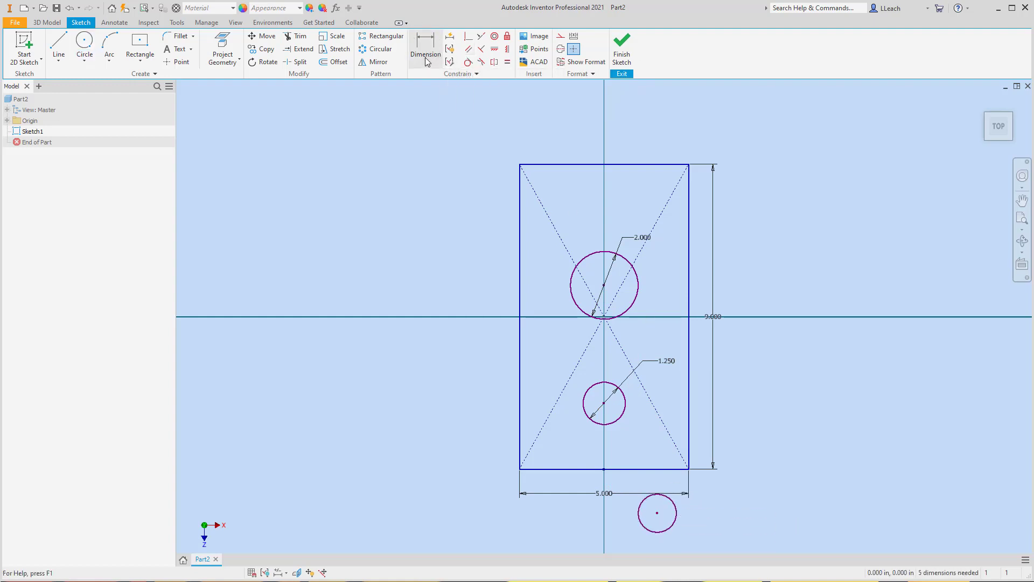
pyautogui.click(657, 513)
pyautogui.click(650, 469)
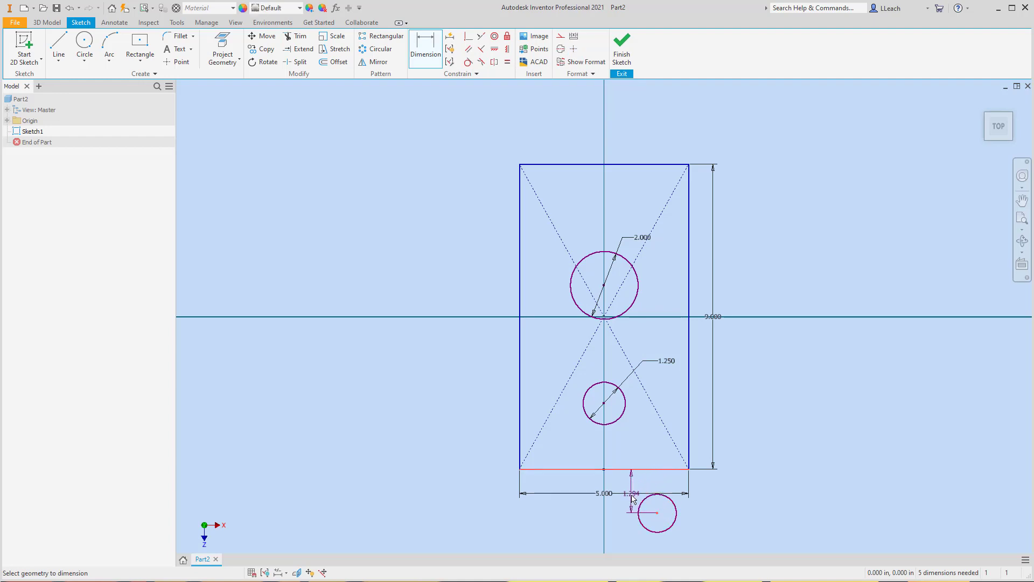
pyautogui.click(631, 486)
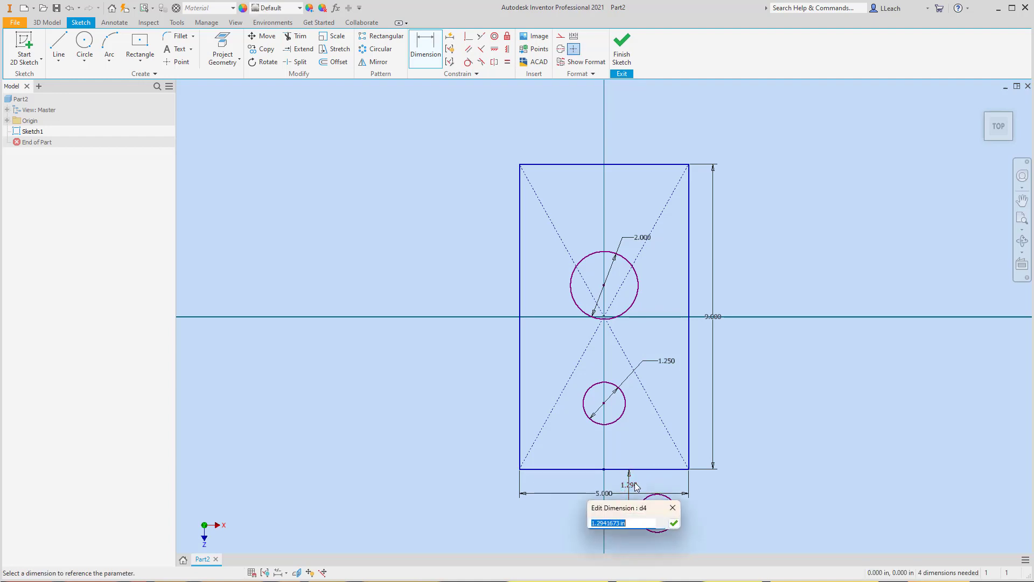
pyautogui.write('0')
pyautogui.click(674, 523)
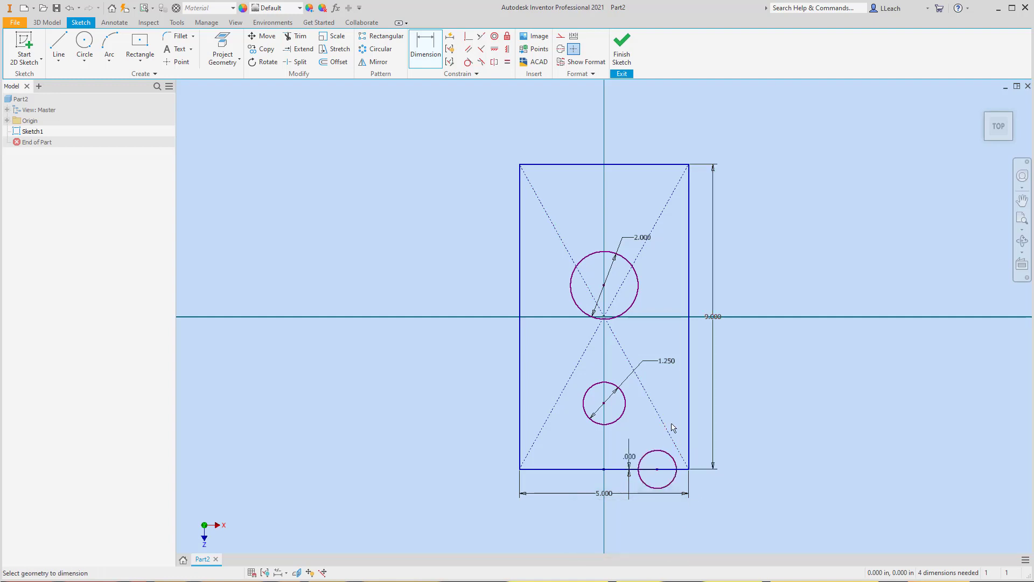
pyautogui.click(85, 60)
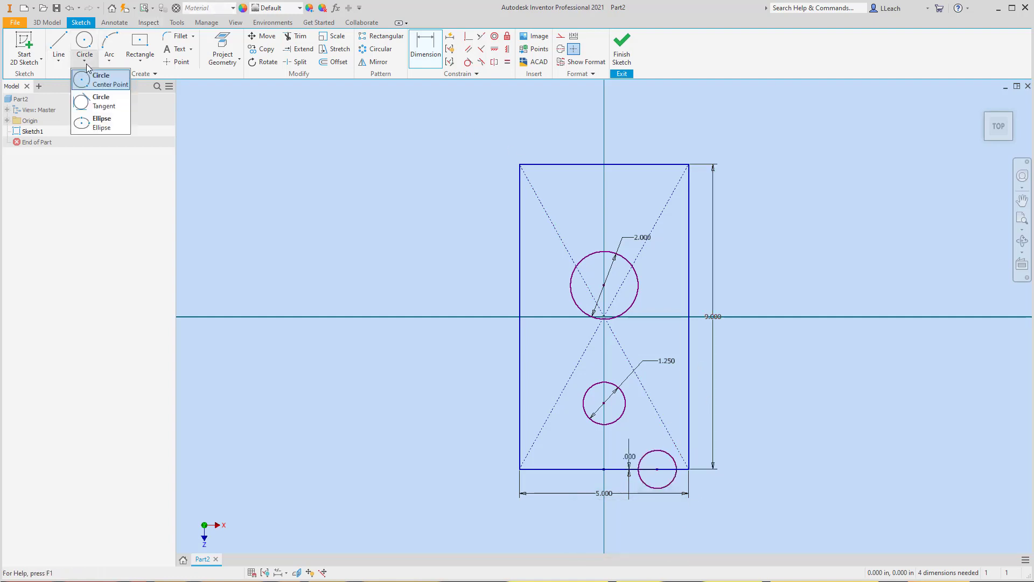
pyautogui.click(97, 78)
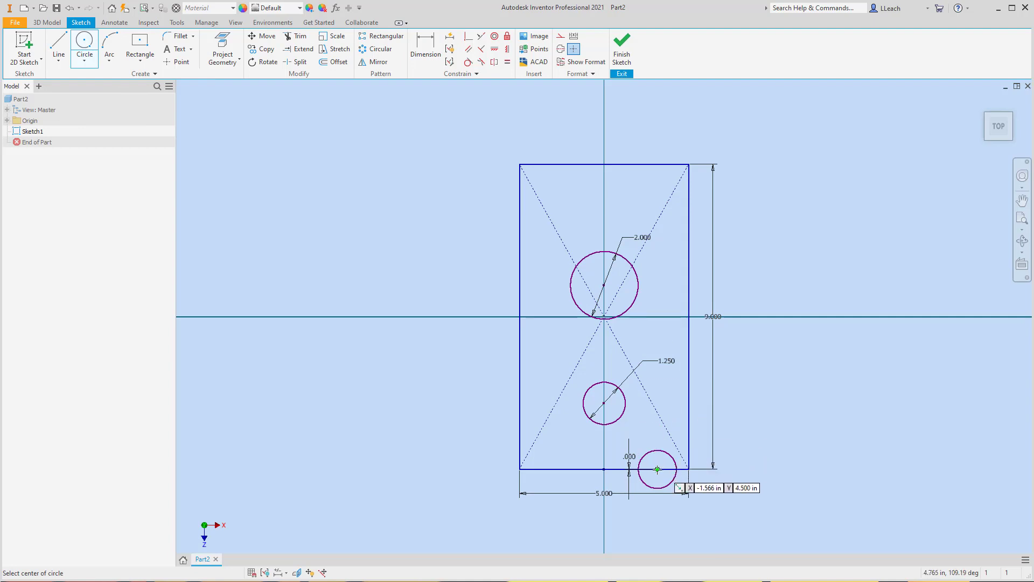
pyautogui.click(657, 469)
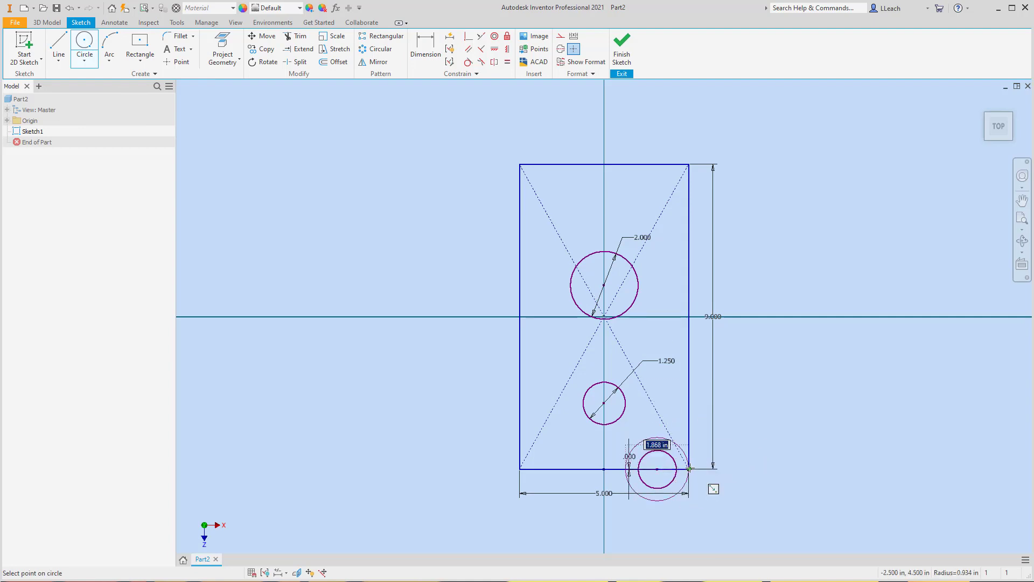
pyautogui.click(690, 469)
pyautogui.press('Escape')
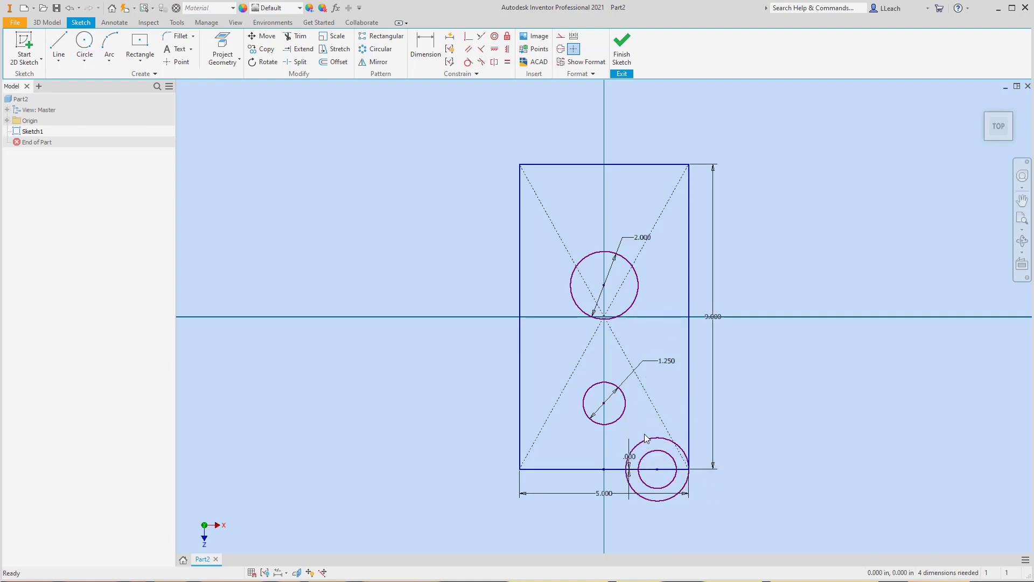
pyautogui.click(648, 438)
pyautogui.press('Delete')
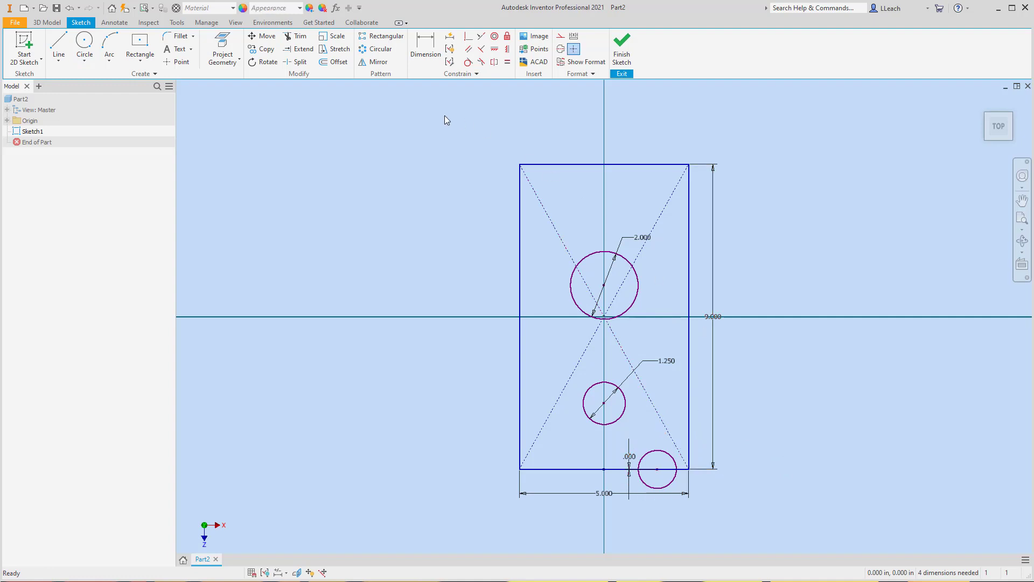
# - Dimension the bottom-edge circle's center from the rectangle's lower-right corner and set the horizontal distance to 1.5 in
pyautogui.click(425, 47)
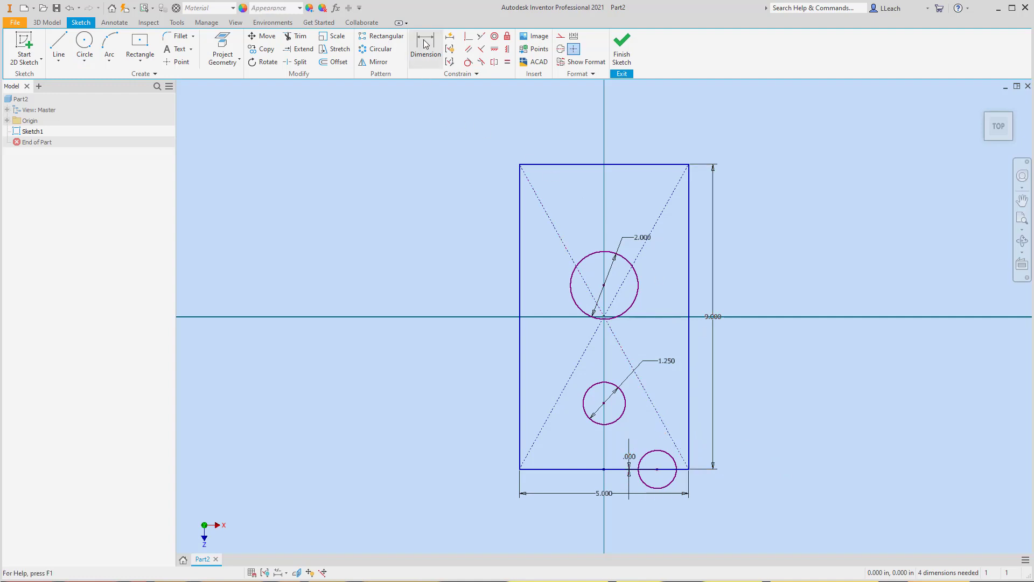
pyautogui.click(658, 470)
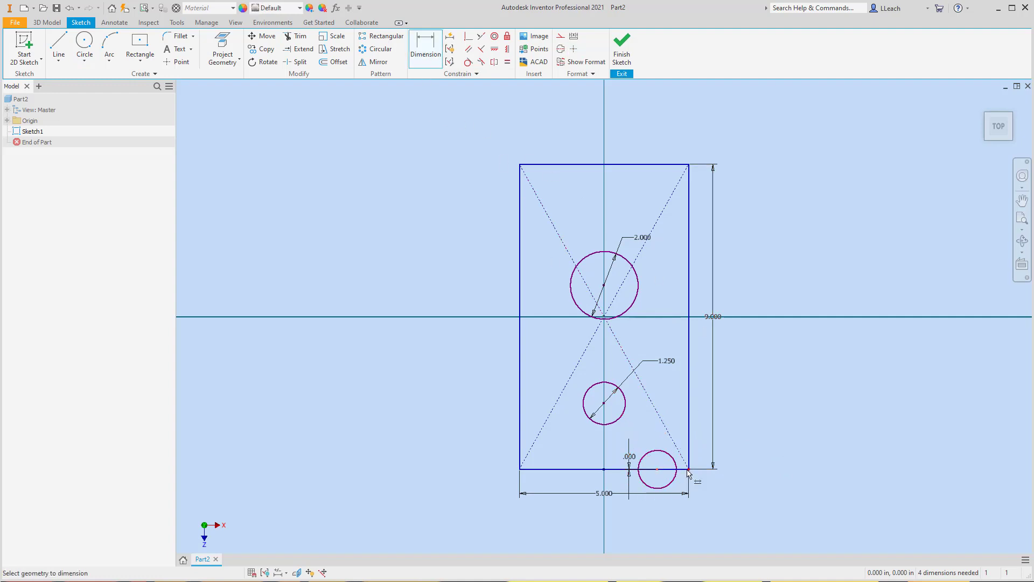
pyautogui.click(675, 421)
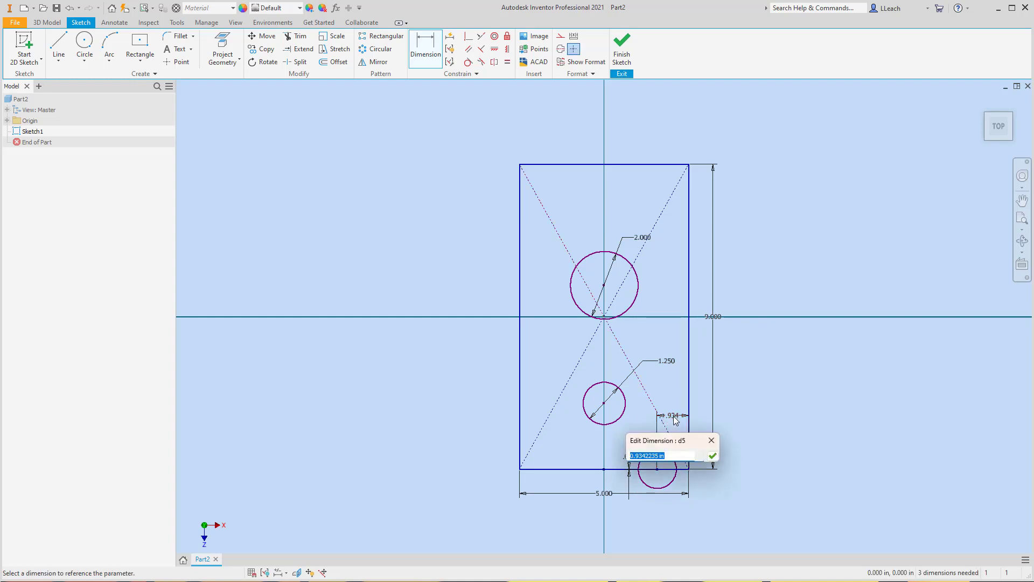
pyautogui.write('1.5')
pyautogui.press('Return')
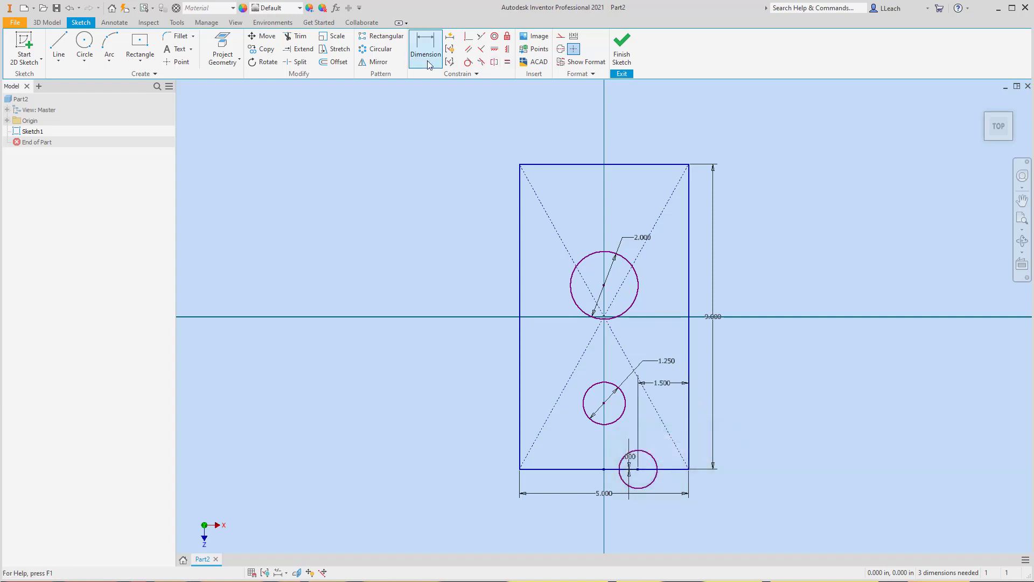
# - Dimension the diameter of the circle on the bottom edge and set it to 3 in
pyautogui.click(653, 461)
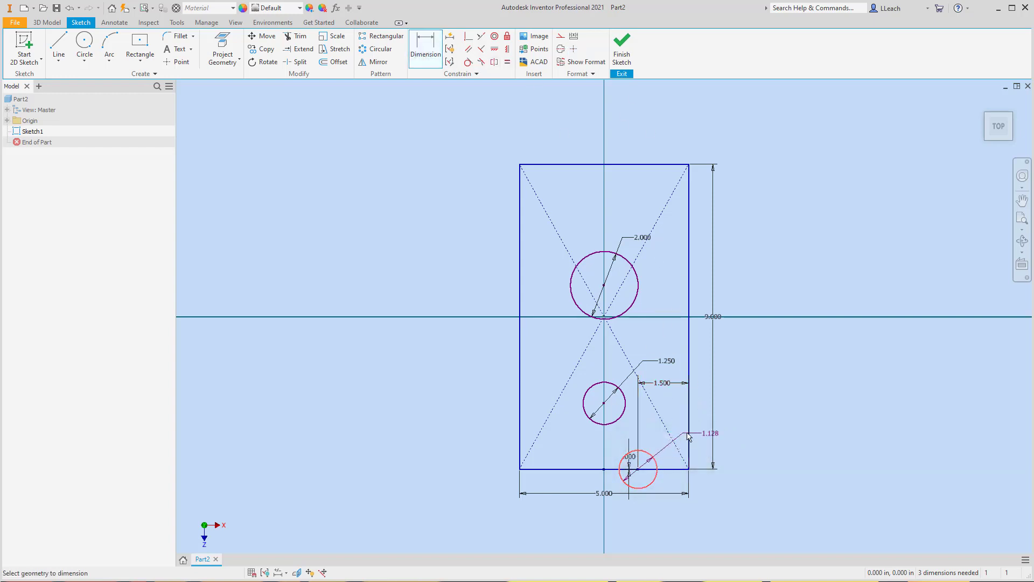
pyautogui.click(739, 401)
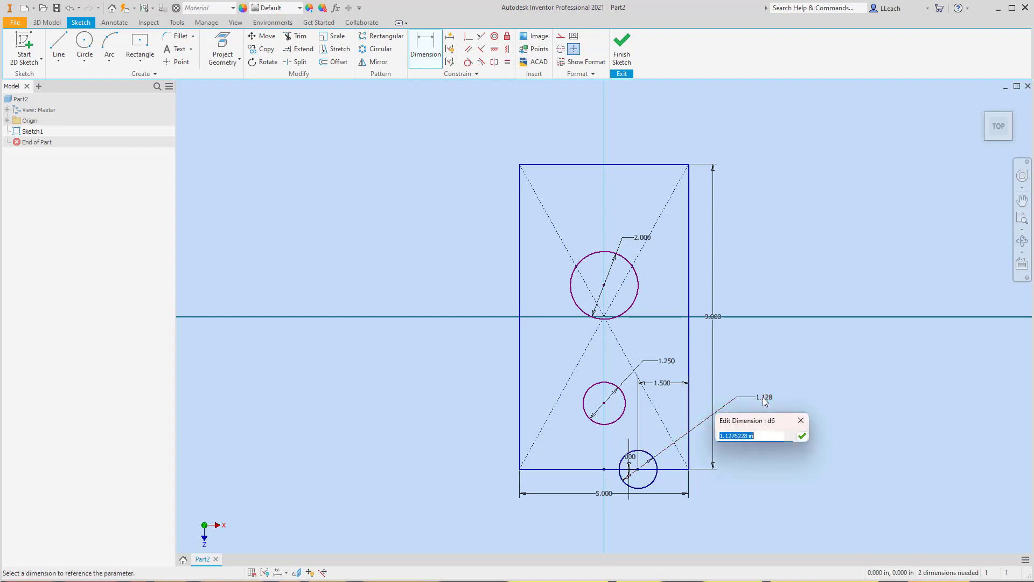
pyautogui.write('3')
pyautogui.press('Return')
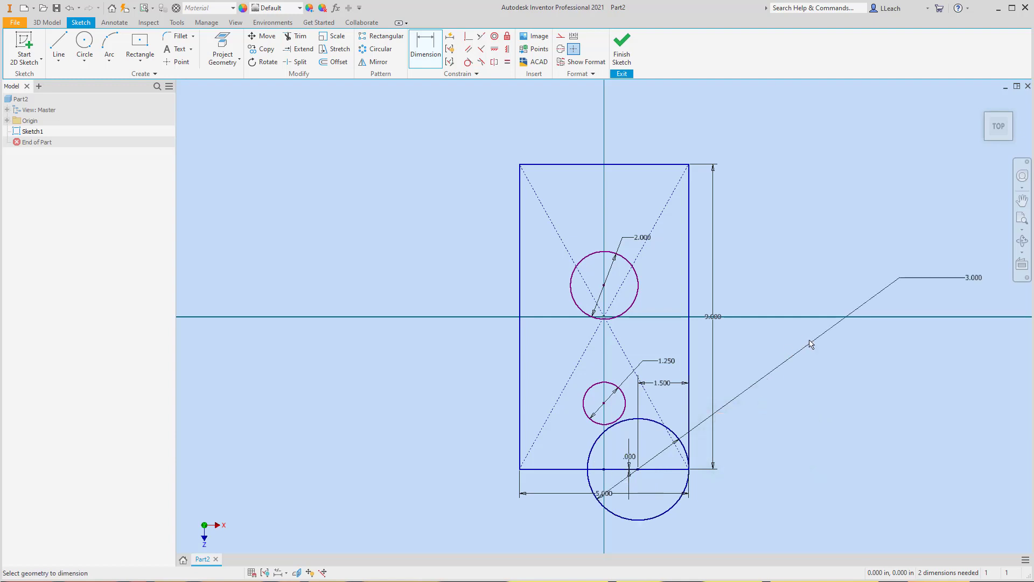
pyautogui.press('Escape')
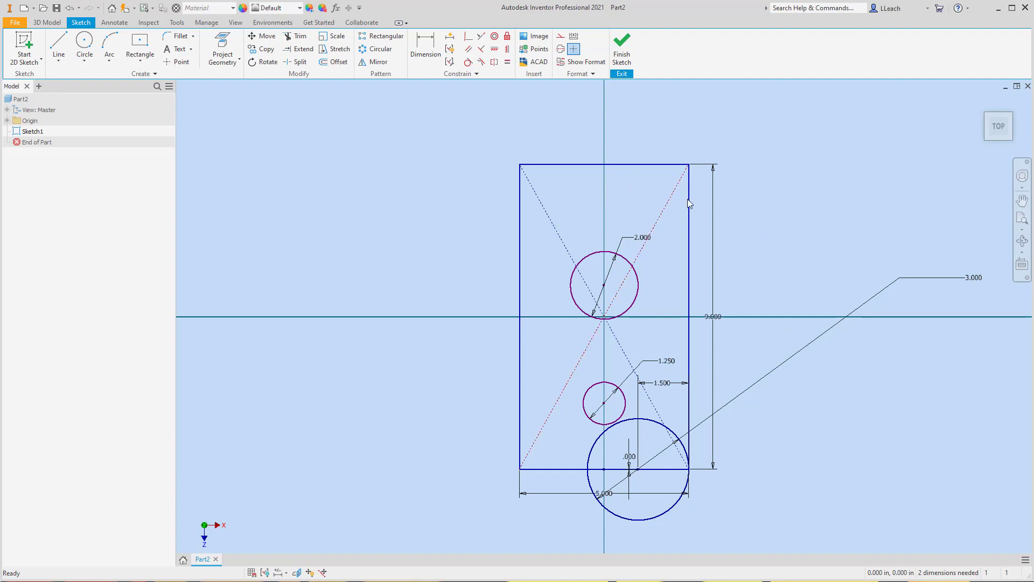
# - Sketch a 5 in diameter center-point circle concentric with the upper 2 in circle
pyautogui.click(85, 59)
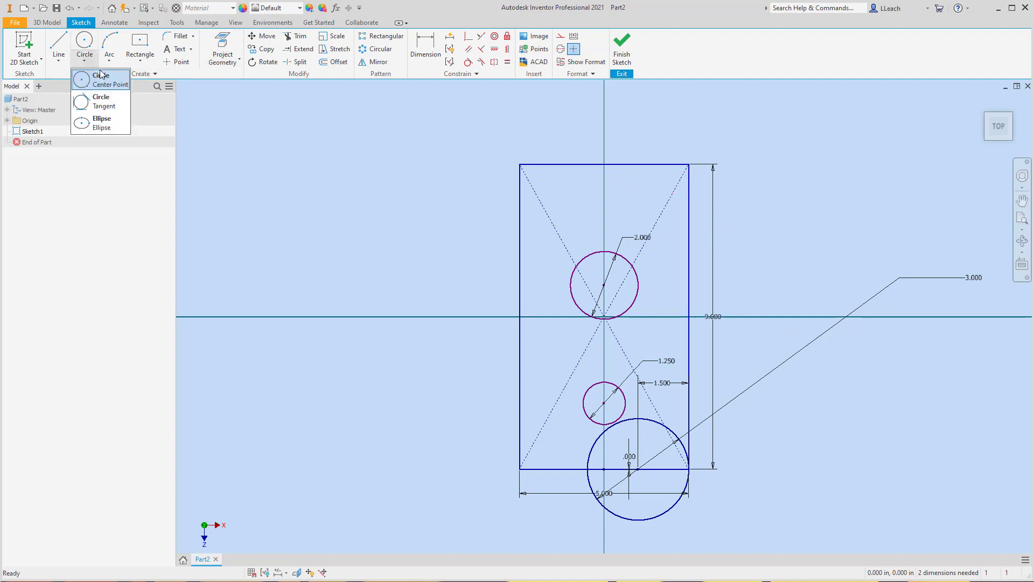
pyautogui.click(100, 82)
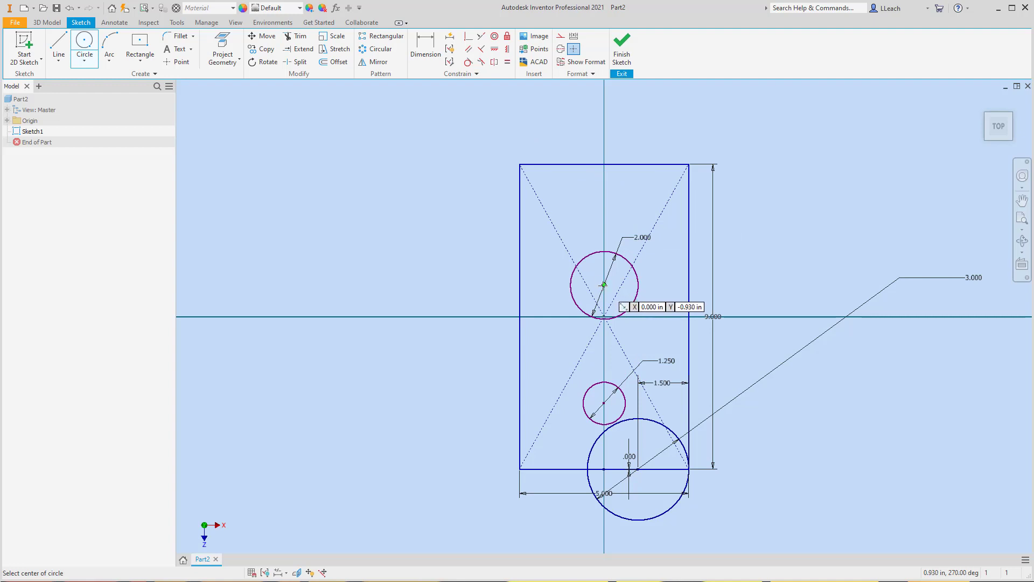
pyautogui.click(604, 285)
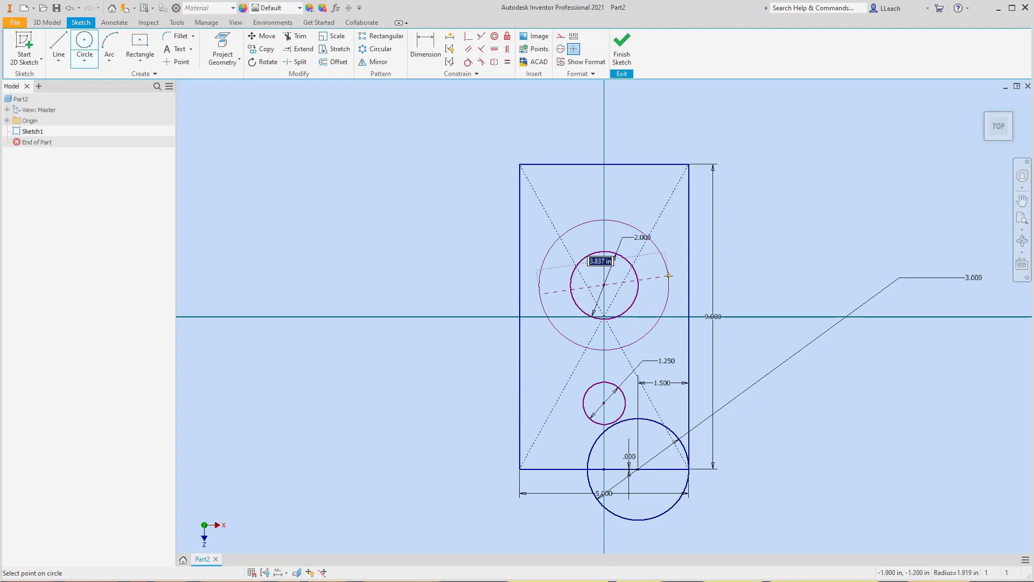
pyautogui.write('5')
pyautogui.press('Return')
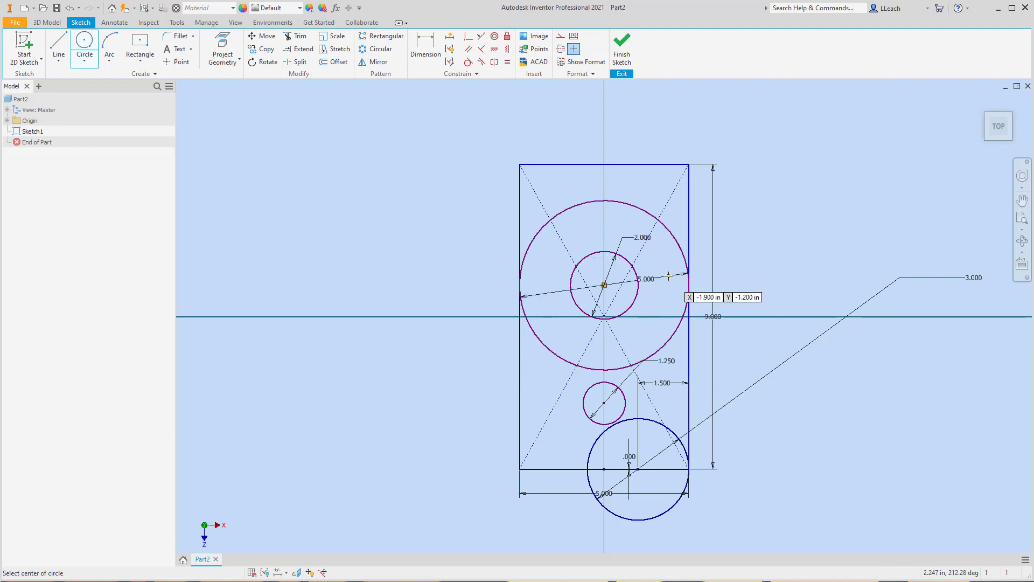
pyautogui.press('Escape')
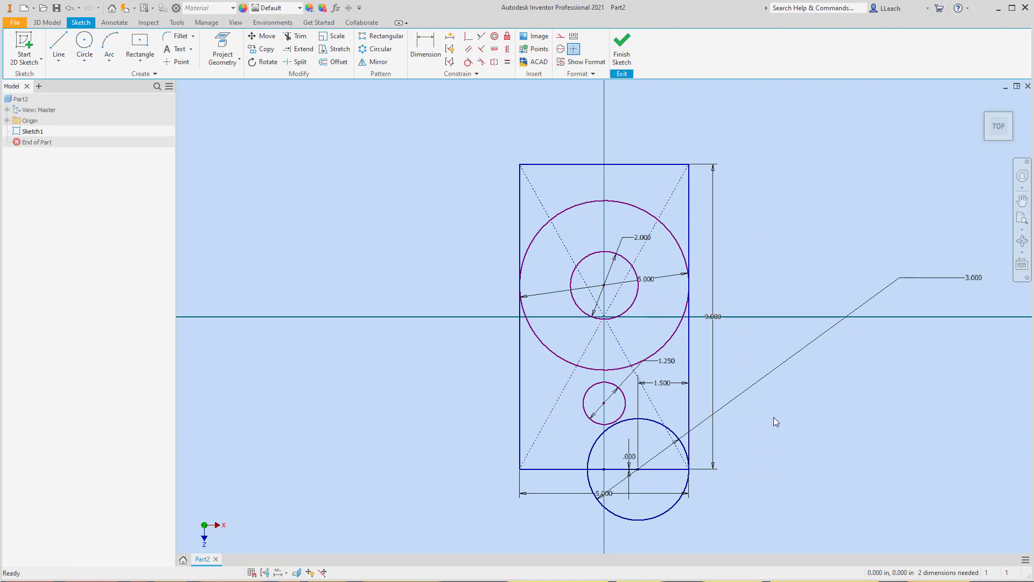
# - Move the 3 in diameter dimension's text close to its circle, below and left of the rectangle's bottom edge
pyautogui.moveTo(780, 418); pyautogui.dragTo(778, 407, button='middle')
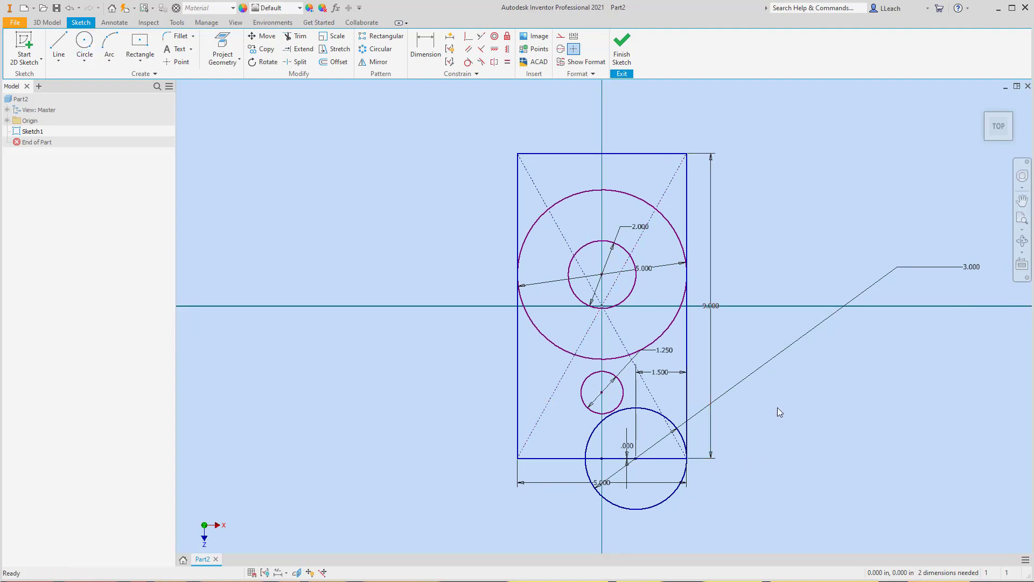
pyautogui.scroll(5, 791, 400)
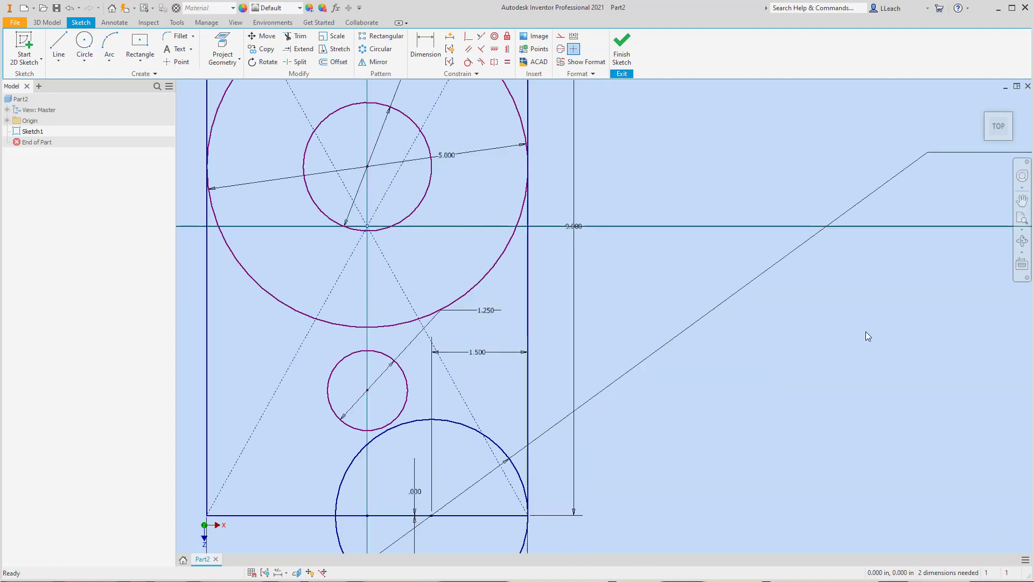
pyautogui.scroll(-5, 815, 334)
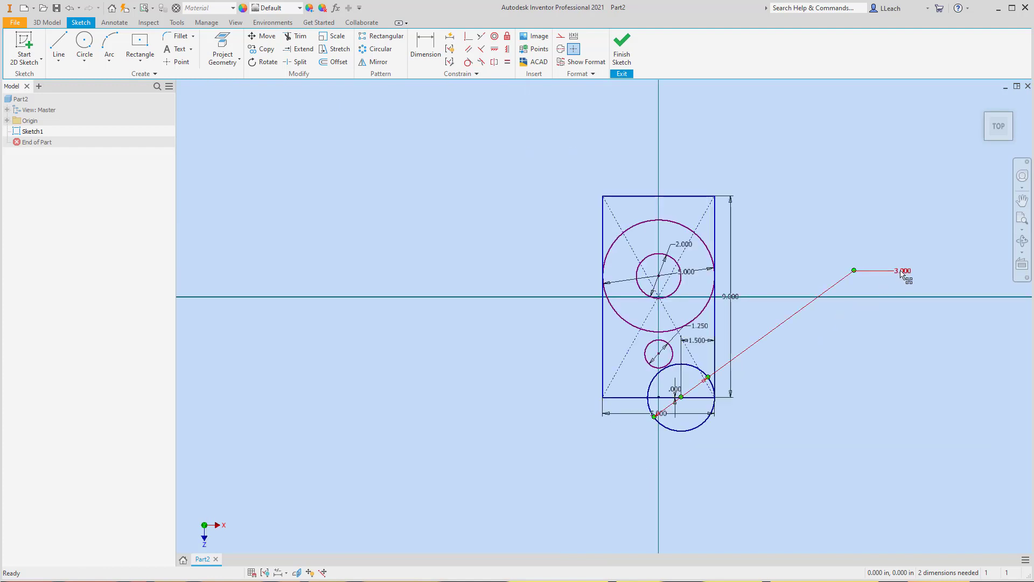
pyautogui.moveTo(905, 273)
pyautogui.mouseDown()
pyautogui.moveTo(902, 286)
pyautogui.moveTo(761, 369)
pyautogui.moveTo(606, 436)
pyautogui.moveTo(635, 428)
pyautogui.moveTo(662, 444)
pyautogui.mouseUp()
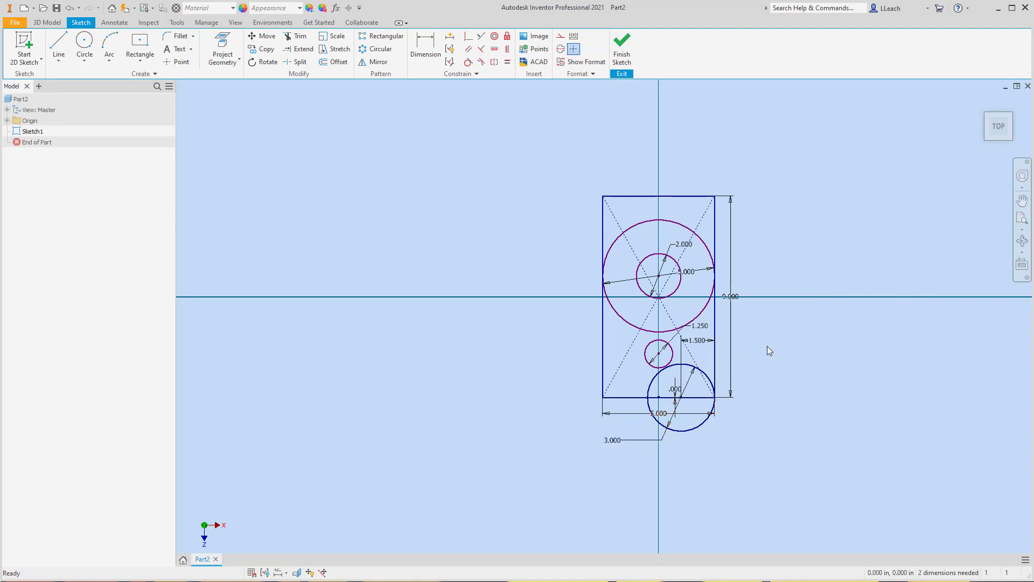
# - Sketch a center-point circle about 4.8 in in diameter in the empty area to the right of the rectangle
pyautogui.moveTo(780, 343); pyautogui.dragTo(749, 352, button='middle')
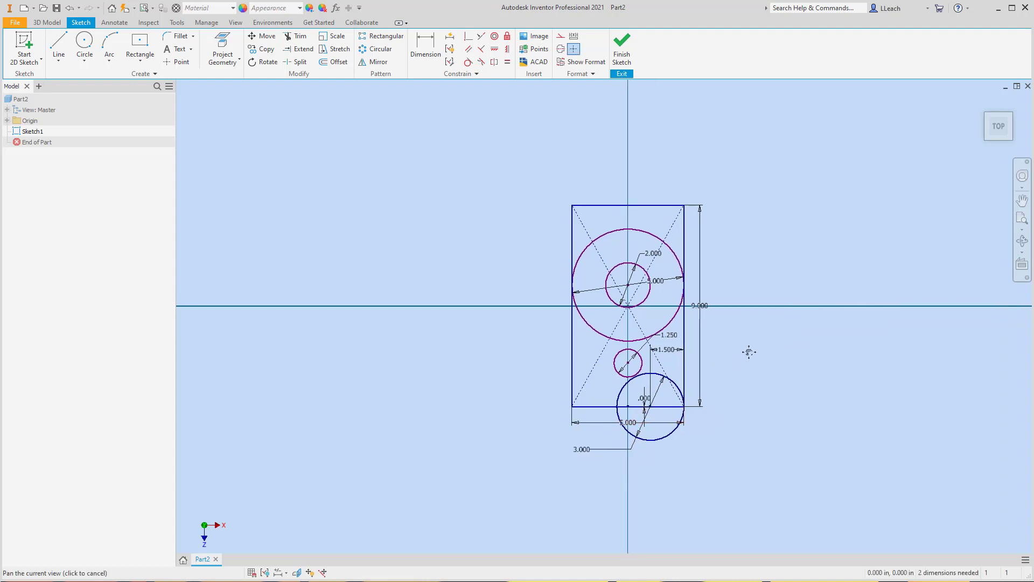
pyautogui.click(85, 57)
pyautogui.click(93, 79)
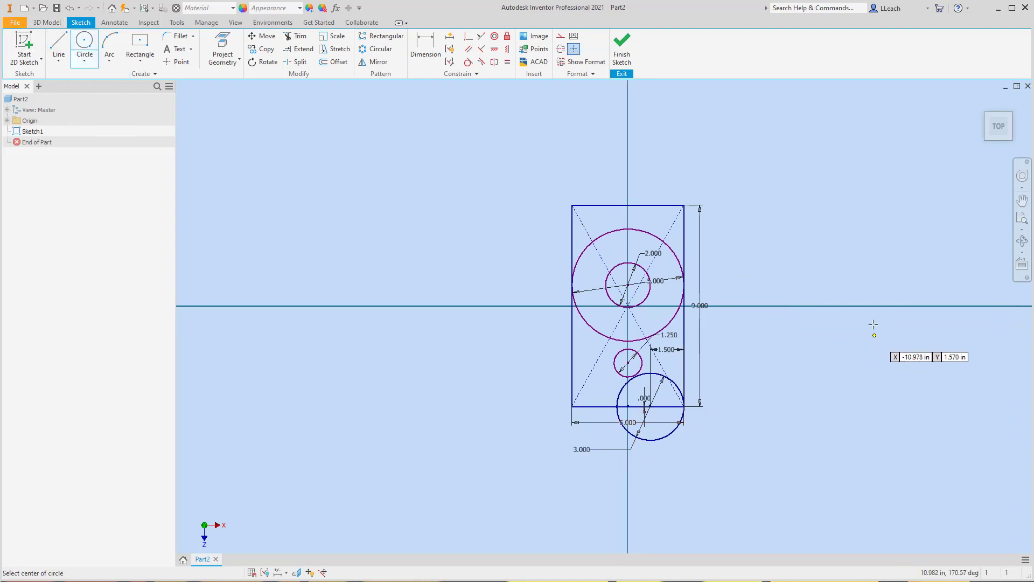
pyautogui.click(858, 269)
pyautogui.click(896, 307)
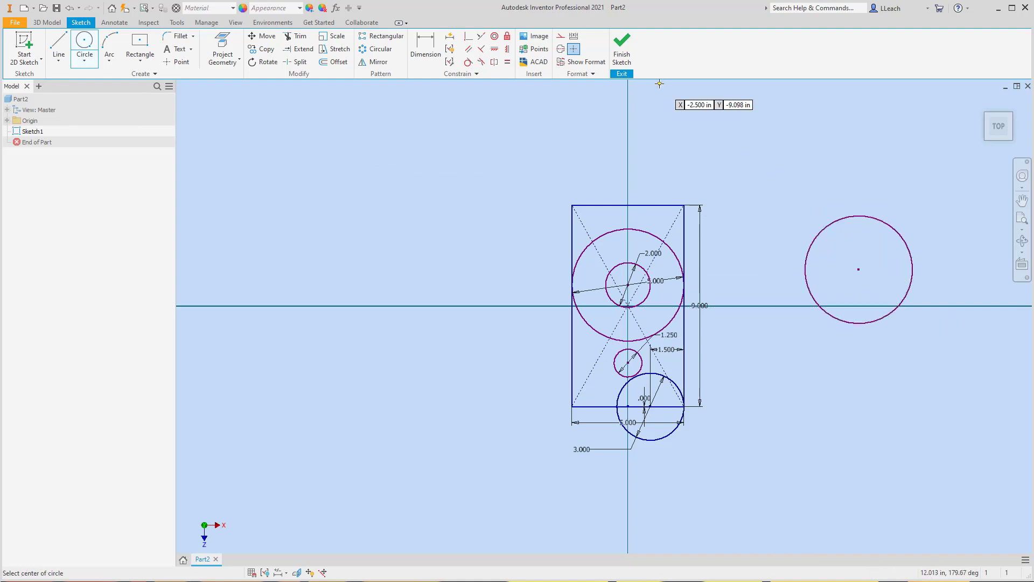
# - Dimension the circle right of the rectangle as a radius and set it to 1.75 in
pyautogui.press('d')
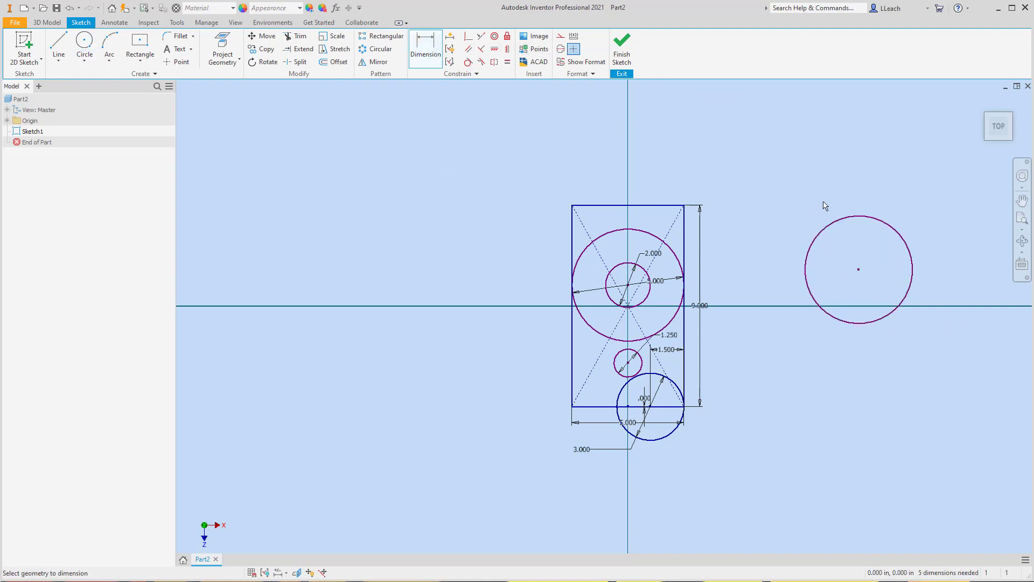
pyautogui.click(853, 217)
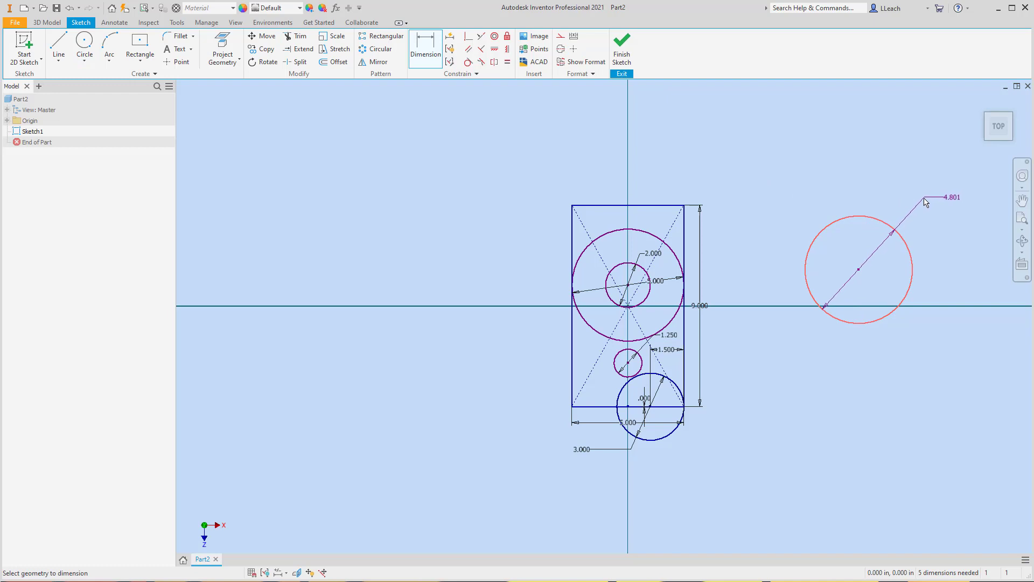
pyautogui.rightClick(926, 201)
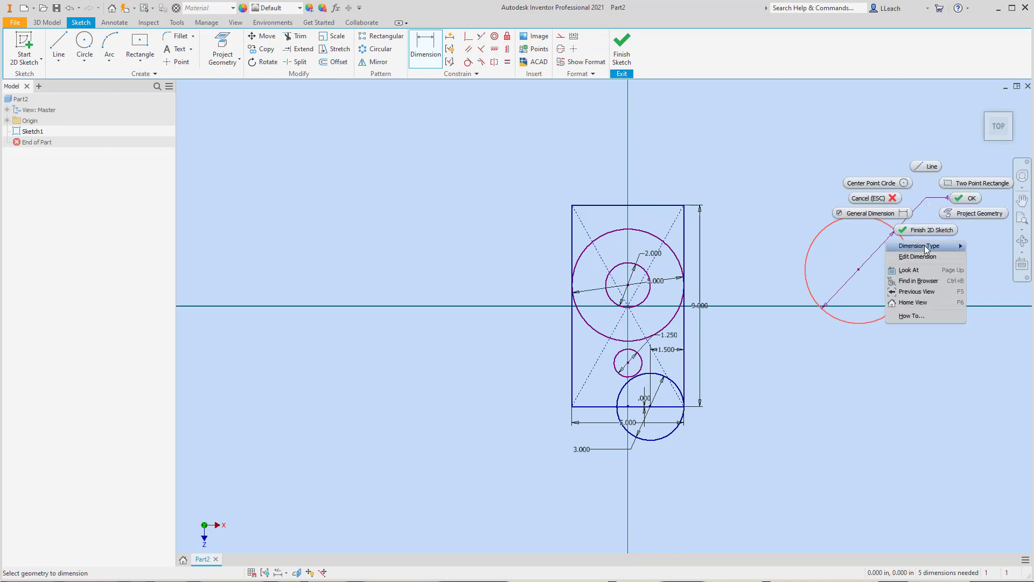
pyautogui.moveTo(924, 245)
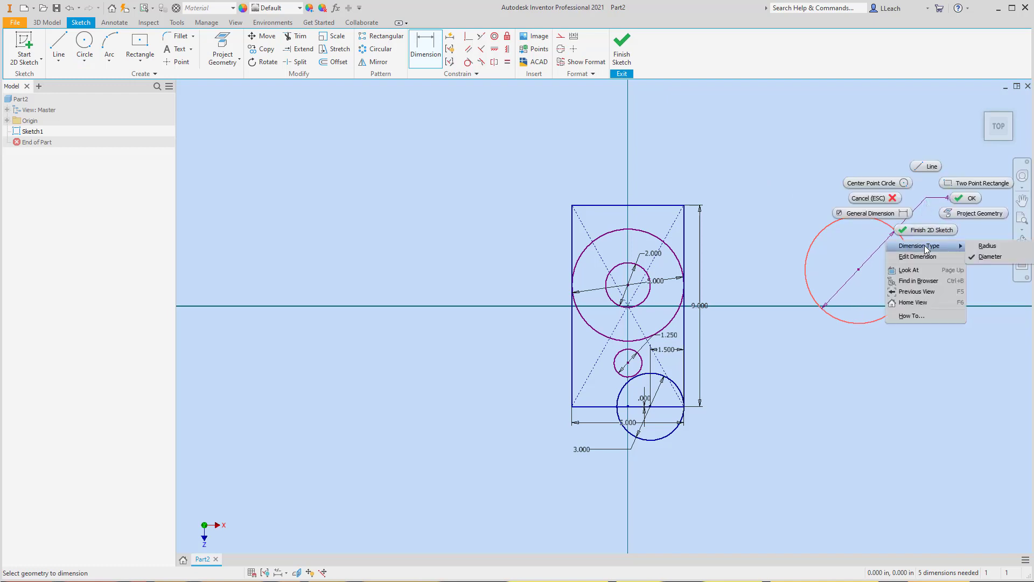
pyautogui.click(989, 247)
pyautogui.click(954, 220)
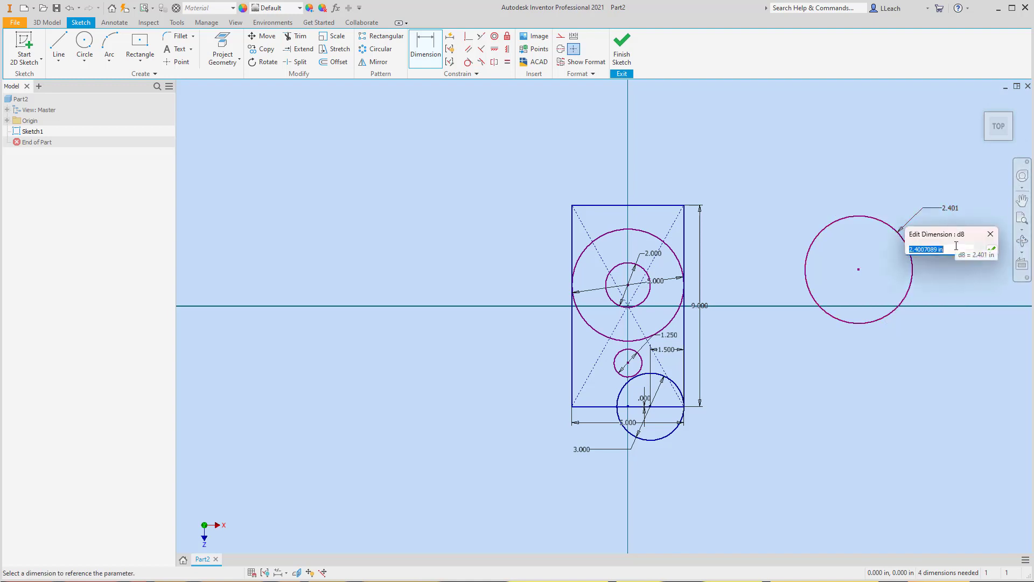
pyautogui.write('1.75')
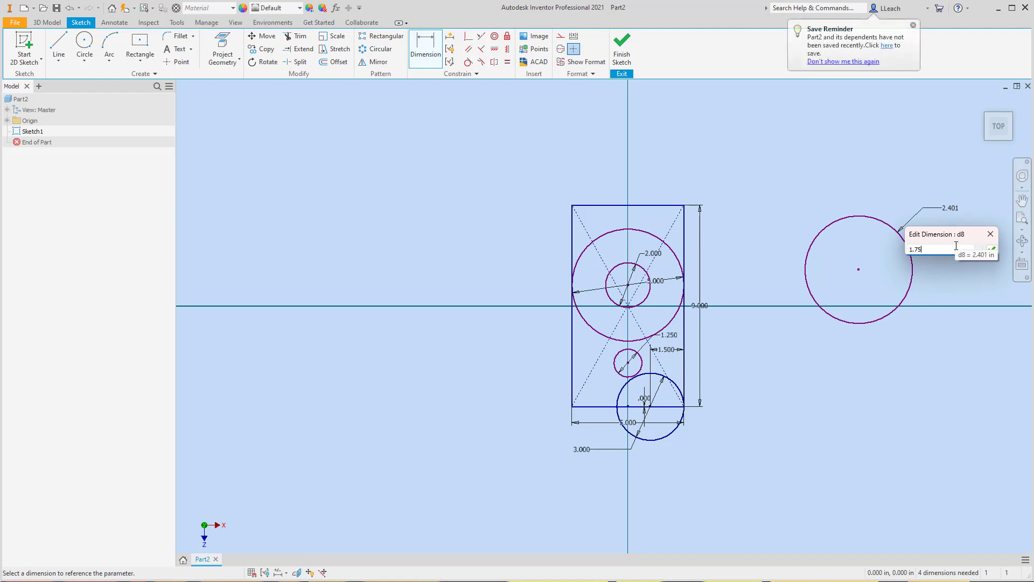
pyautogui.click(992, 251)
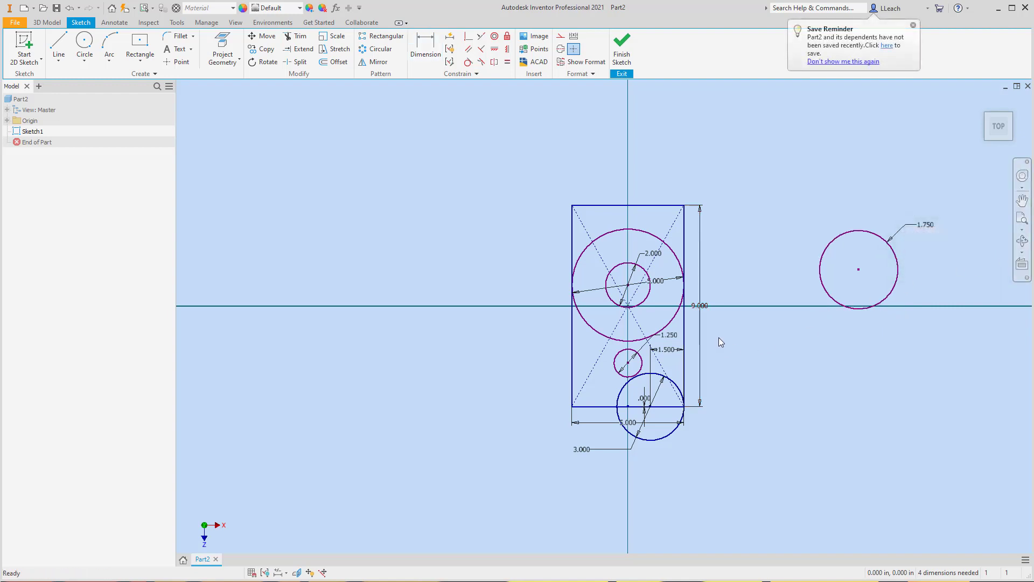
# - Make the 1.75 in radius circle tangent to both the 3 in circle and the 5 in circle
pyautogui.moveTo(785, 204); pyautogui.dragTo(774, 217, button='middle')
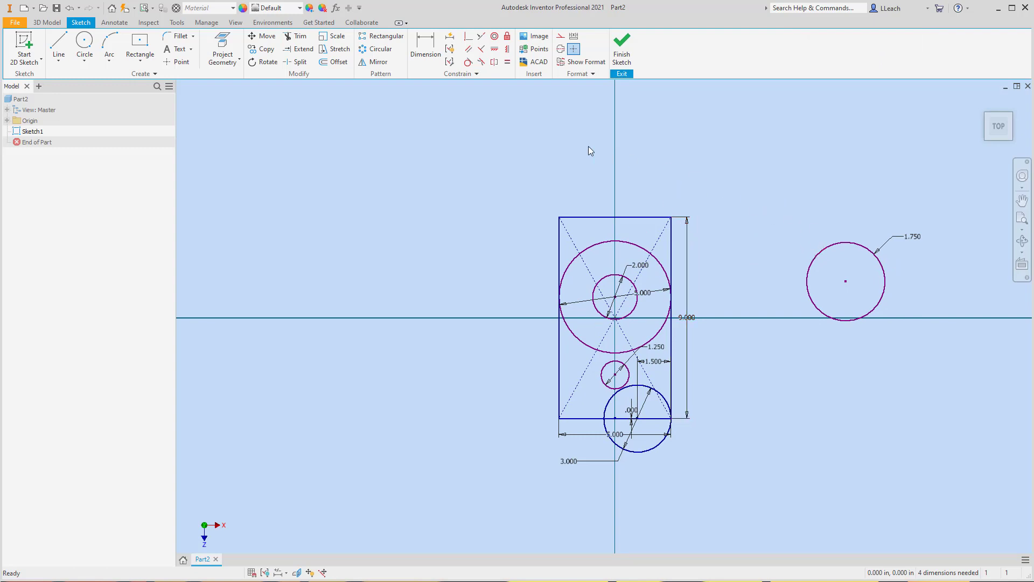
pyautogui.click(469, 63)
pyautogui.click(644, 386)
pyautogui.click(811, 302)
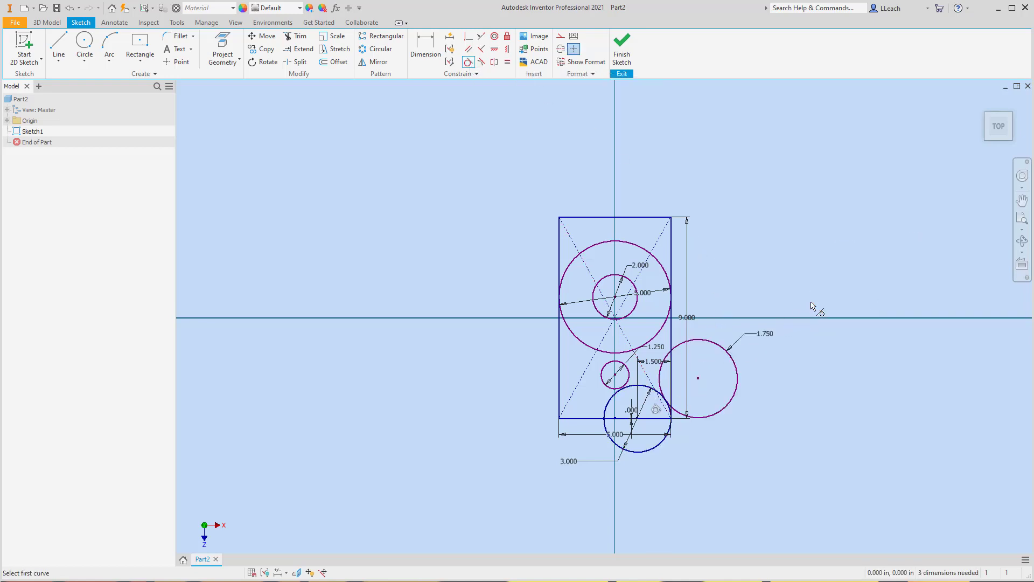
pyautogui.click(662, 333)
pyautogui.click(701, 338)
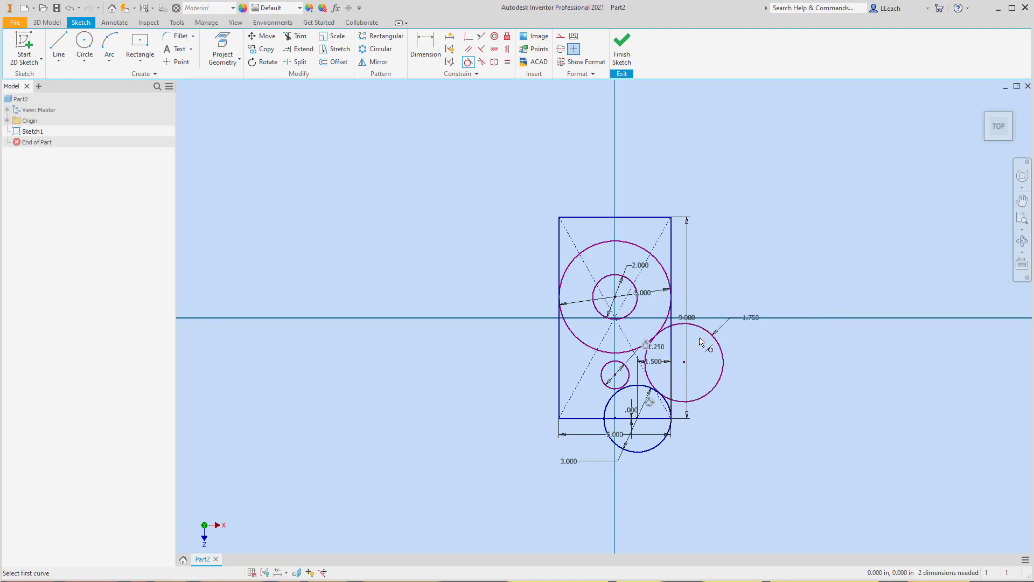
# - Examine how the 1.75 in radius circle meets the 5 in and 3 in circles
pyautogui.scroll(5, 684, 377)
pyautogui.scroll(-6, 683, 377)
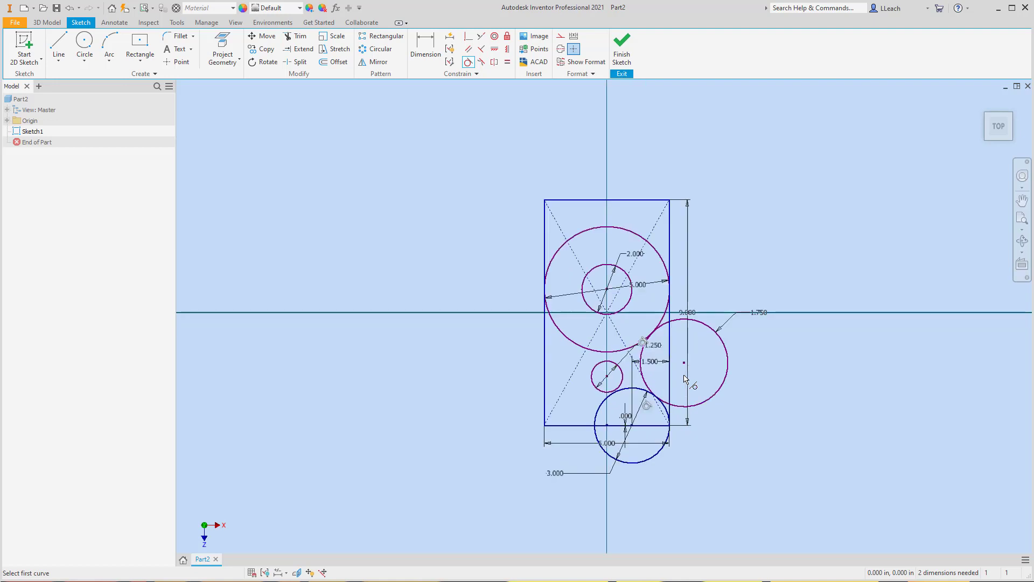
pyautogui.scroll(-4, 694, 358)
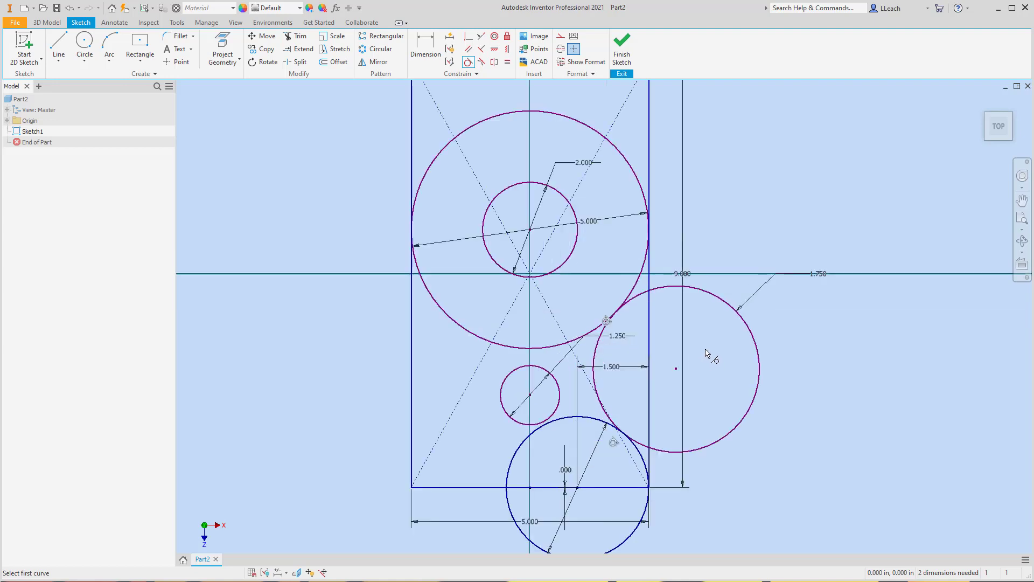
pyautogui.moveTo(774, 322); pyautogui.dragTo(812, 305, button='middle')
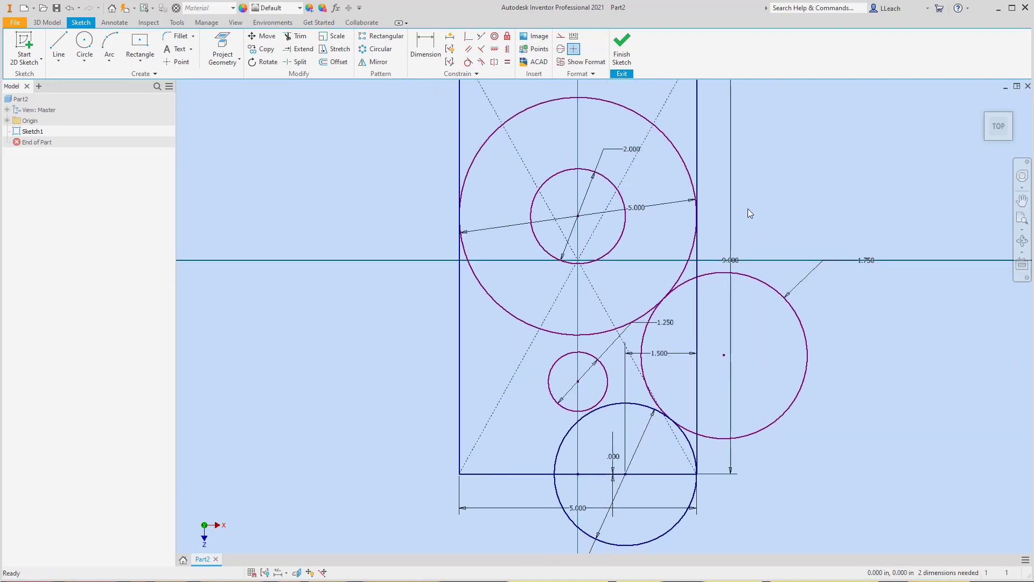
pyautogui.moveTo(750, 202); pyautogui.dragTo(821, 199, button='middle')
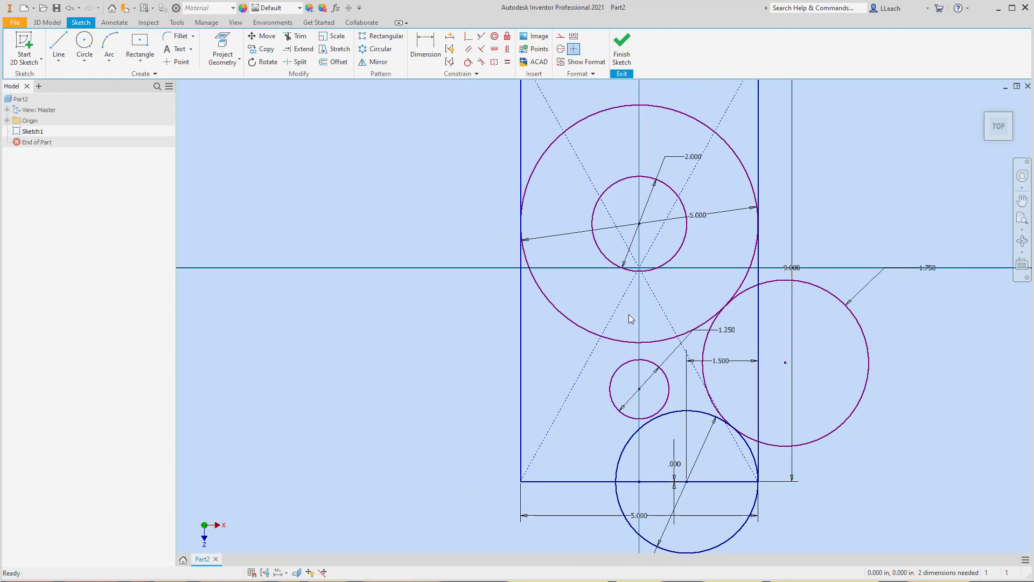
pyautogui.scroll(-1, 645, 304)
pyautogui.scroll(-3, 661, 283)
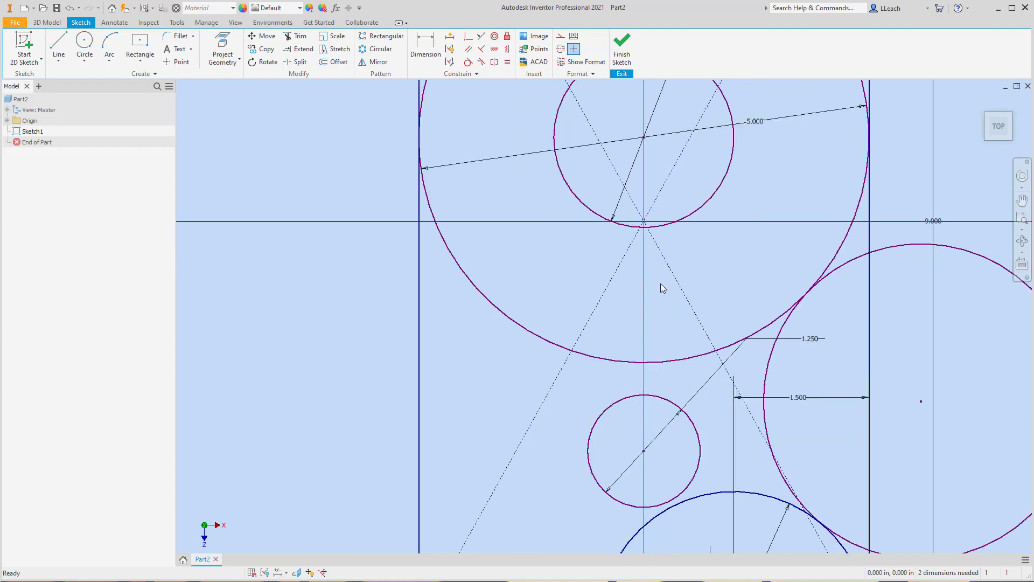
pyautogui.scroll(3, 662, 287)
pyautogui.scroll(-1, 661, 287)
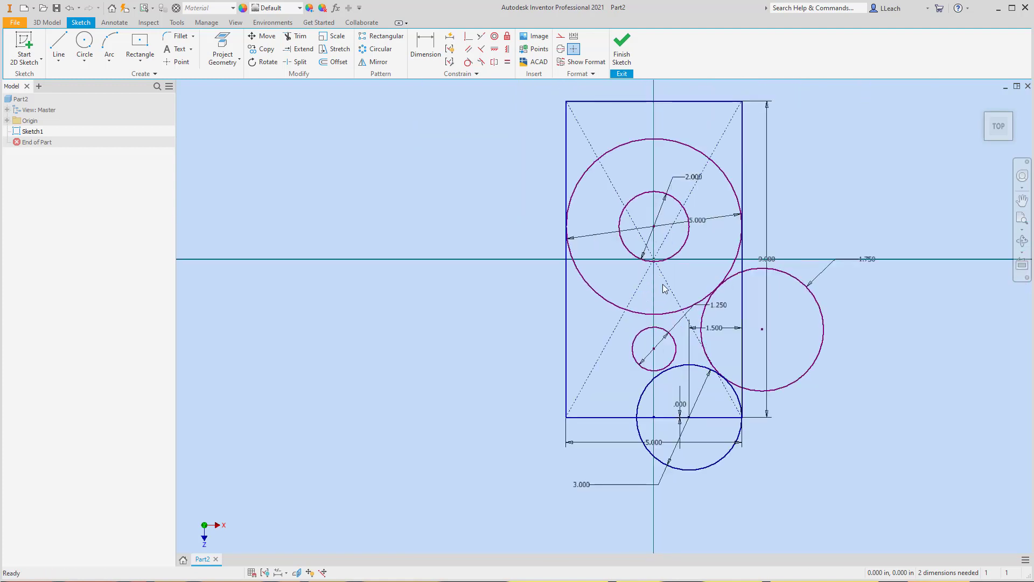
# - Sketch a center-point circle about 4.9 in in diameter in the empty area to the left of the rectangle
pyautogui.click(85, 60)
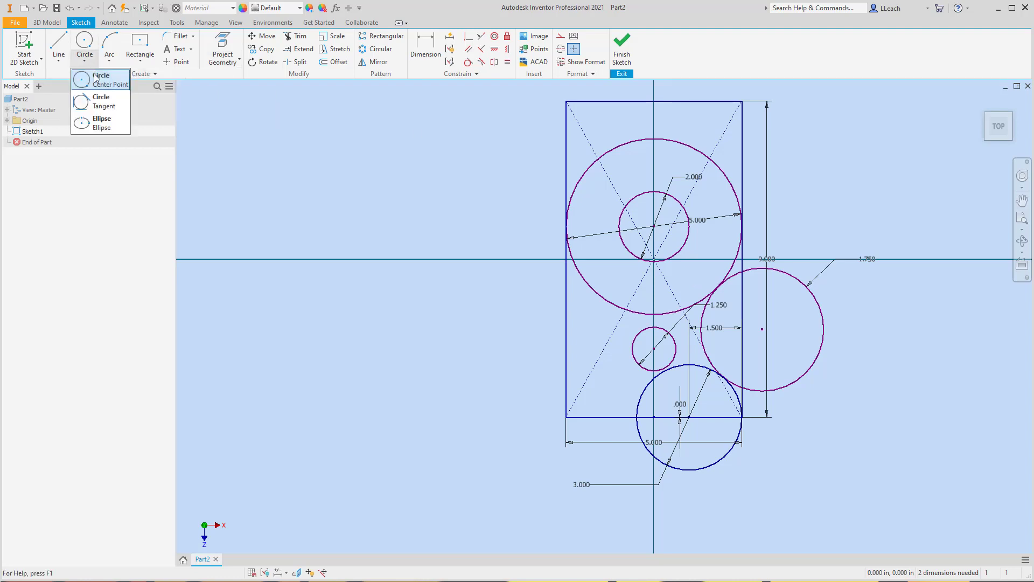
pyautogui.click(100, 79)
pyautogui.click(300, 338)
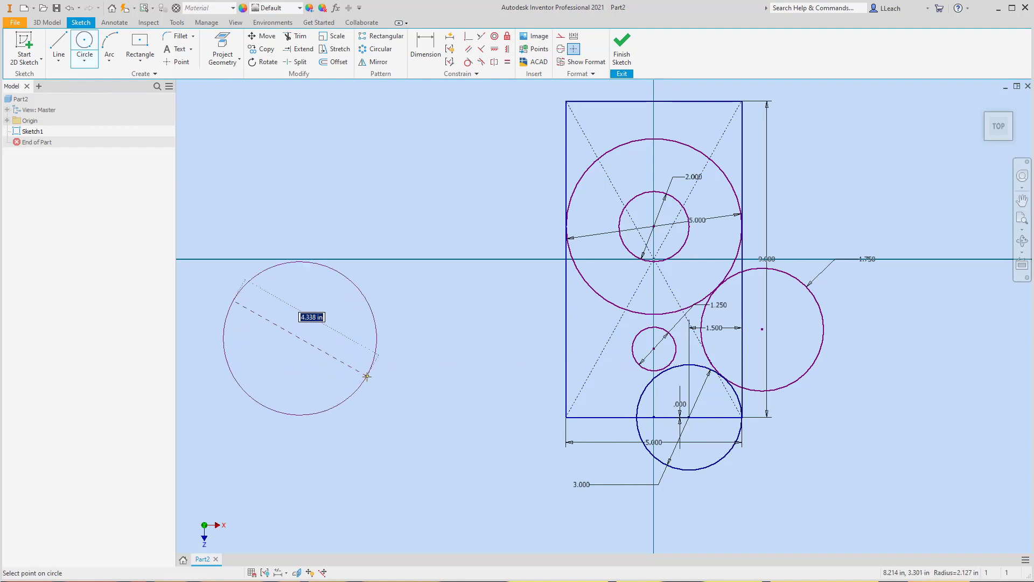
pyautogui.click(376, 380)
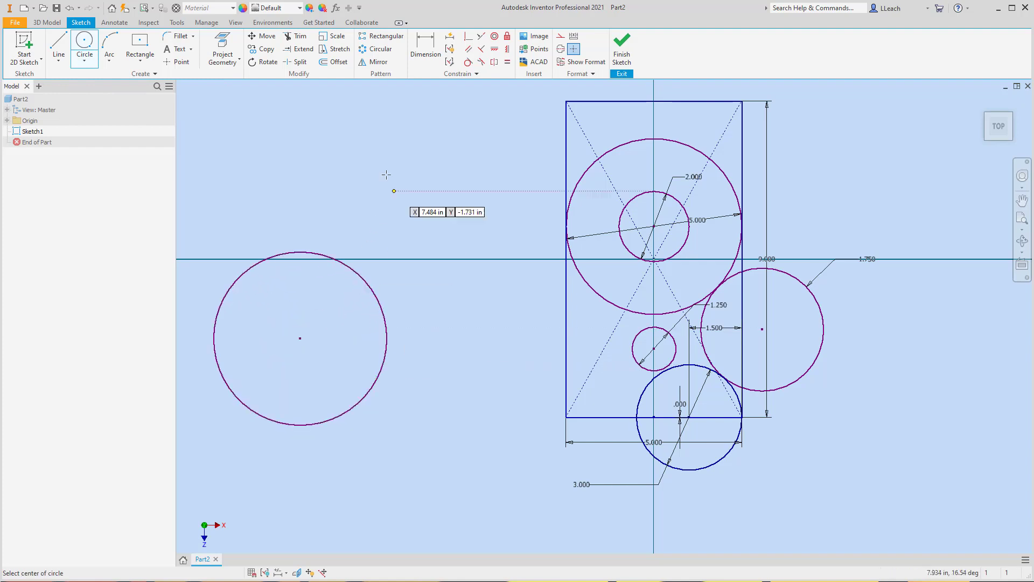
# - Dimension the circle left of the rectangle as a radius and set it to 1.75 in
pyautogui.click(426, 51)
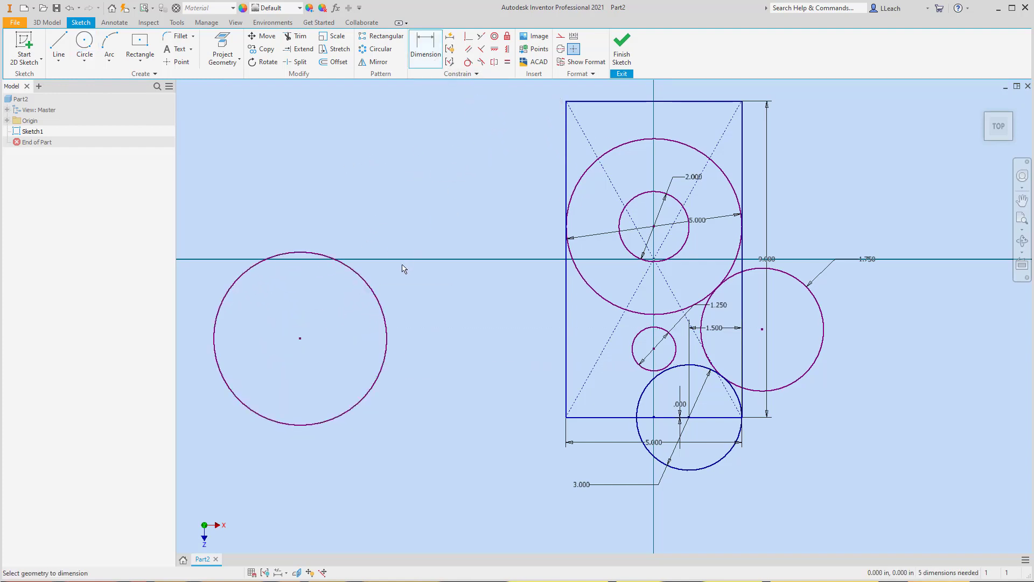
pyautogui.click(375, 291)
pyautogui.rightClick(409, 227)
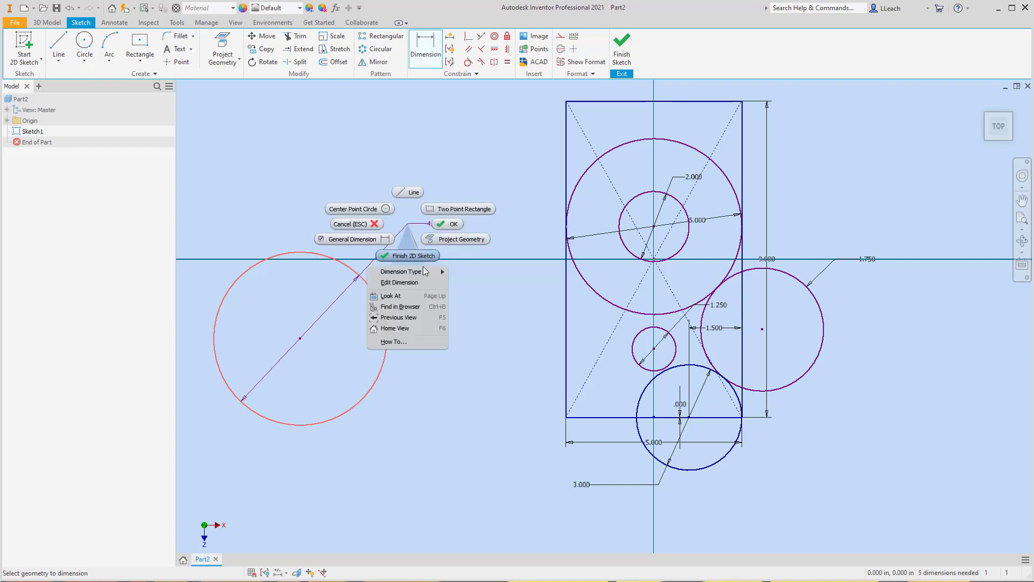
pyautogui.moveTo(415, 272)
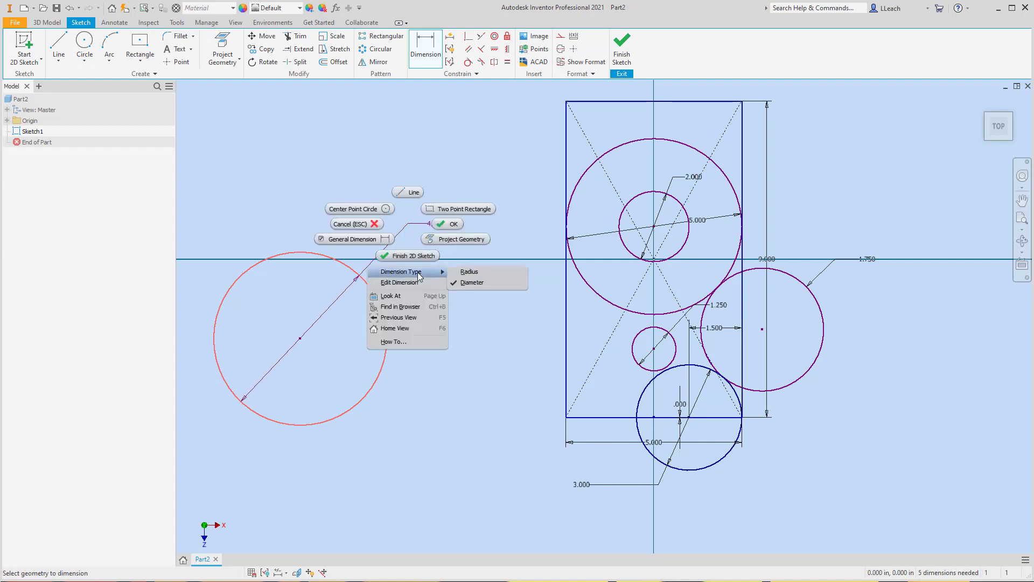
pyautogui.click(470, 272)
pyautogui.click(452, 218)
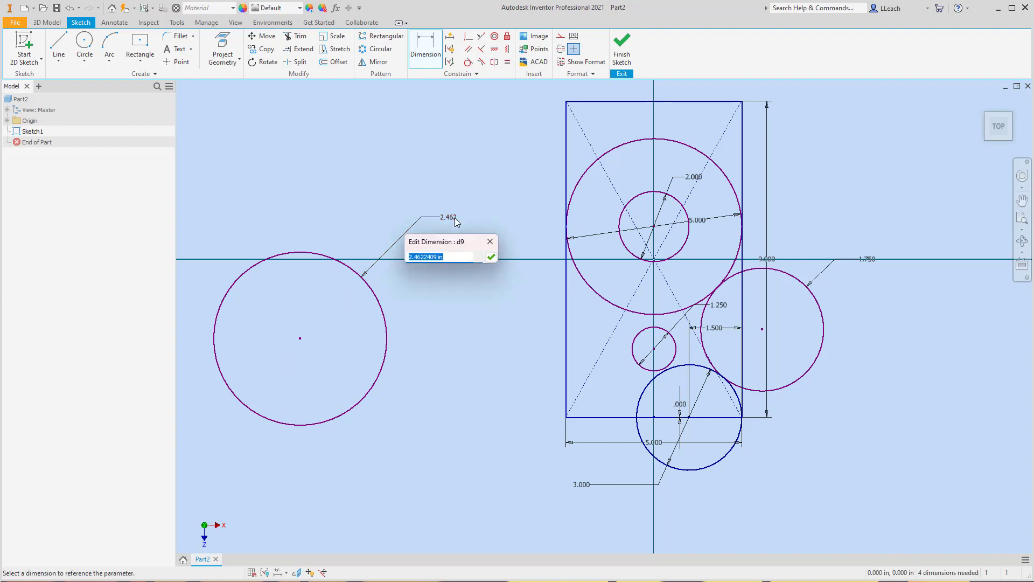
pyautogui.write('1.75')
pyautogui.press('Return')
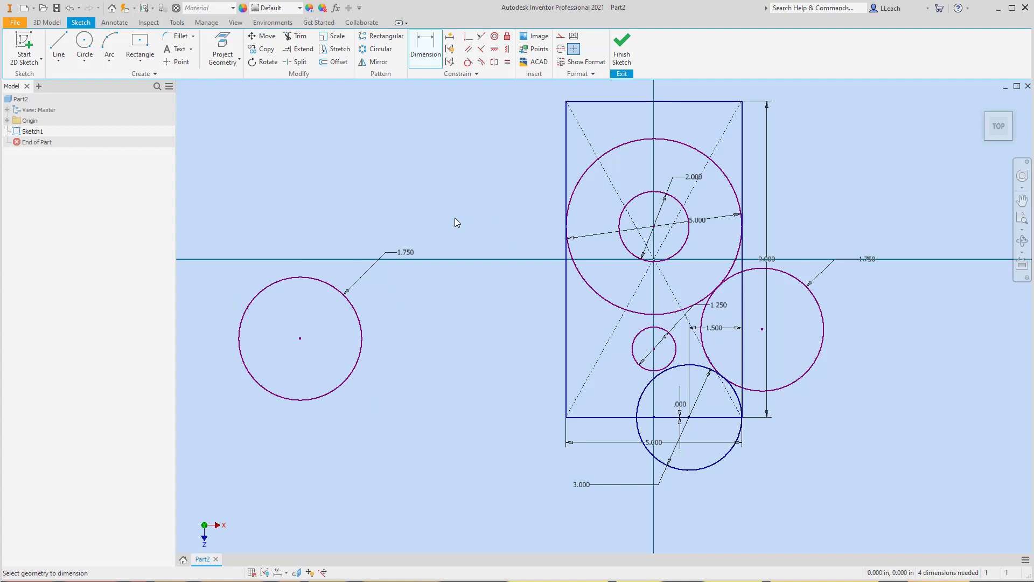
# - Try to make the left 1.75 in radius circle tangent to the 3 in circle and the 5 in circle
pyautogui.click(468, 63)
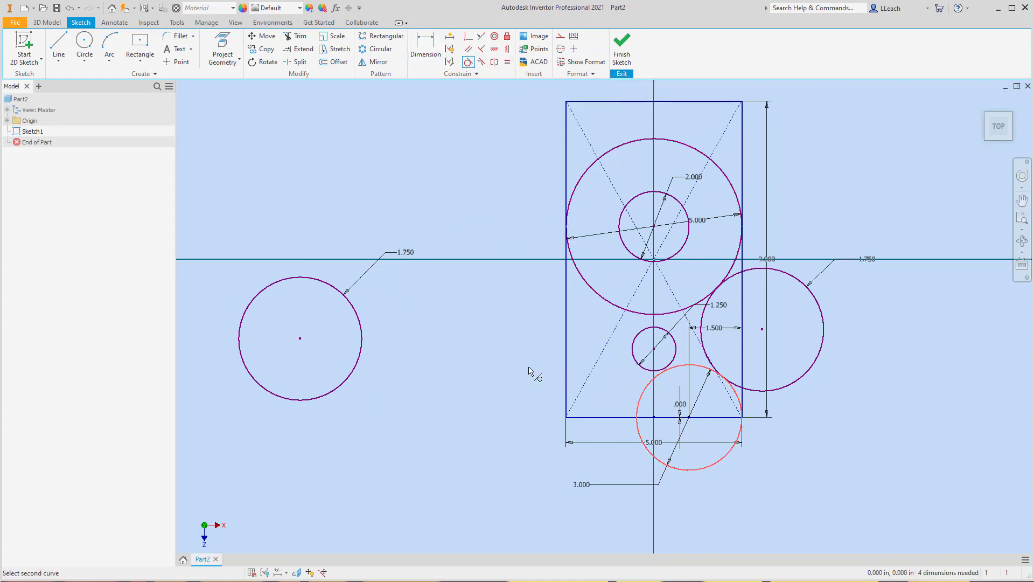
pyautogui.click(362, 352)
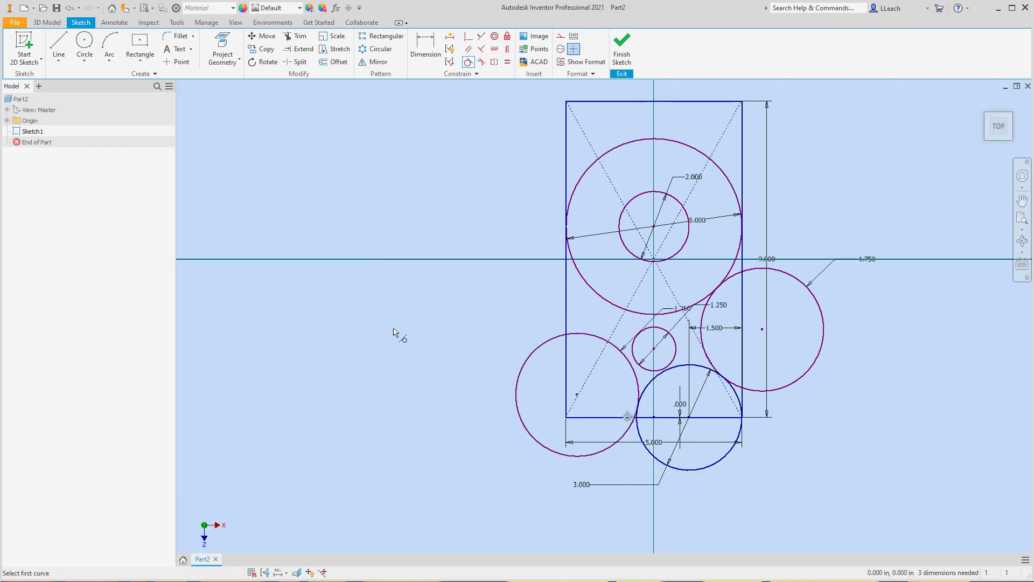
pyautogui.click(596, 295)
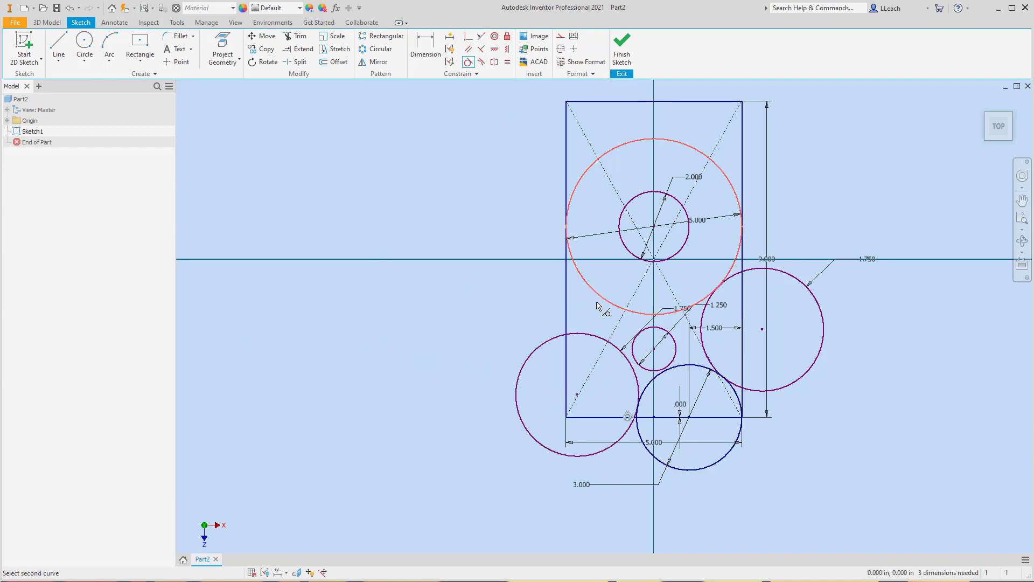
pyautogui.click(589, 332)
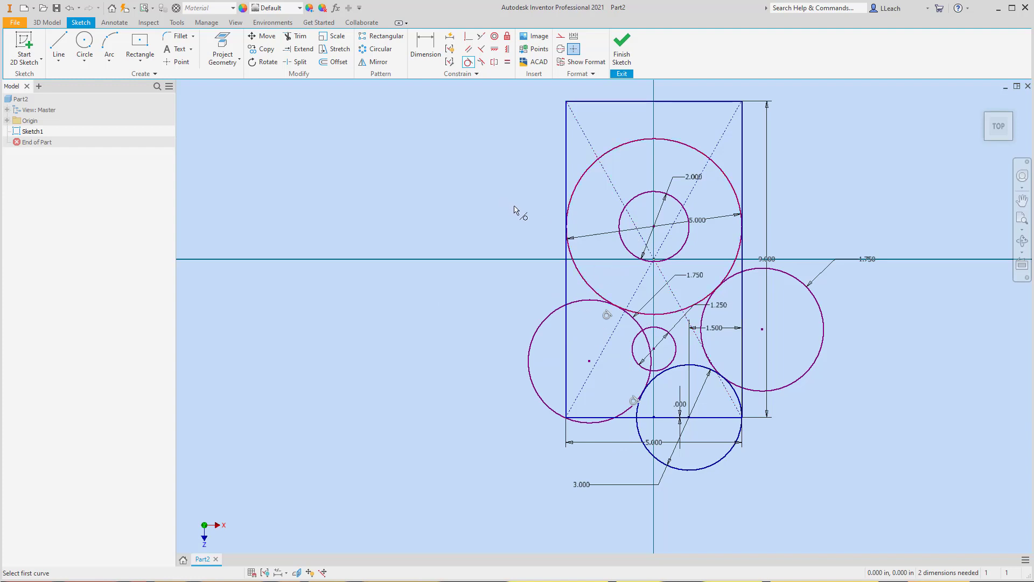
pyautogui.press('Escape')
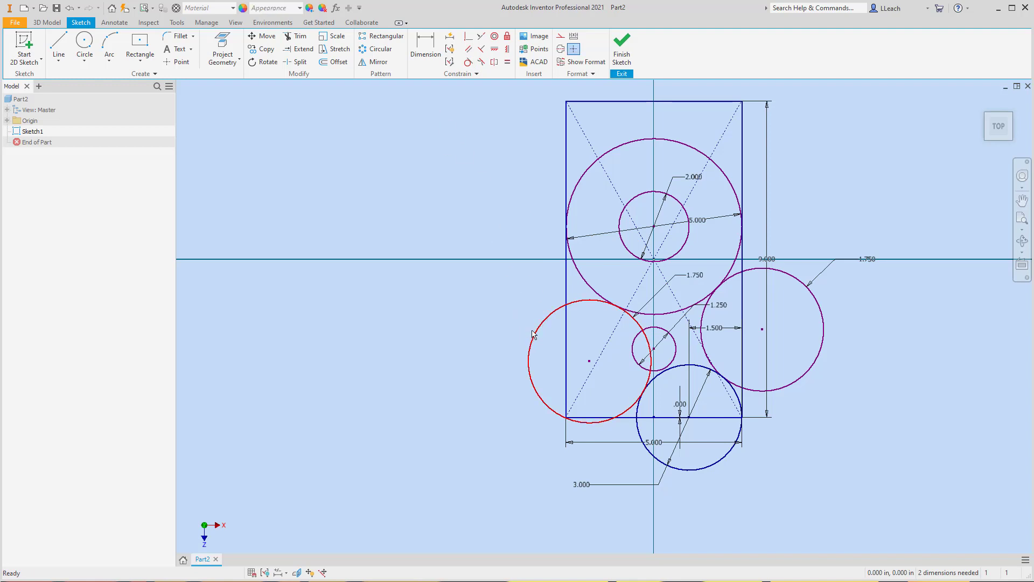
# - Undo the left circle's two tangent constraints
pyautogui.click(70, 10)
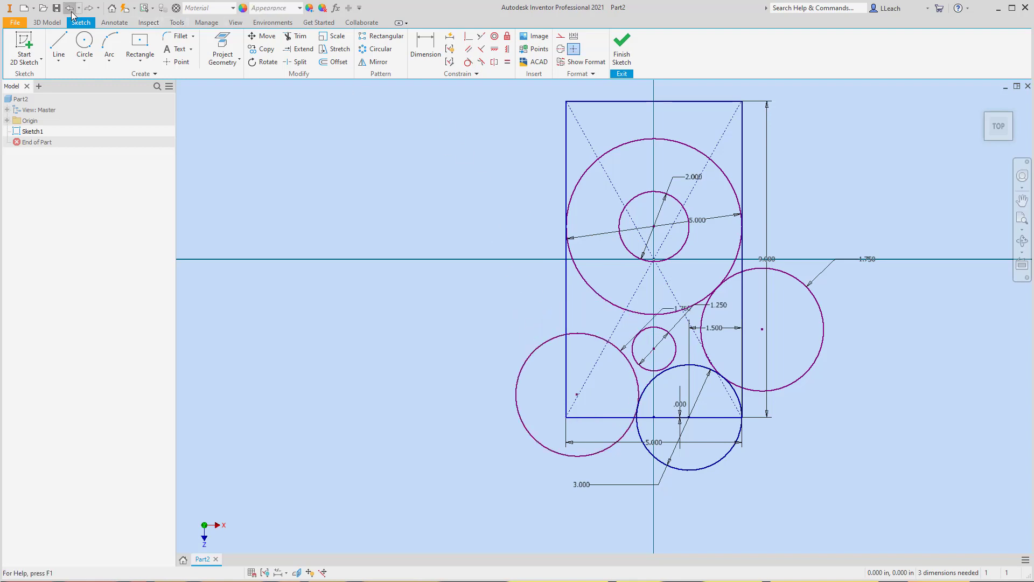
pyautogui.click(71, 9)
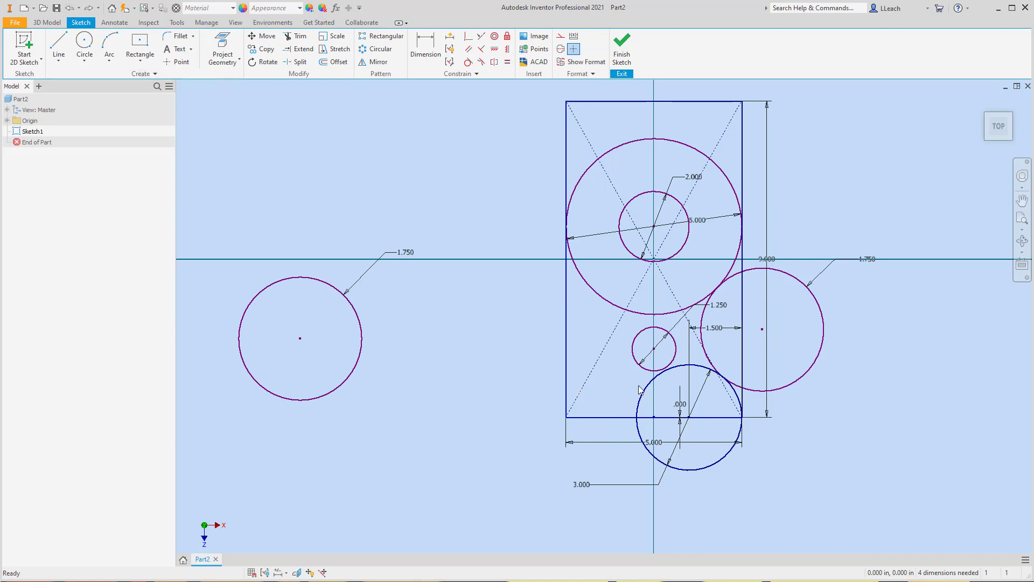
# - Sketch a smaller center-point circle in the empty area below and left of the rectangle's lower-left corner
pyautogui.scroll(-4, 660, 389)
pyautogui.scroll(3, 660, 389)
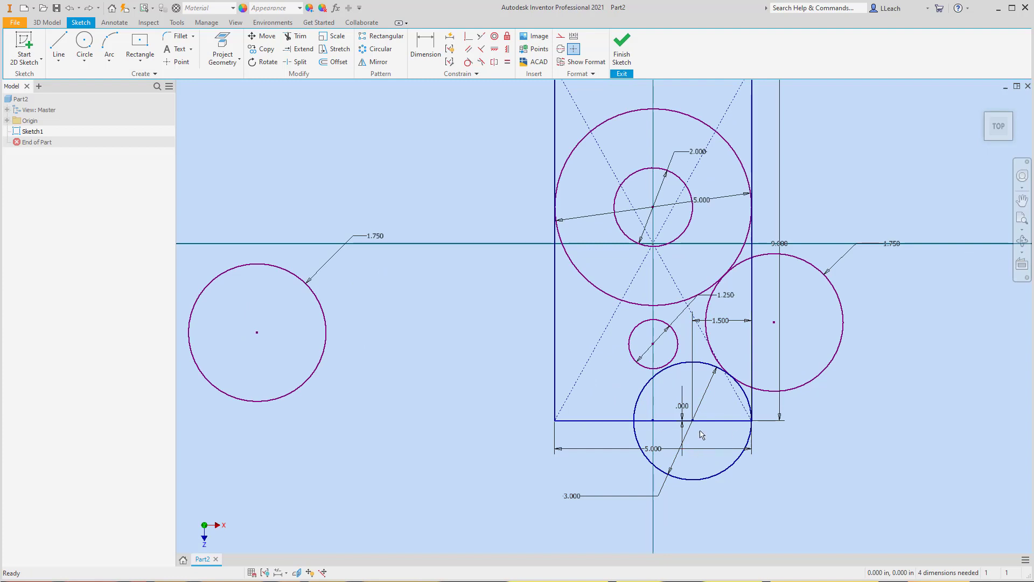
pyautogui.click(84, 63)
pyautogui.click(108, 86)
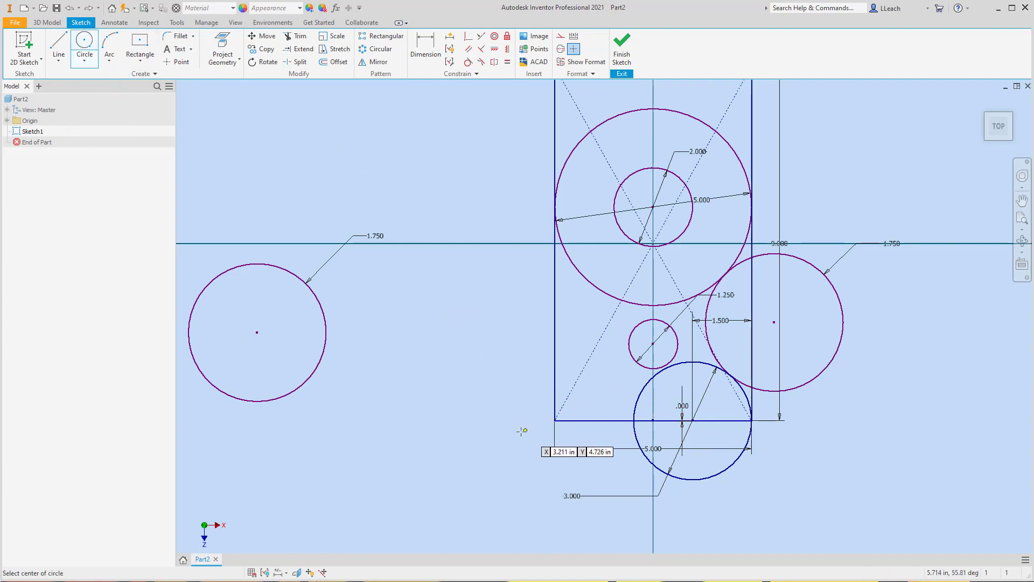
pyautogui.click(478, 500)
pyautogui.click(526, 522)
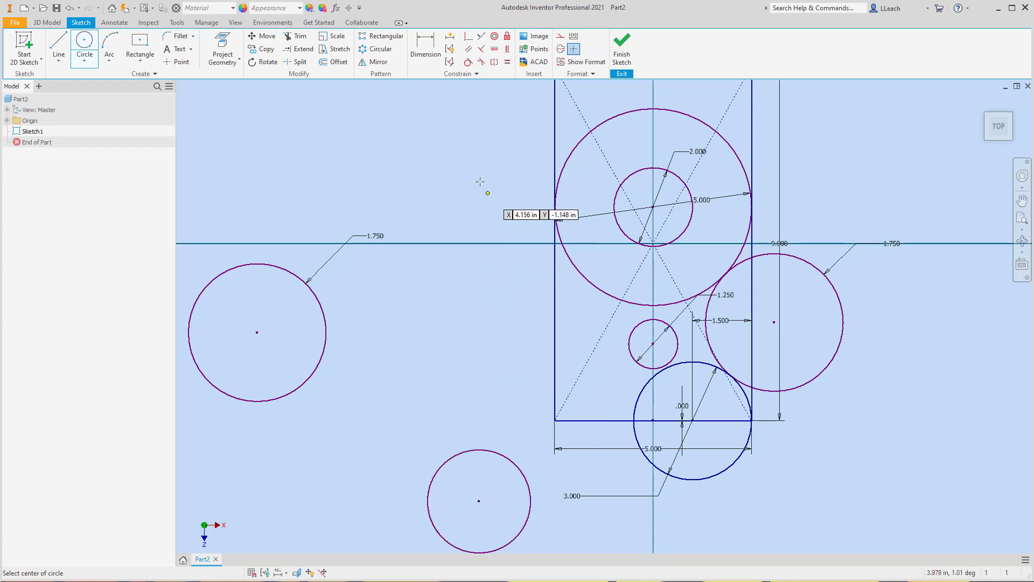
# - Dimension the vertical distance from the new circle's center to the rectangle's bottom edge and set it to 0
pyautogui.click(434, 56)
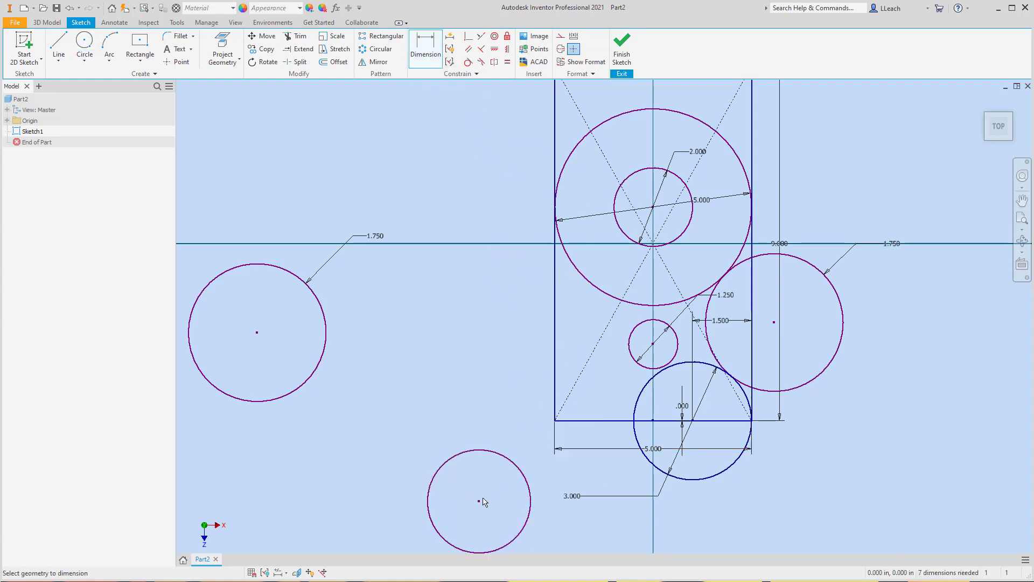
pyautogui.click(592, 423)
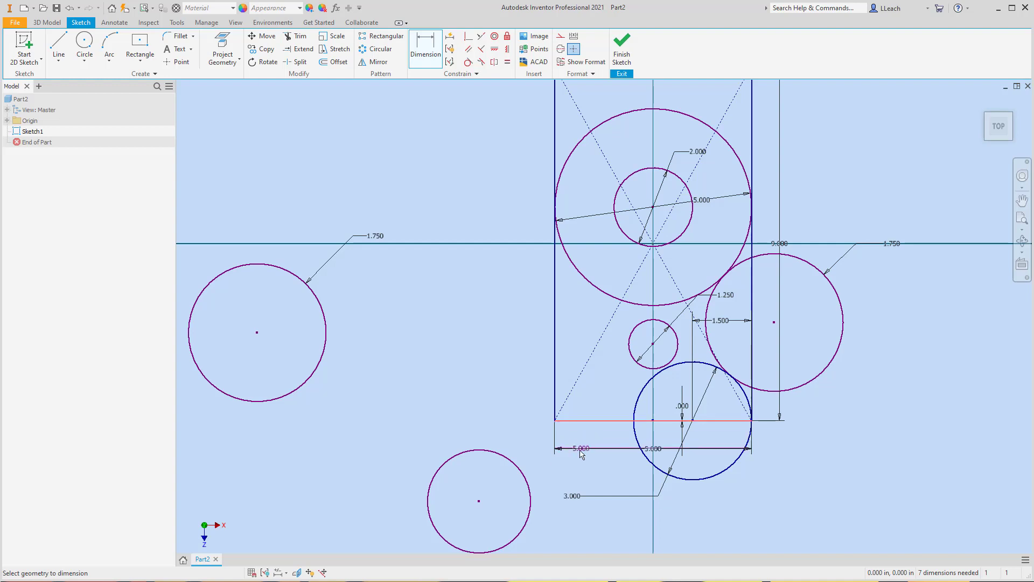
pyautogui.click(480, 501)
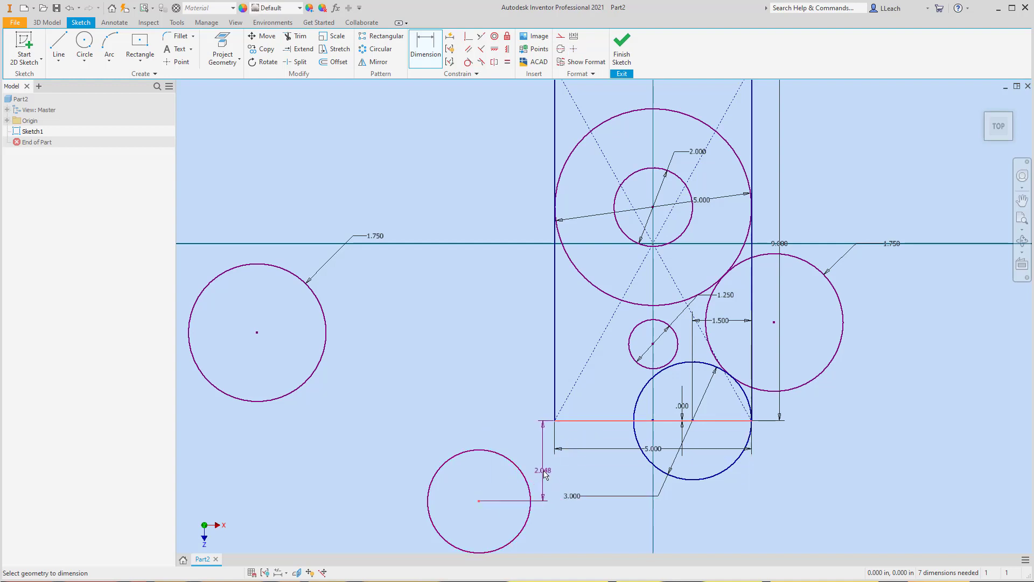
pyautogui.click(545, 471)
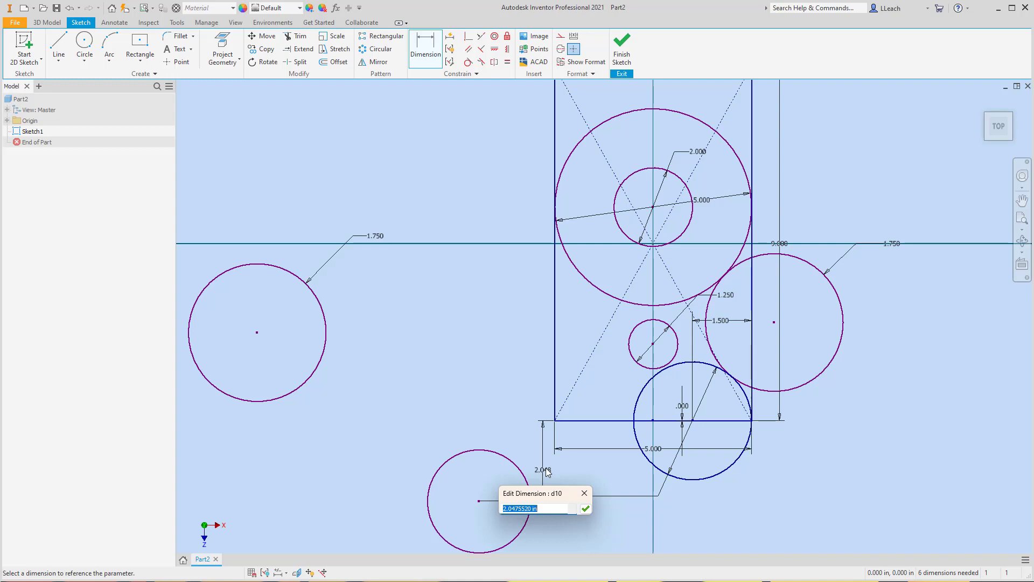
pyautogui.write('0')
pyautogui.click(585, 508)
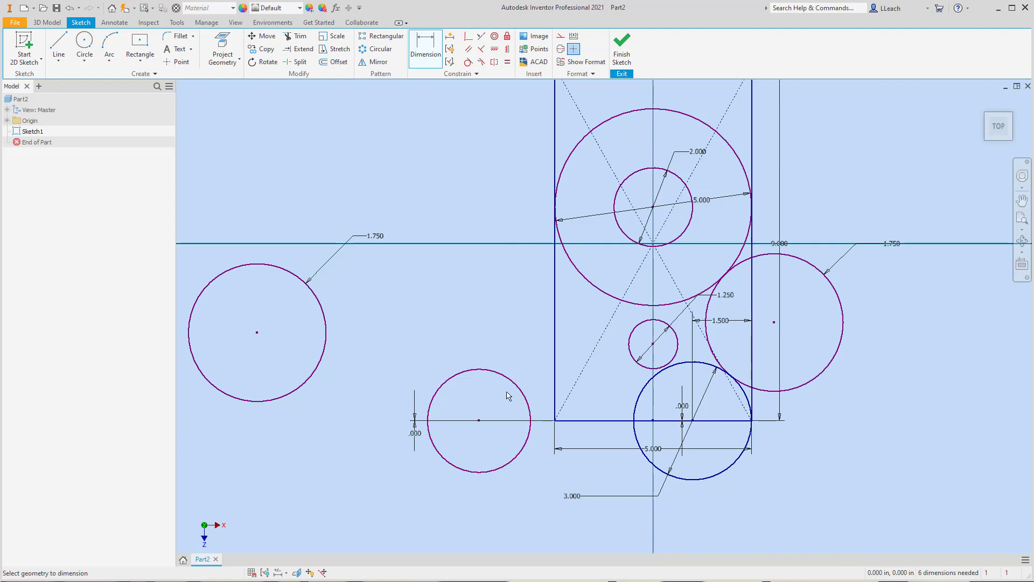
# - Move the new circle onto the rectangle's bottom edge and set its center 1.5 in horizontally from the lower-left corner
pyautogui.press('Escape')
pyautogui.moveTo(481, 424); pyautogui.dragTo(580, 420)
pyautogui.press('d')
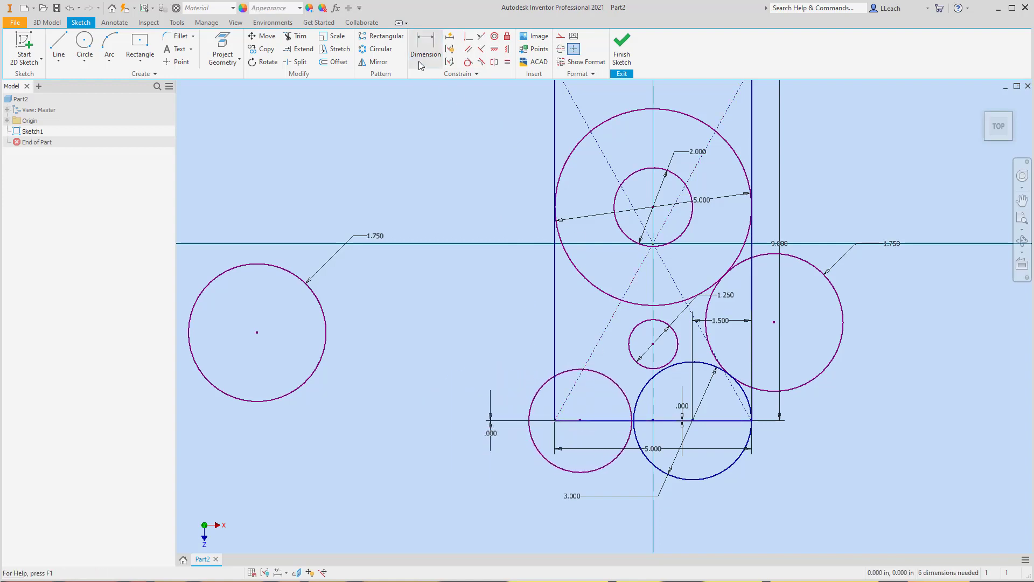
pyautogui.click(554, 420)
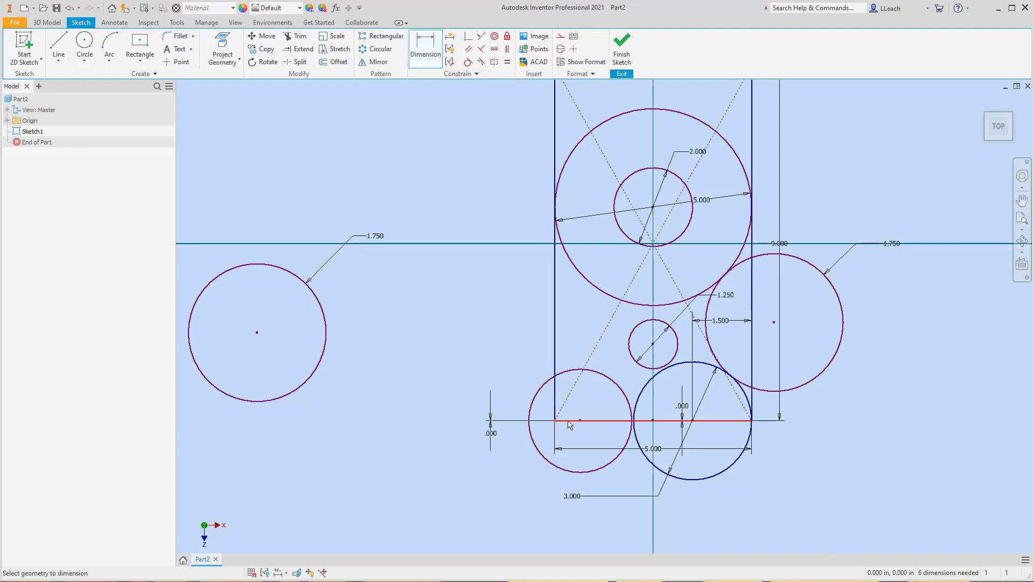
pyautogui.click(580, 420)
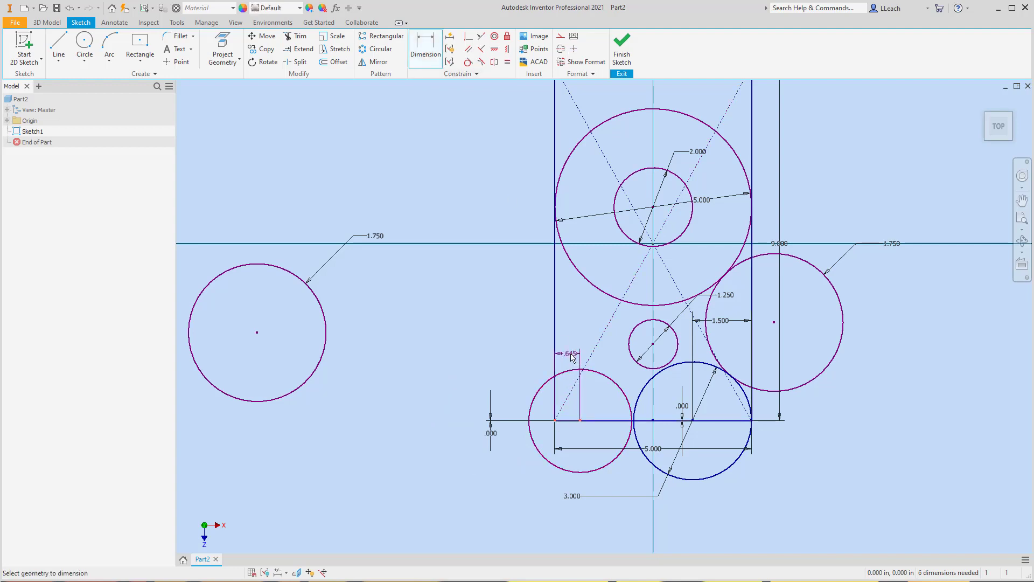
pyautogui.click(572, 356)
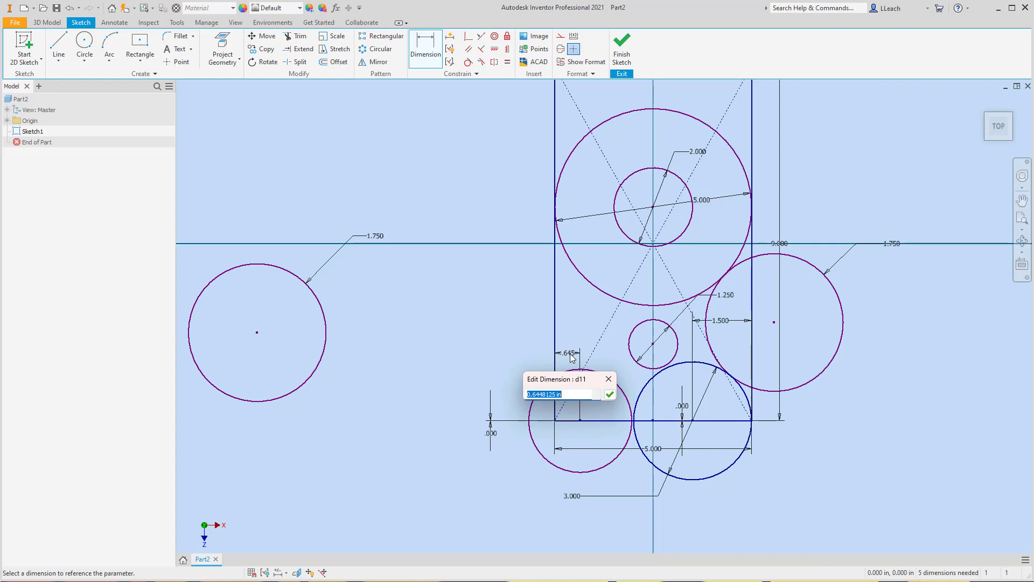
pyautogui.write('1.5')
pyautogui.press('Return')
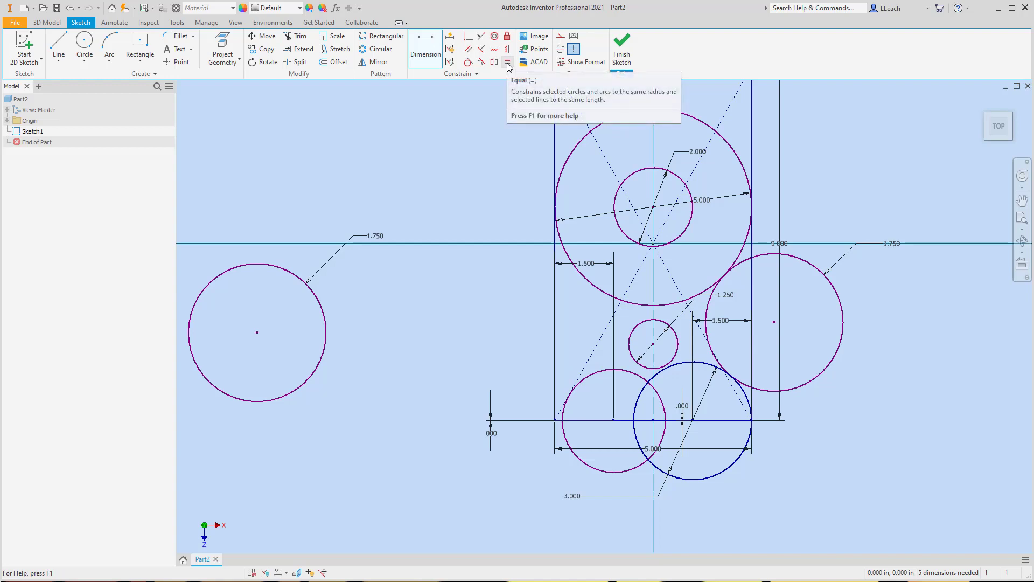
# - Make the new lower-left circle equal in size to the 3 in circle at the lower right
pyautogui.click(507, 63)
pyautogui.click(735, 464)
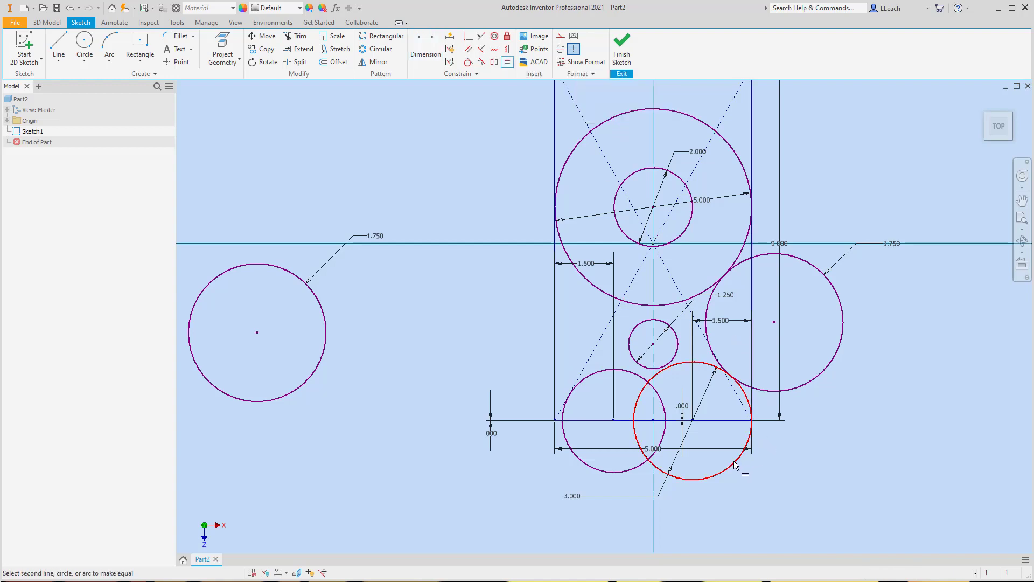
pyautogui.click(602, 469)
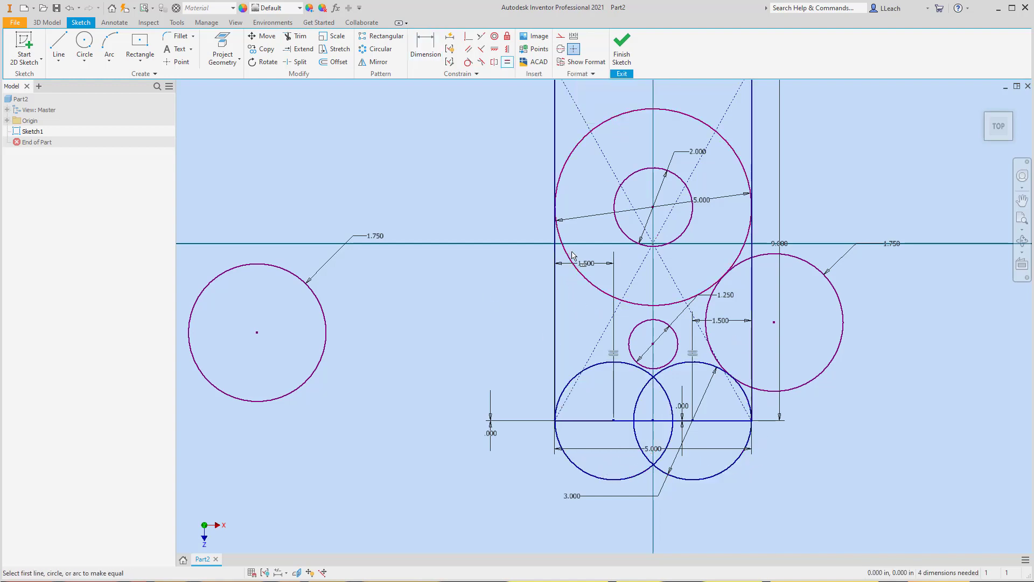
pyautogui.press('Escape')
# - Make the left 1.75 in radius circle tangent to the lower-left circle and to the 5 in circle
pyautogui.scroll(3, 544, 306)
pyautogui.scroll(2, 470, 323)
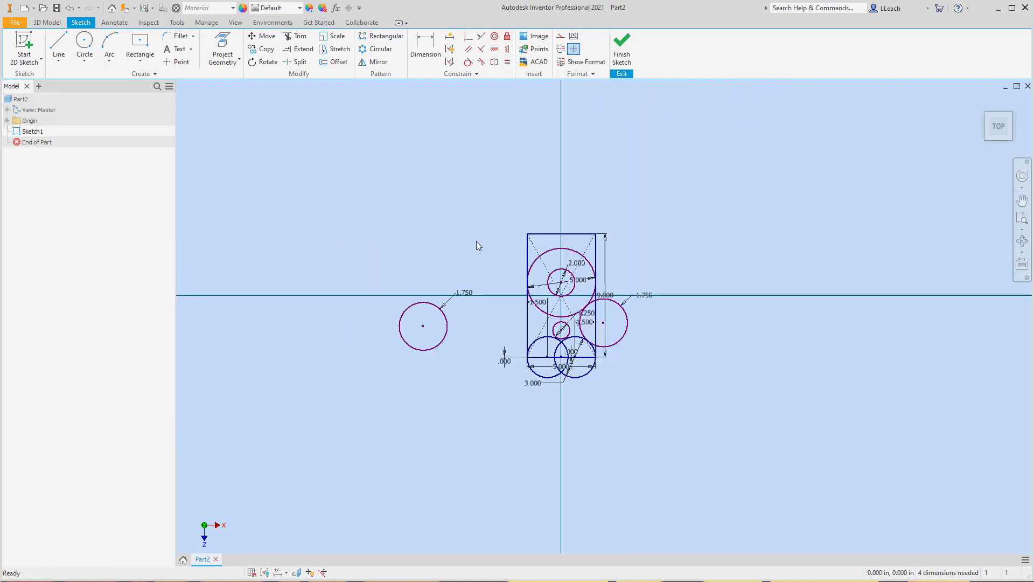
pyautogui.click(468, 62)
pyautogui.scroll(3, 504, 321)
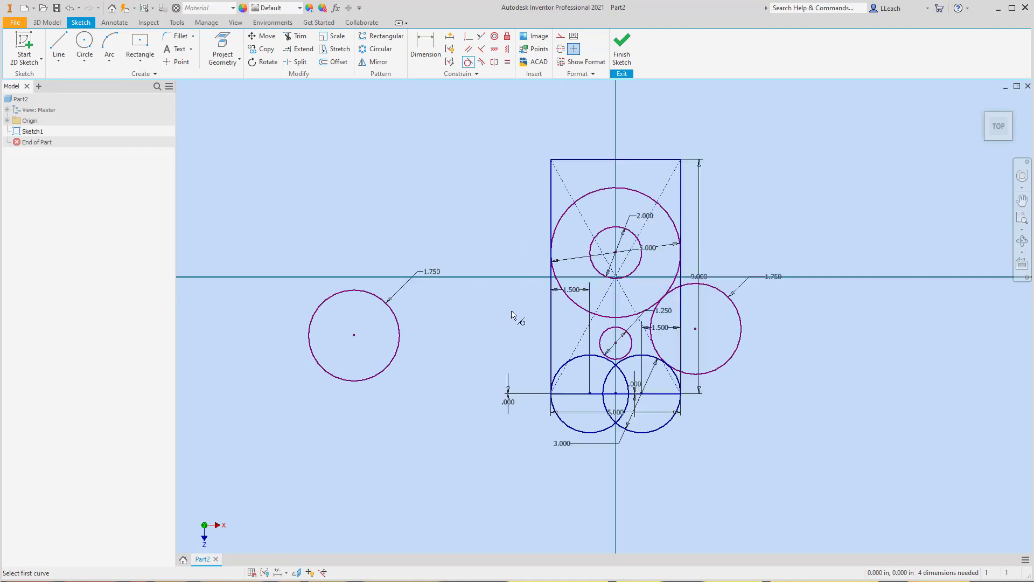
pyautogui.click(562, 372)
pyautogui.click(400, 354)
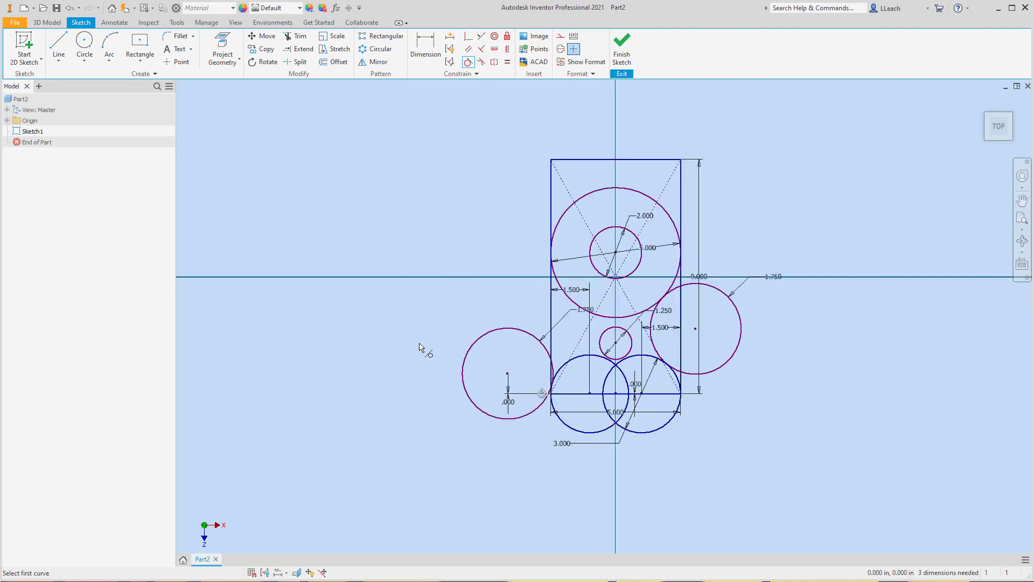
pyautogui.click(569, 303)
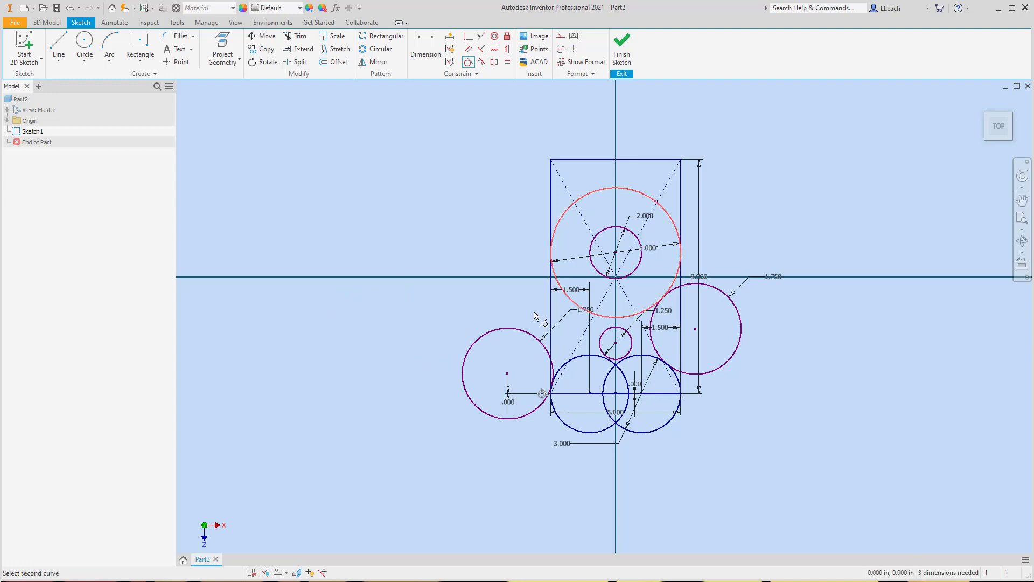
pyautogui.click(516, 328)
pyautogui.press('Escape')
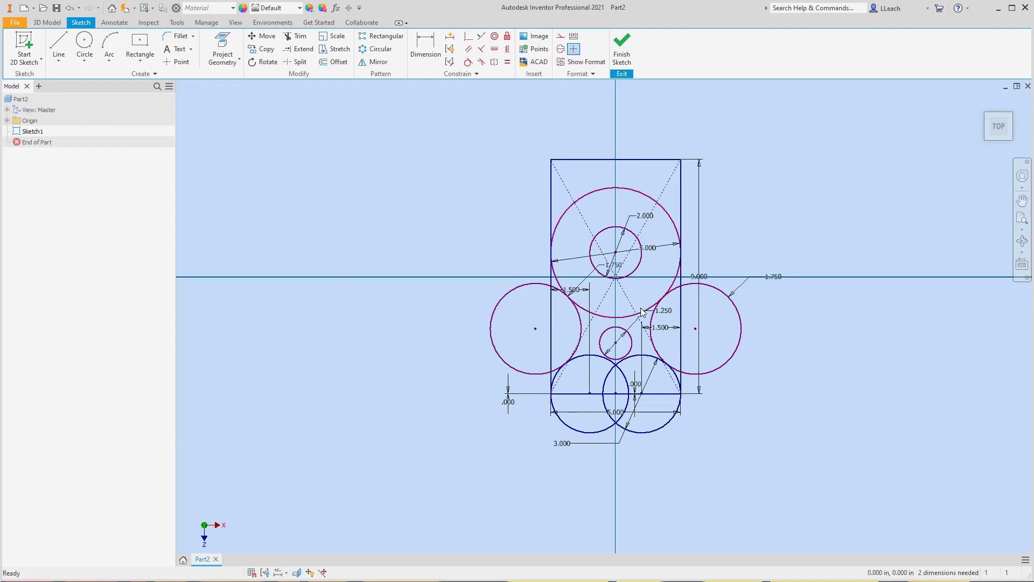
pyautogui.scroll(-3, 638, 302)
pyautogui.scroll(4, 636, 301)
pyautogui.scroll(3, 637, 300)
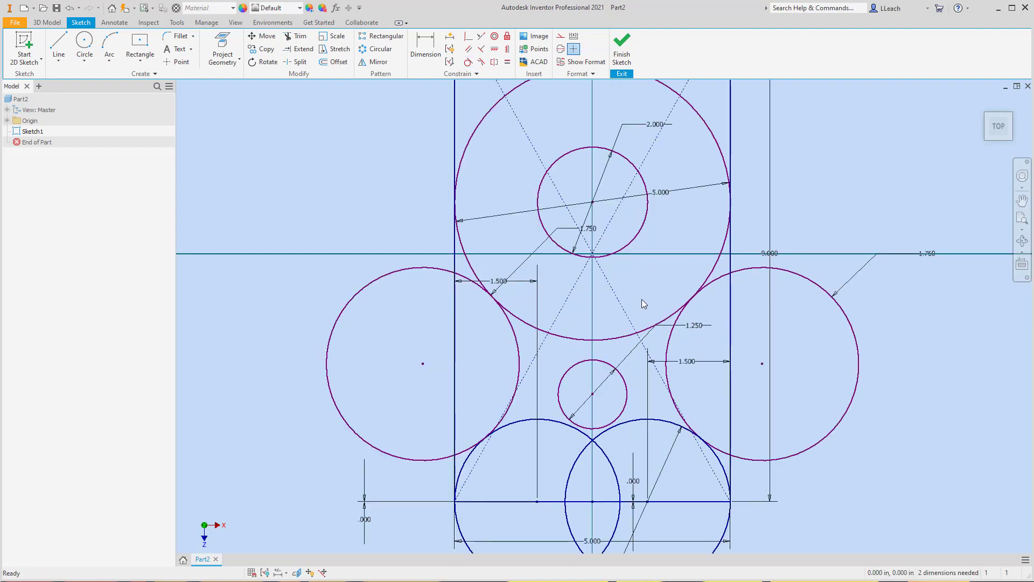
pyautogui.scroll(-2, 641, 299)
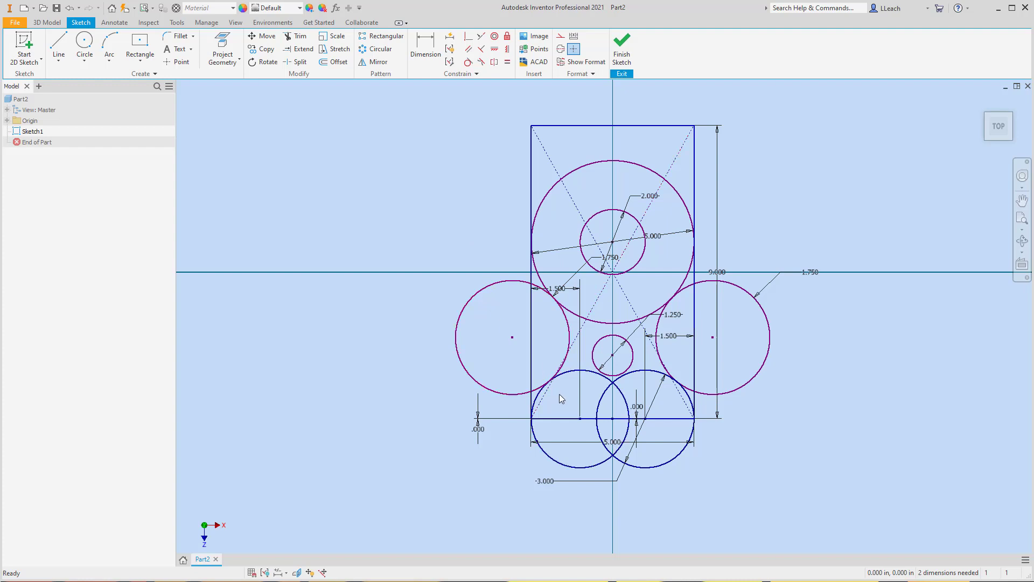
pyautogui.scroll(-3, 560, 393)
pyautogui.scroll(5, 559, 392)
pyautogui.scroll(-2, 559, 390)
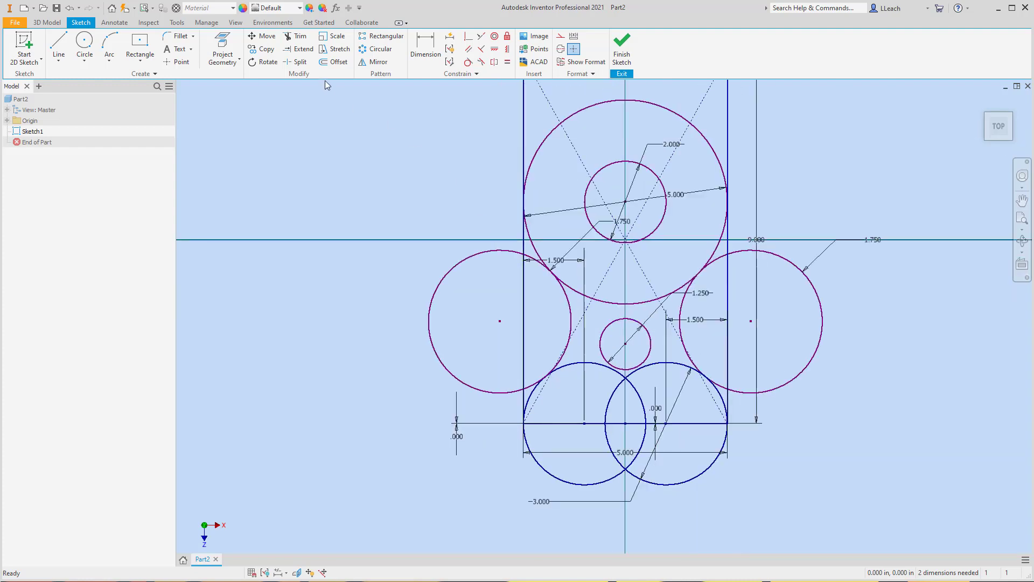
# - Try to trim the outer lower arc of the lower-left circle
pyautogui.click(296, 36)
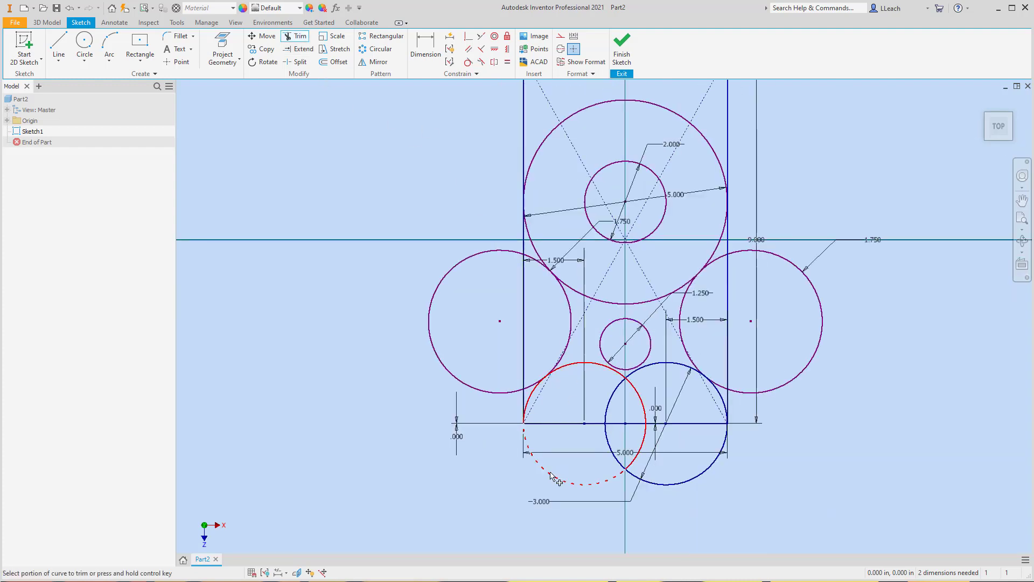
pyautogui.click(551, 473)
pyautogui.click(250, 106)
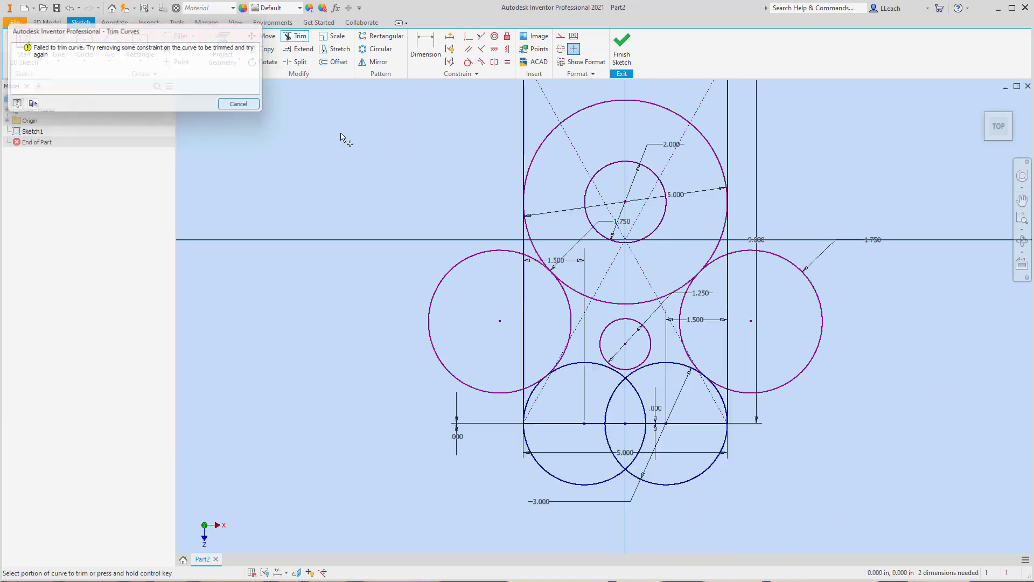
pyautogui.press('Escape')
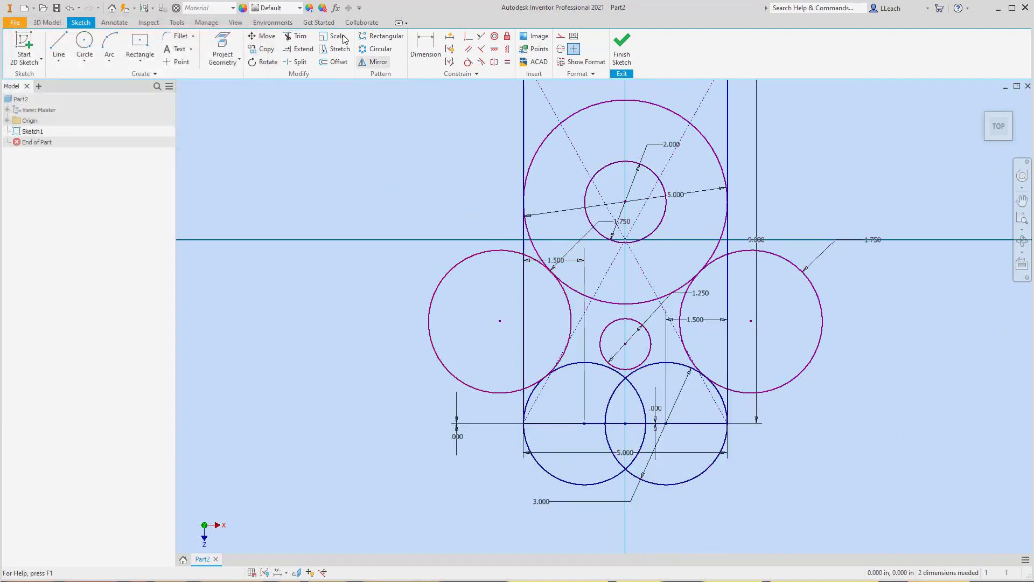
# - Trim the left 1.75 in radius circle to the arc between its tangent points and remove the rectangle's left edge below the 5 in circle's side
pyautogui.click(296, 36)
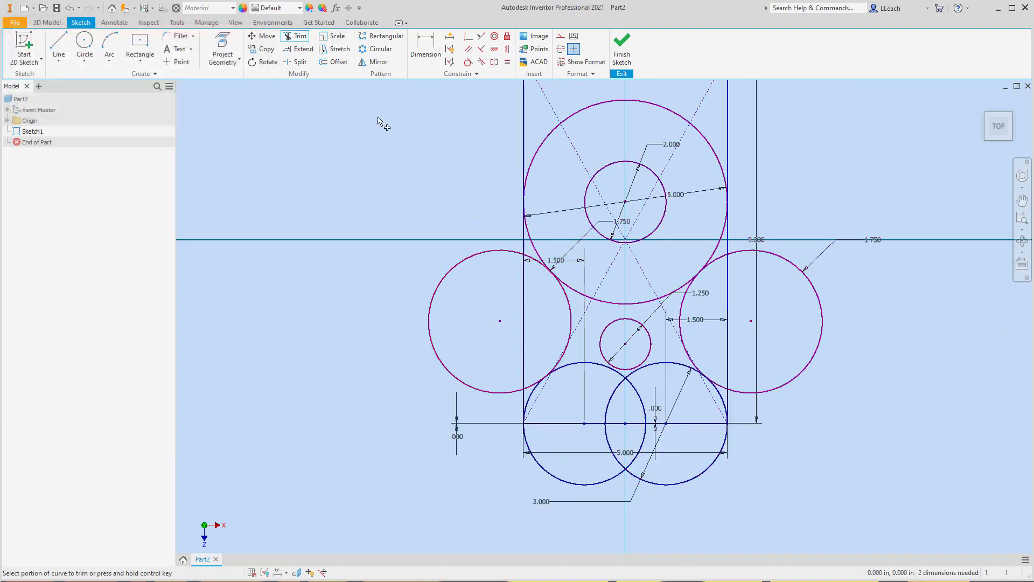
pyautogui.click(453, 268)
pyautogui.scroll(3, 544, 267)
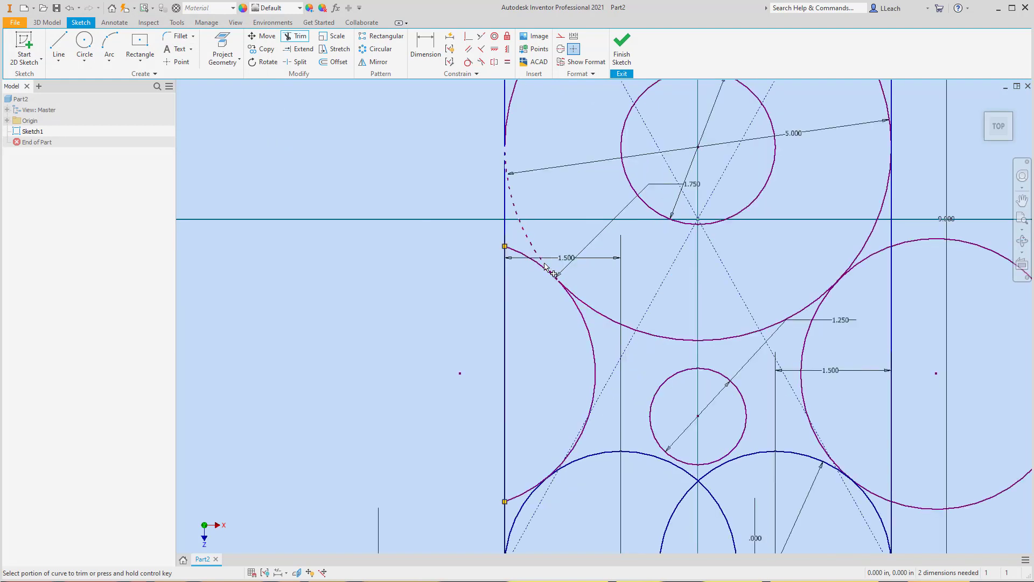
pyautogui.scroll(3, 544, 265)
pyautogui.click(540, 269)
pyautogui.moveTo(613, 364); pyautogui.dragTo(627, 176, button='middle')
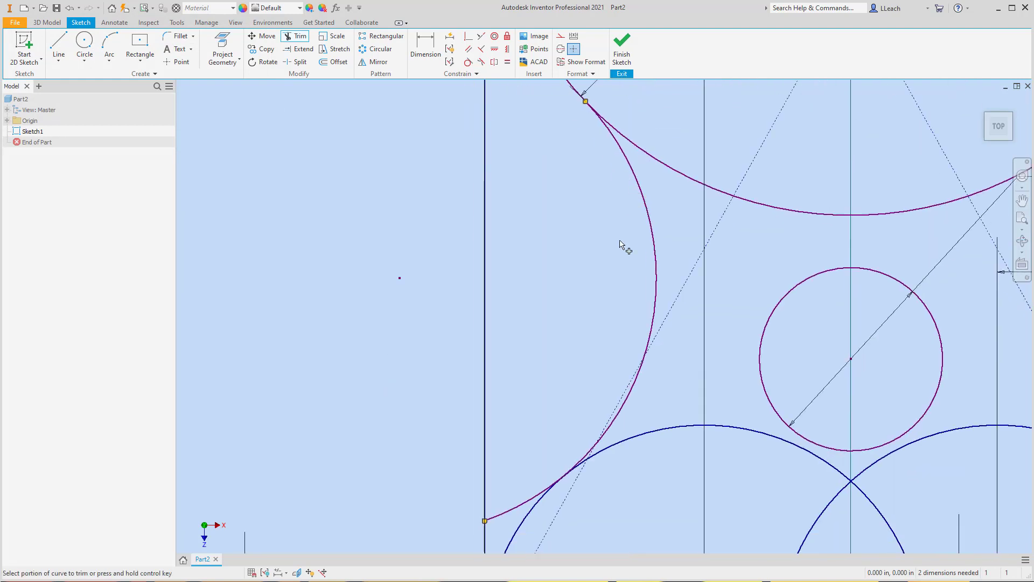
pyautogui.click(520, 500)
pyautogui.scroll(-3, 652, 403)
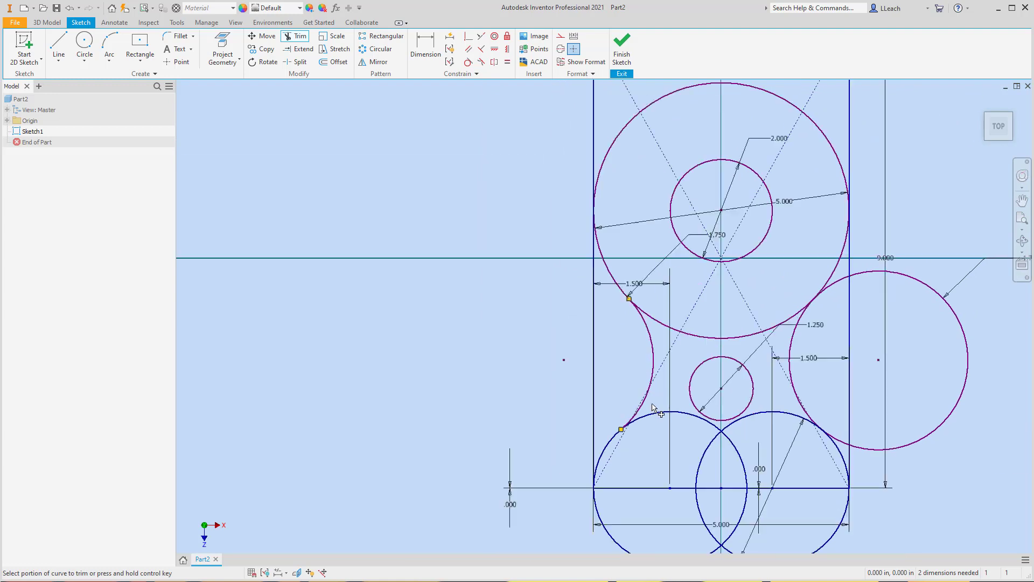
pyautogui.click(596, 388)
# - Trim the rectangle's right edge below the 5 in circle's side and reduce the right 1.75 in radius circle to its inner arc
pyautogui.scroll(3, 754, 399)
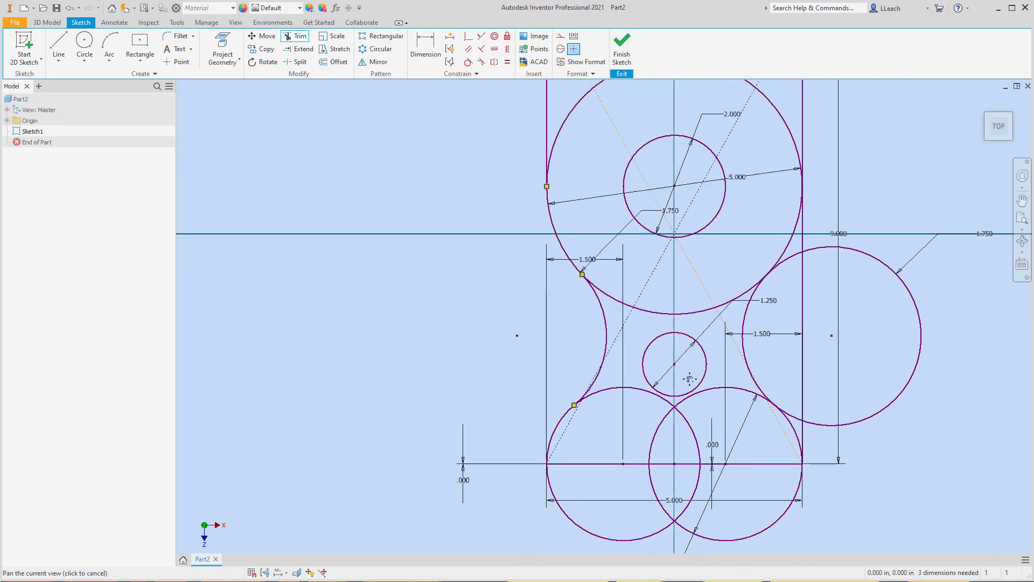
pyautogui.scroll(-2, 709, 342)
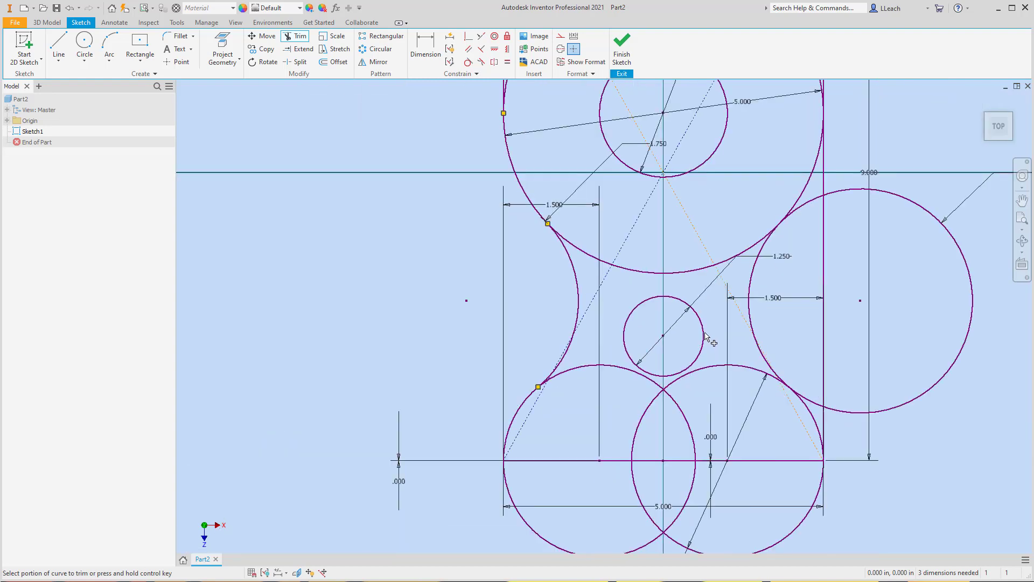
pyautogui.click(825, 418)
pyautogui.click(826, 380)
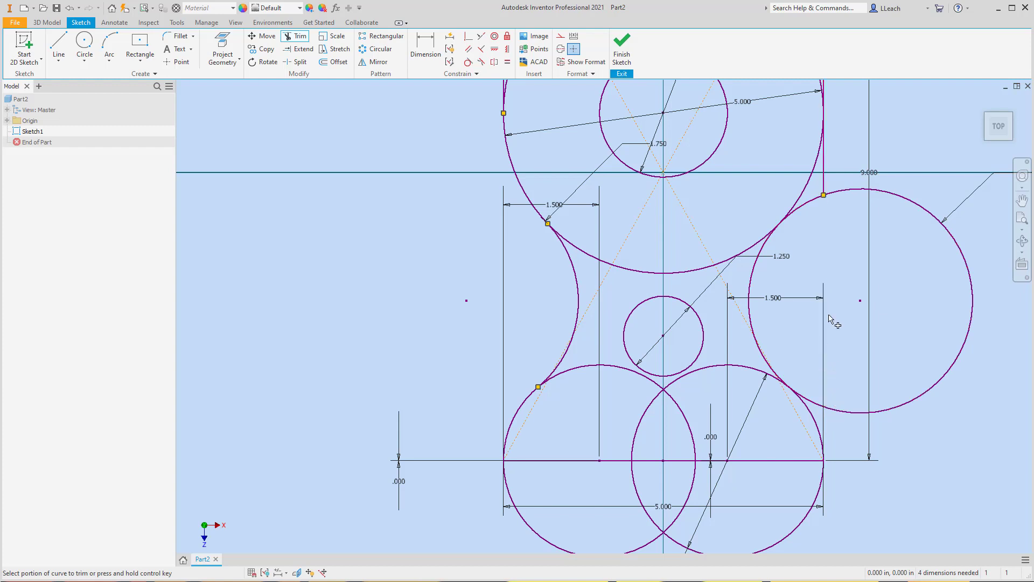
pyautogui.click(825, 185)
pyautogui.click(827, 198)
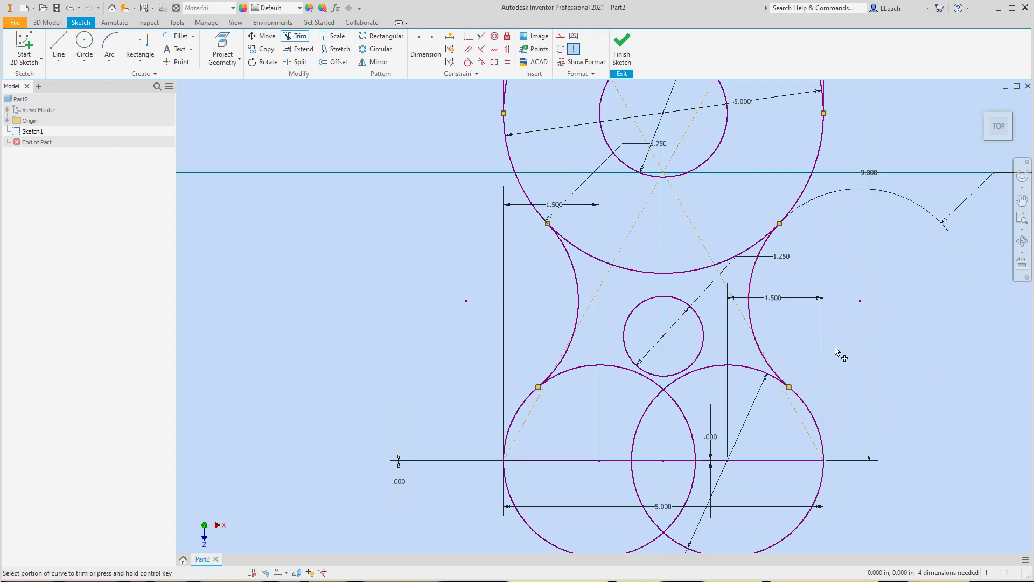
# - Trim the two lower circles' overlapping arcs above the base line and their outer arcs below it
pyautogui.click(754, 368)
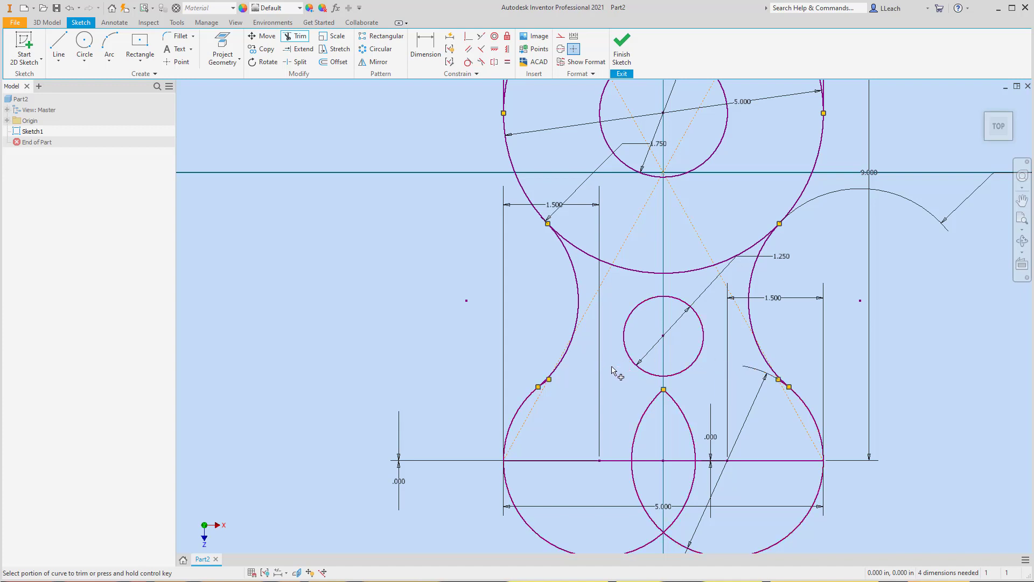
pyautogui.click(684, 414)
pyautogui.moveTo(694, 408); pyautogui.dragTo(693, 355, button='middle')
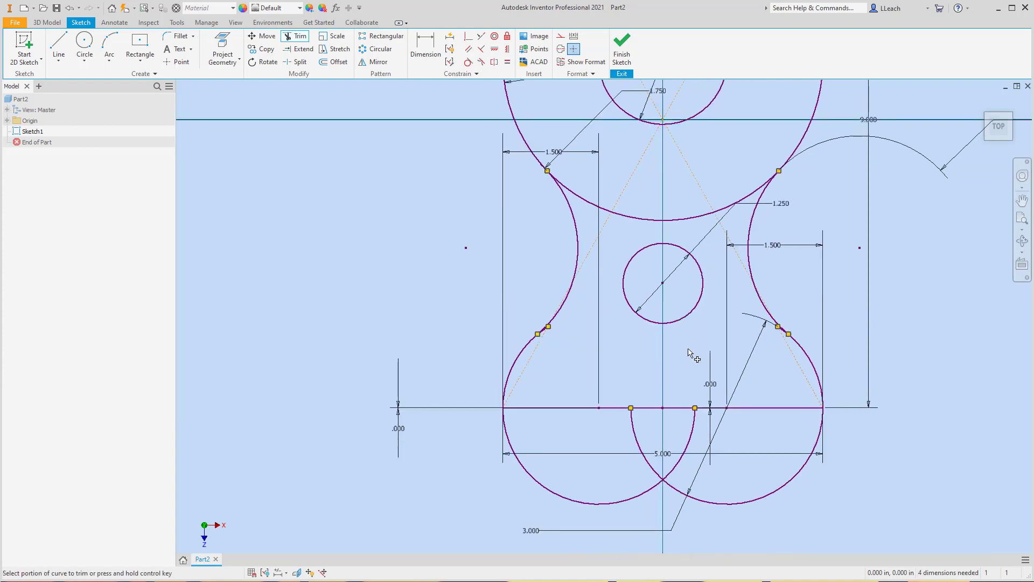
pyautogui.click(547, 476)
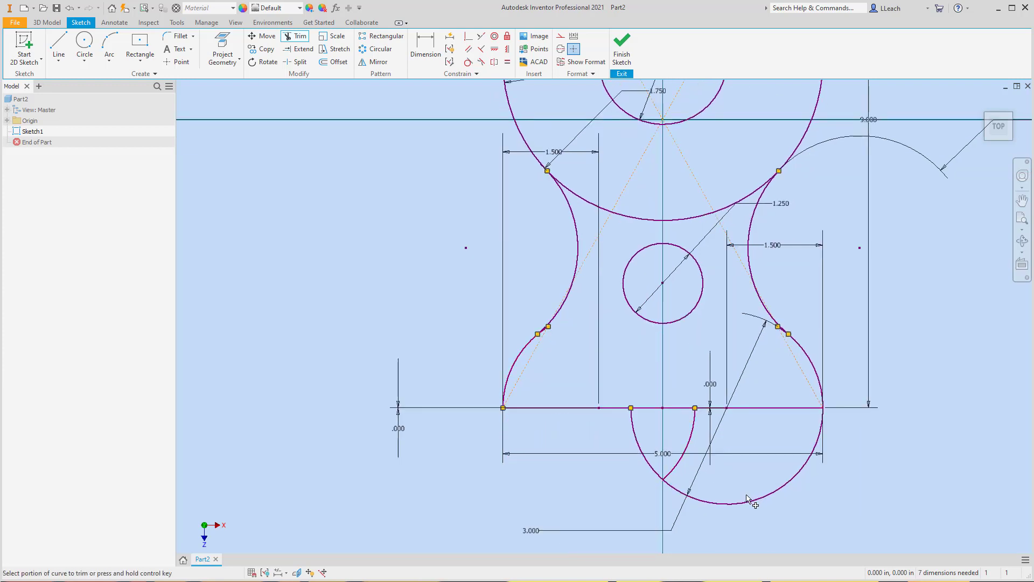
pyautogui.click(743, 500)
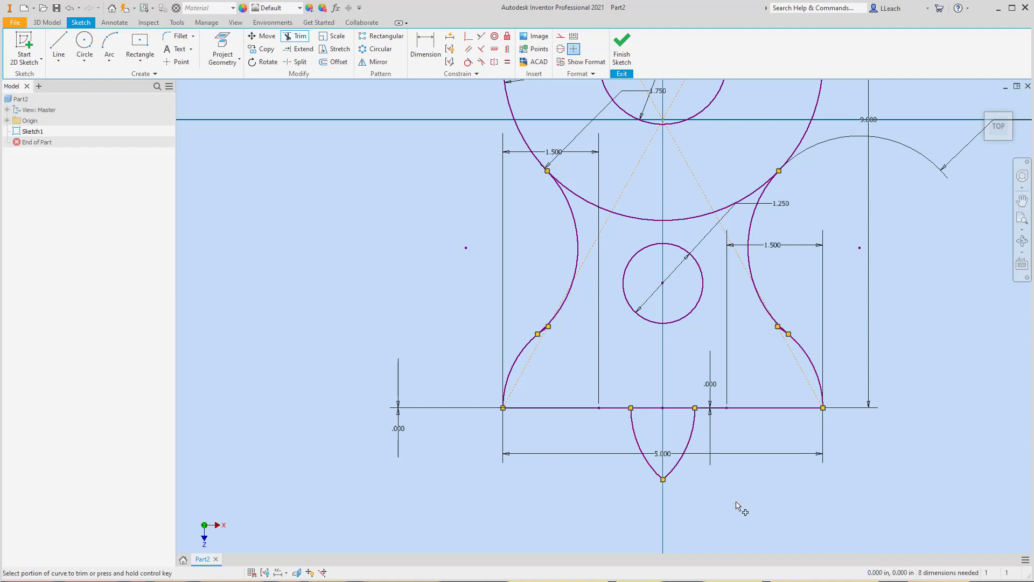
# - Delete the two leftover arc pieces of the lower circles below the base line
pyautogui.click(691, 441)
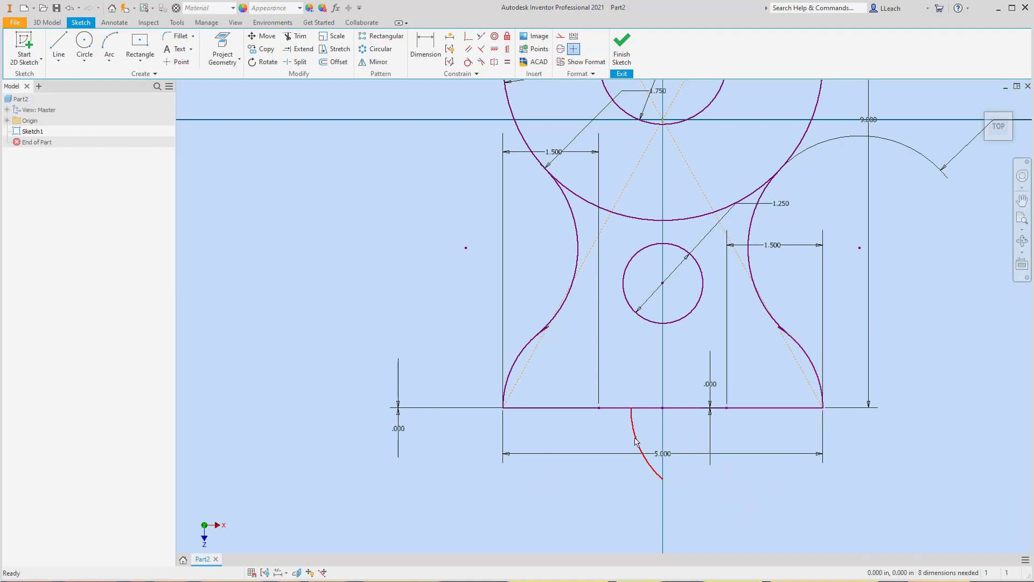
pyautogui.click(638, 443)
pyautogui.scroll(4, 724, 349)
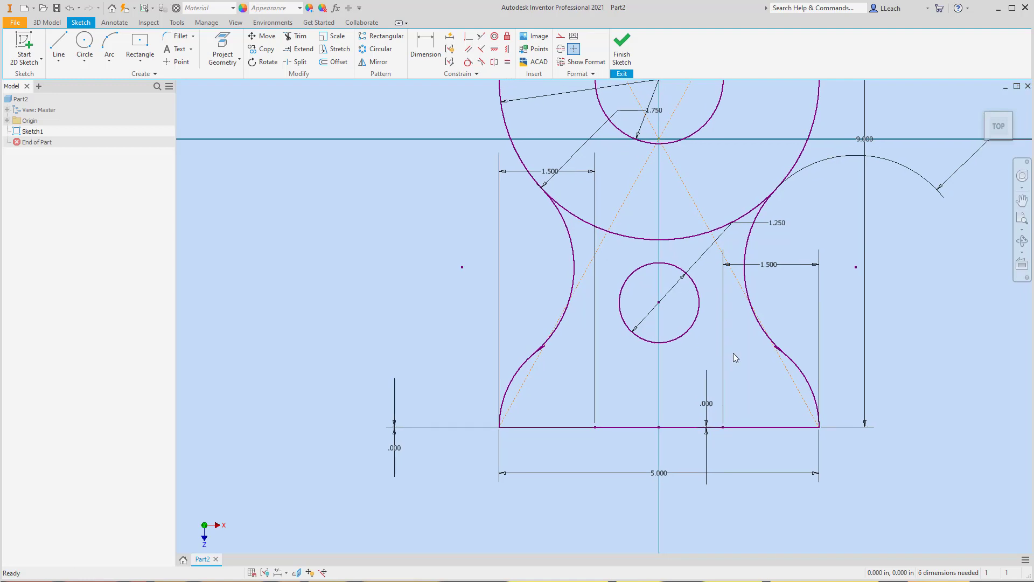
# - Trim the short overhanging arc ends where the two lower arcs meet the 1.75 in radius side arcs
pyautogui.scroll(-3, 503, 341)
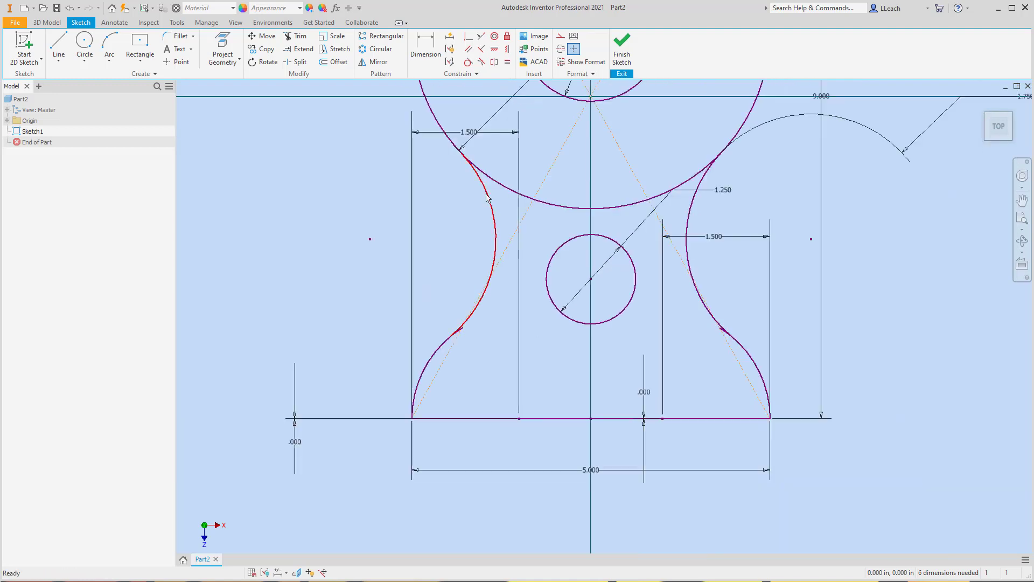
pyautogui.click(299, 37)
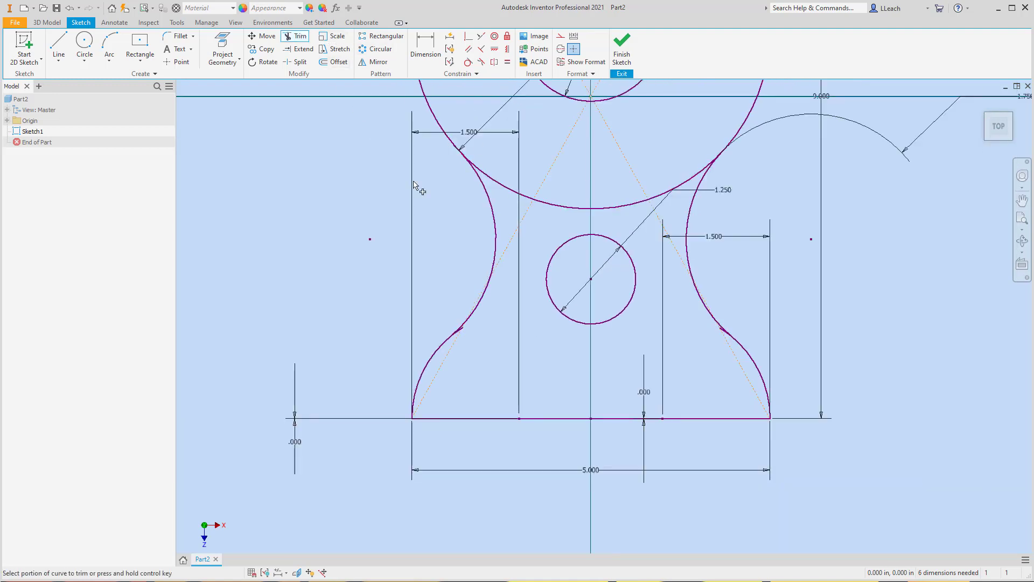
pyautogui.scroll(2, 504, 322)
pyautogui.scroll(3, 458, 338)
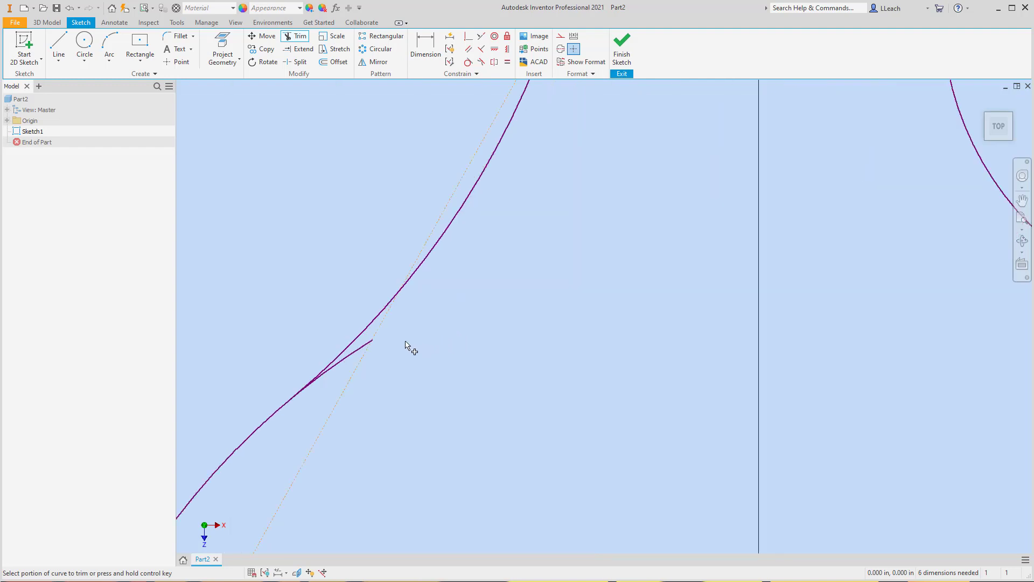
pyautogui.click(363, 352)
pyautogui.scroll(-4, 807, 334)
pyautogui.scroll(-3, 862, 345)
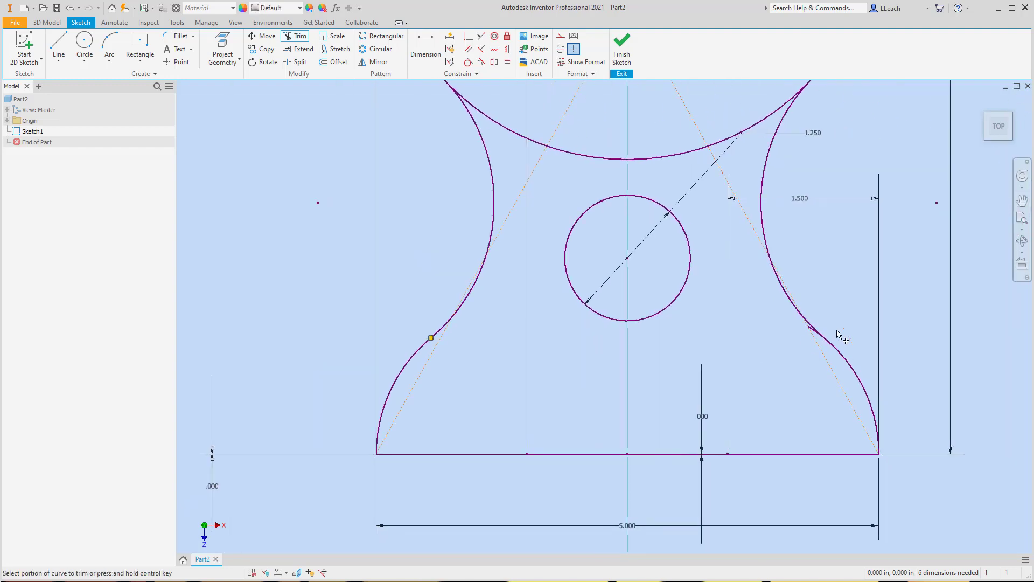
pyautogui.scroll(5, 838, 334)
pyautogui.click(744, 334)
pyautogui.scroll(-5, 714, 290)
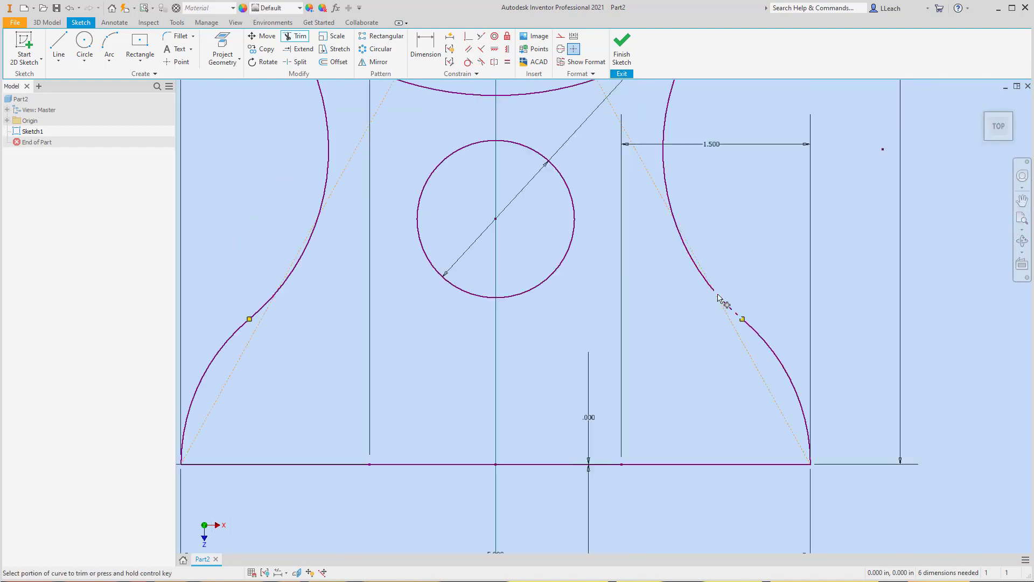
# - Trim away the 5 in circle's lower arc between the two 1.75 in radius side arcs
pyautogui.moveTo(651, 247); pyautogui.dragTo(618, 340, button='middle')
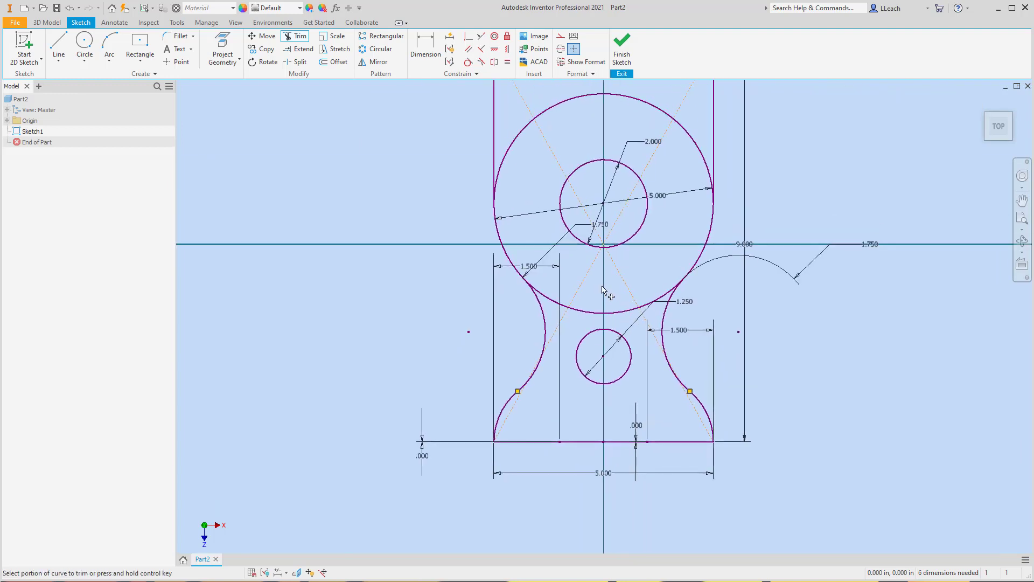
pyautogui.click(578, 309)
pyautogui.click(564, 300)
pyautogui.click(659, 295)
pyautogui.scroll(3, 664, 288)
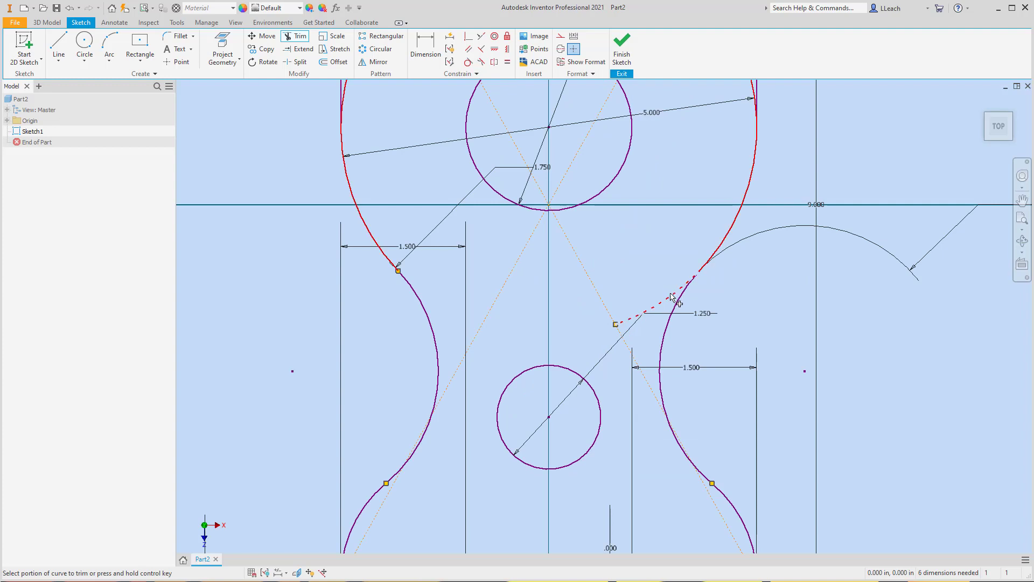
pyautogui.scroll(3, 772, 470)
pyautogui.press('Escape')
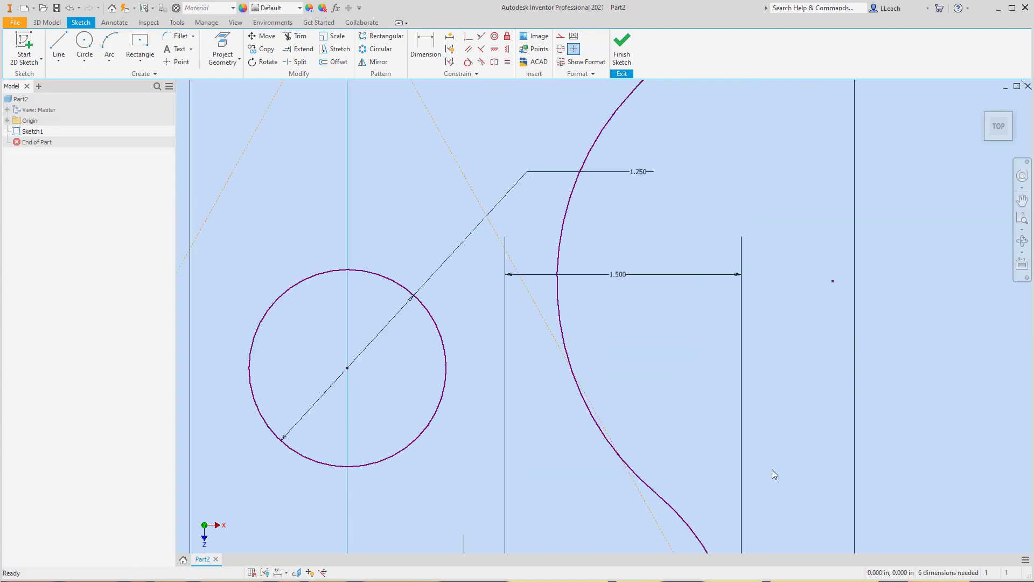
# - Draw a vertical line from the middle of the rectangle's top edge to the 5 in circle's center
pyautogui.scroll(-8, 772, 470)
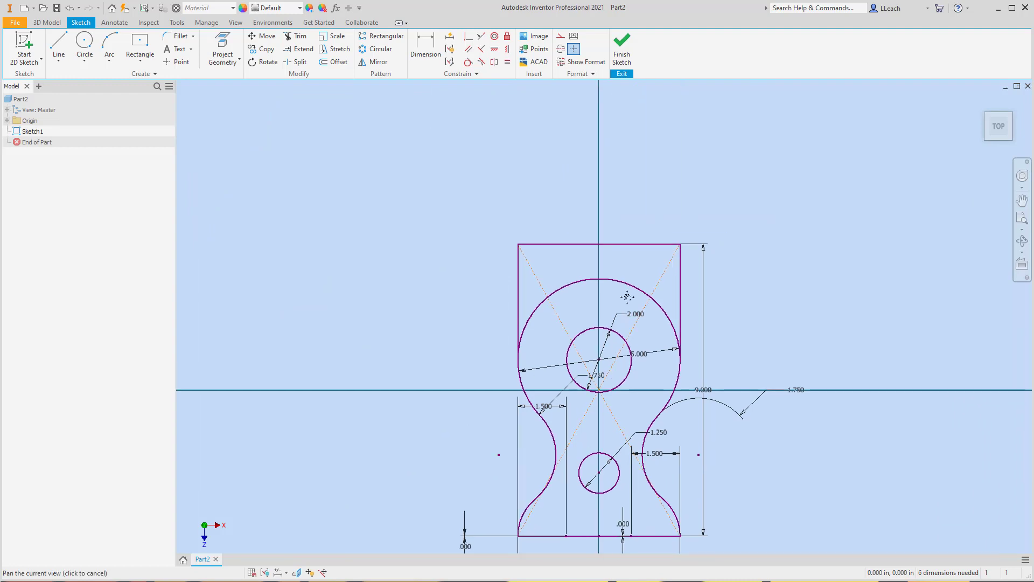
pyautogui.moveTo(713, 274); pyautogui.dragTo(627, 299, button='middle')
pyautogui.click(59, 61)
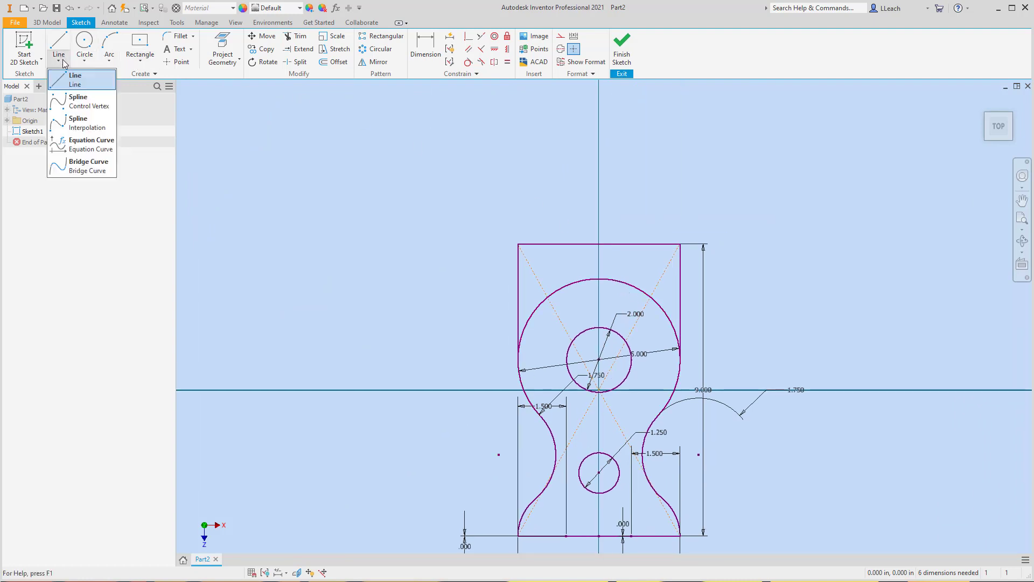
pyautogui.click(75, 80)
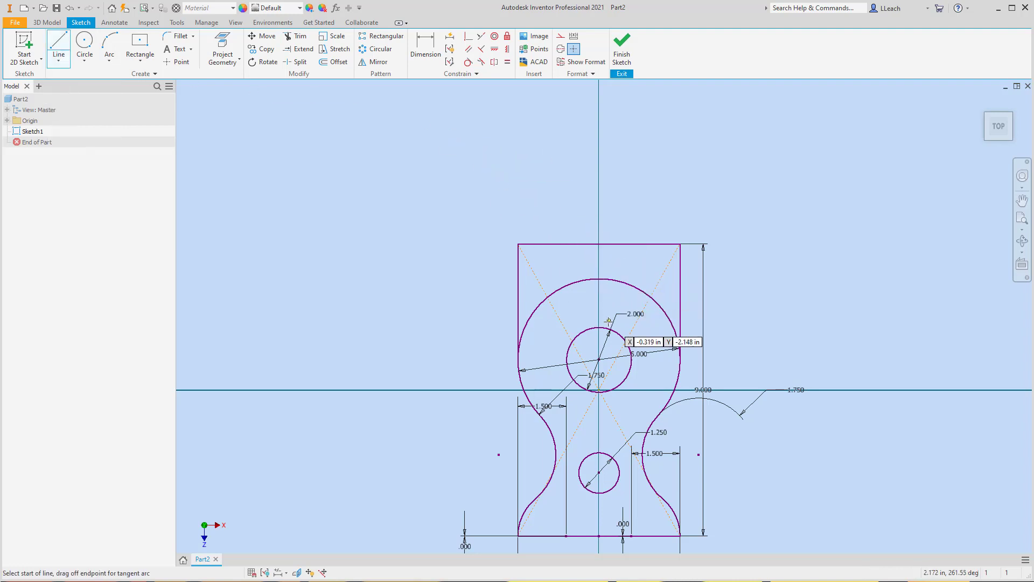
pyautogui.click(599, 245)
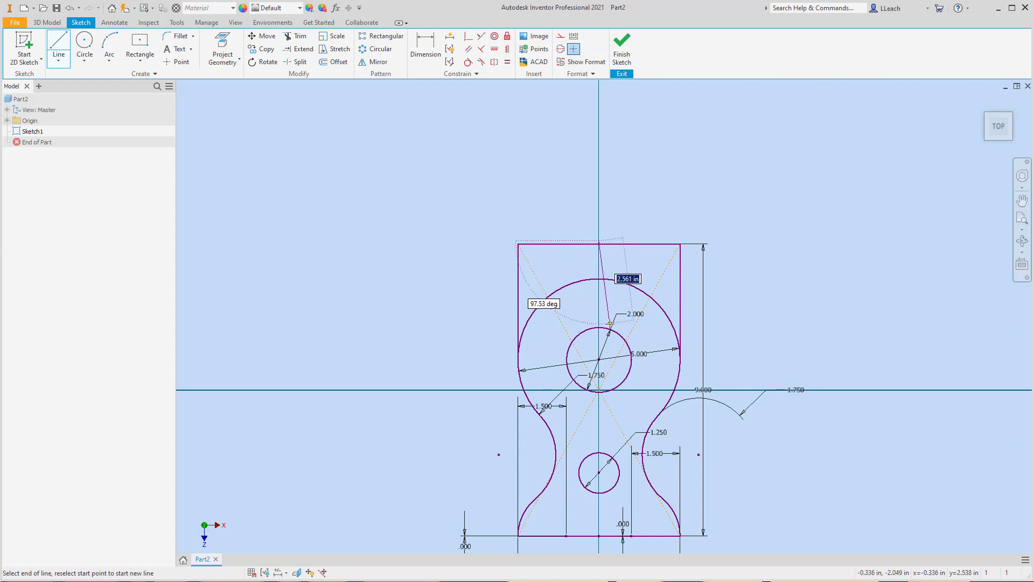
pyautogui.click(599, 359)
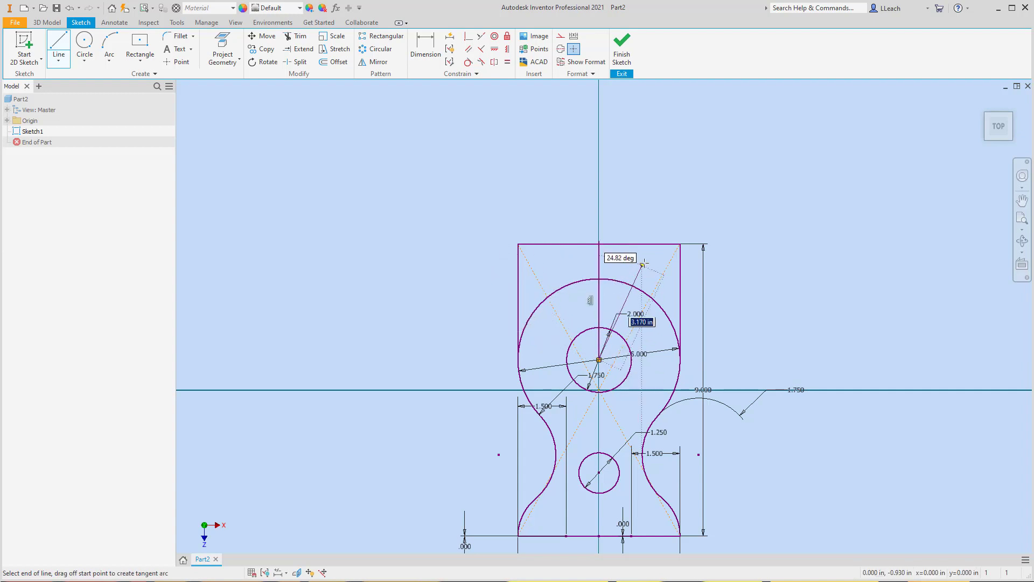
pyautogui.press('Escape')
# - Offset the vertical center line 1.25 in to its right
pyautogui.scroll(-3, 623, 324)
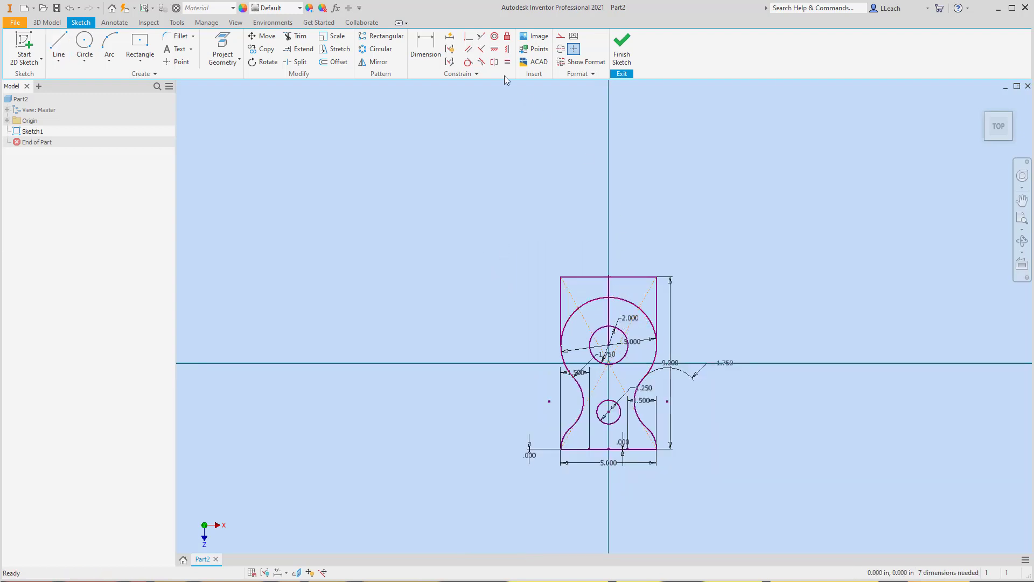
pyautogui.click(334, 61)
pyautogui.click(610, 289)
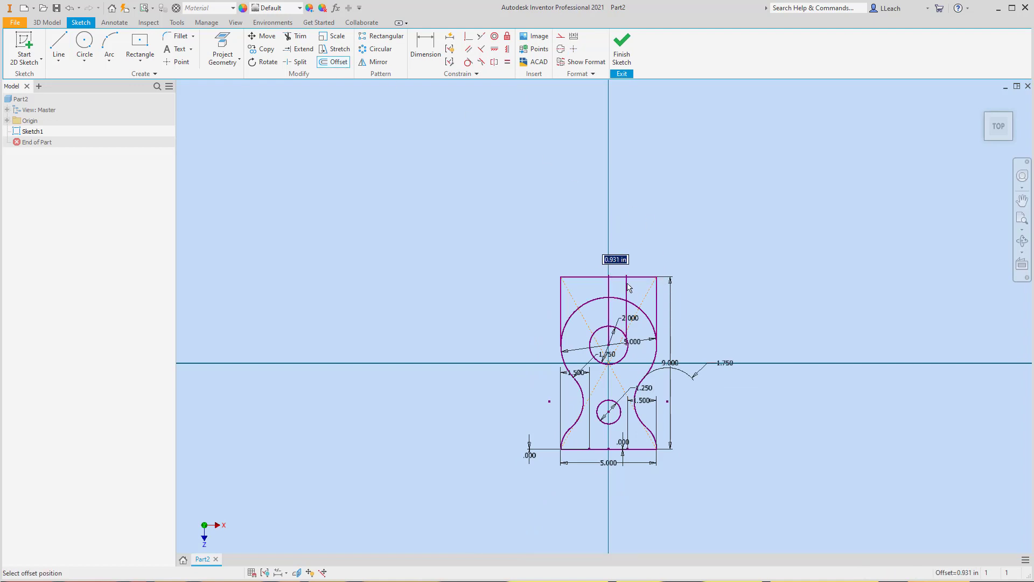
pyautogui.write('1.')
pyautogui.press('Return')
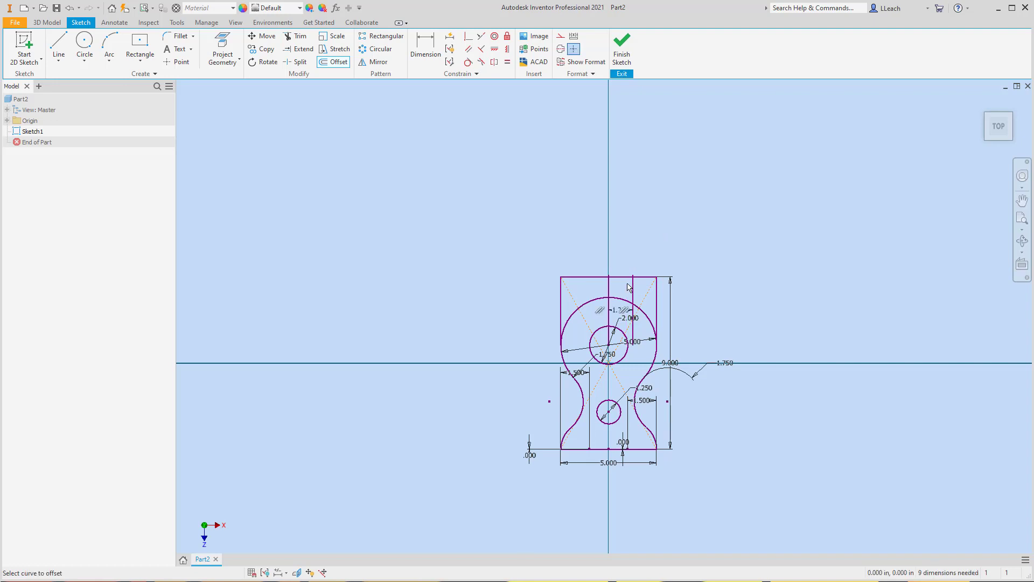
# - Offset the vertical center line 1.25 in to its left
pyautogui.scroll(-3, 625, 305)
pyautogui.scroll(6, 628, 299)
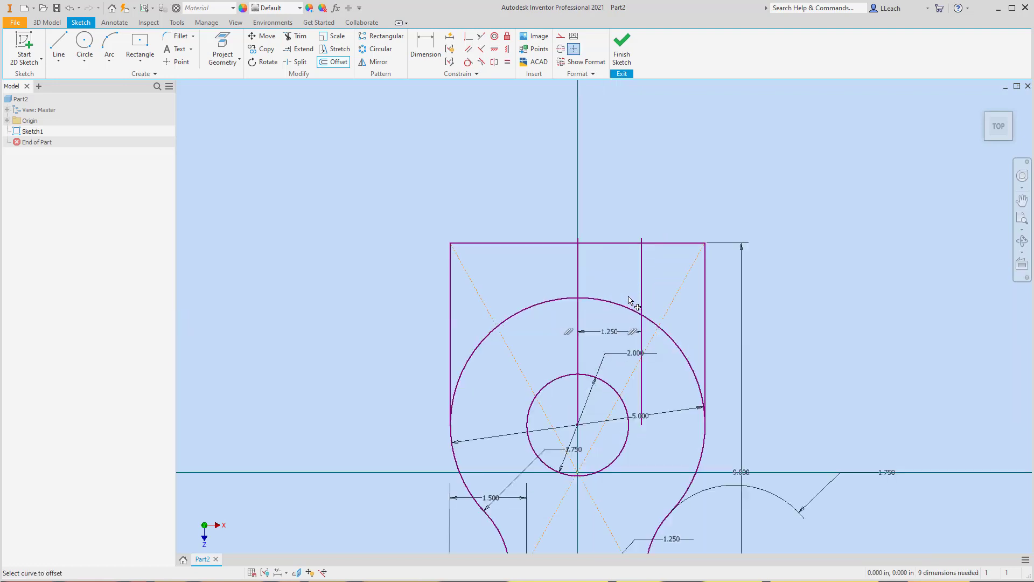
pyautogui.click(579, 274)
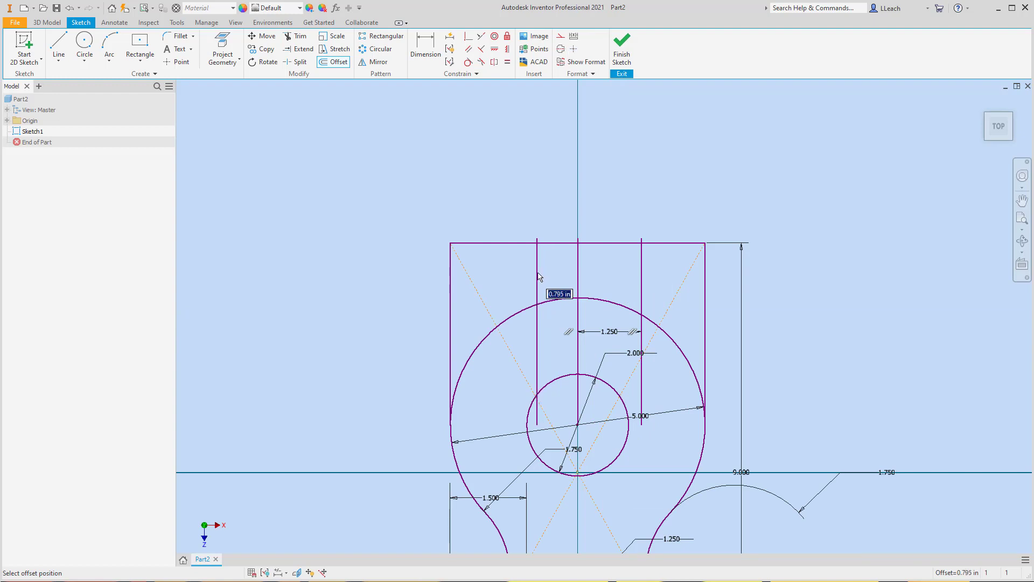
pyautogui.write('1.25')
pyautogui.press('Return')
pyautogui.press('Escape')
# - Trim the rectangle's left edge above the 5 in circle's side and the top edge outside the two offset lines
pyautogui.scroll(-5, 558, 250)
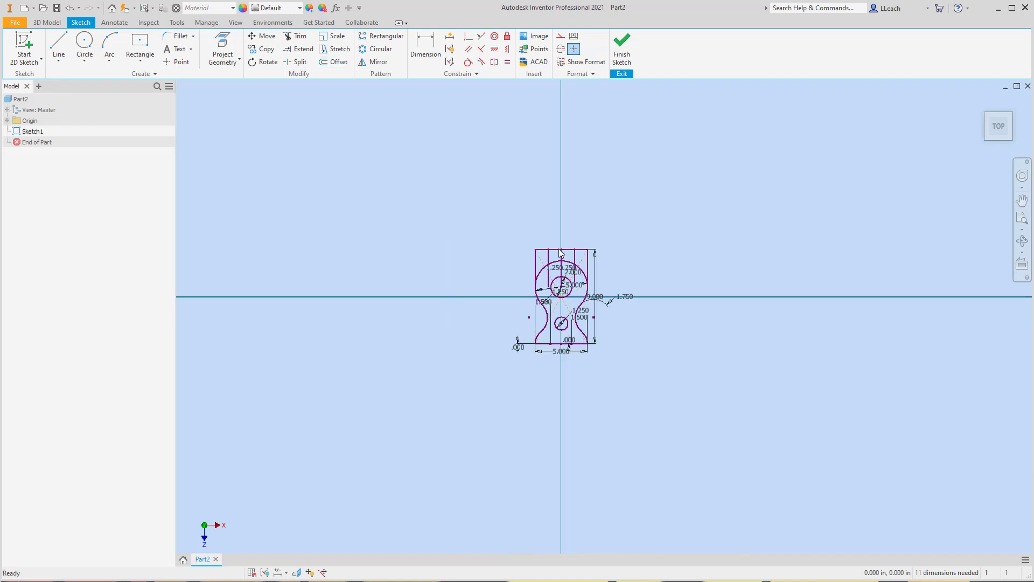
pyautogui.scroll(5, 561, 252)
pyautogui.scroll(4, 529, 288)
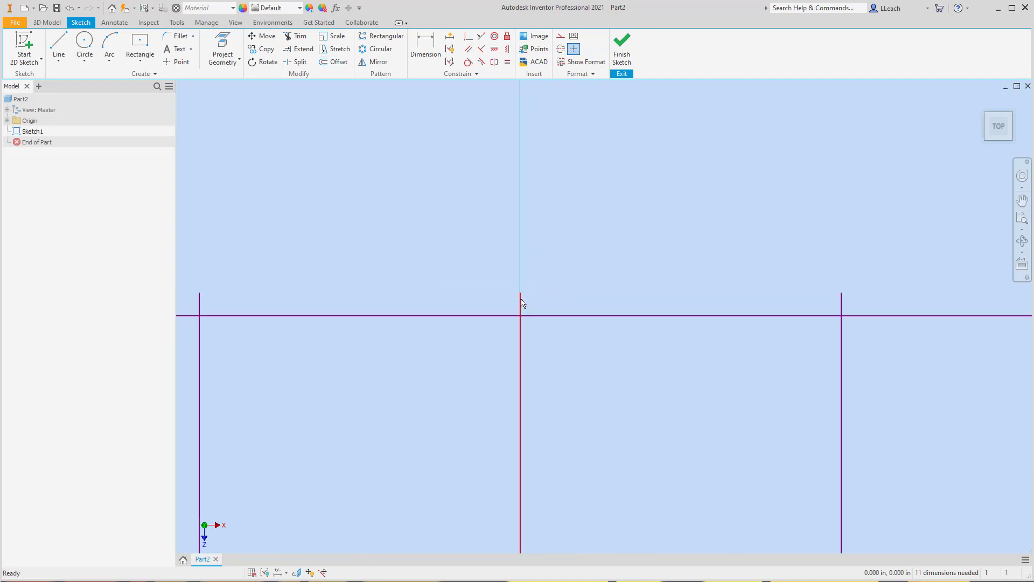
pyautogui.scroll(-4, 527, 303)
pyautogui.moveTo(535, 282); pyautogui.dragTo(574, 165, button='middle')
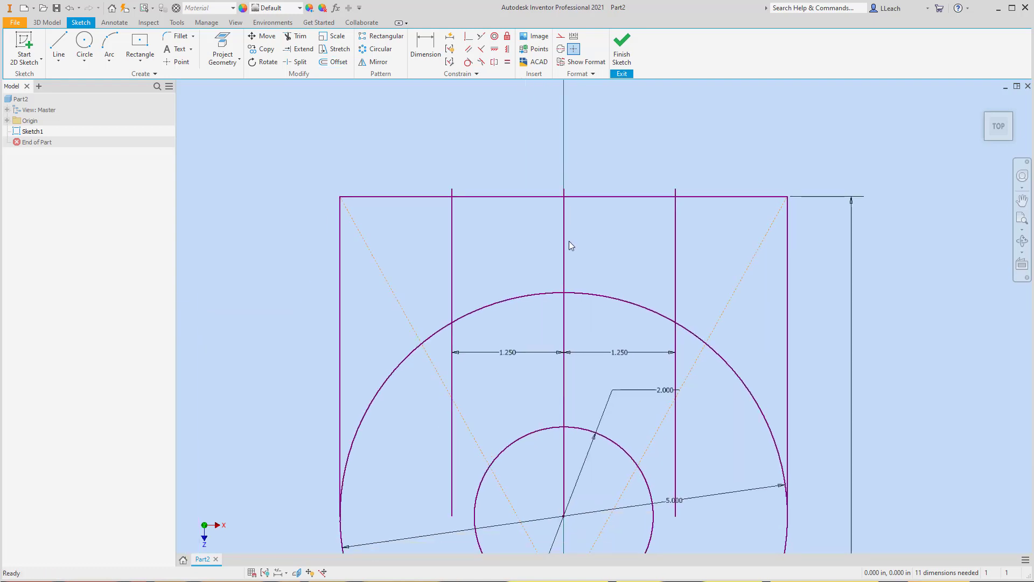
pyautogui.scroll(-3, 568, 241)
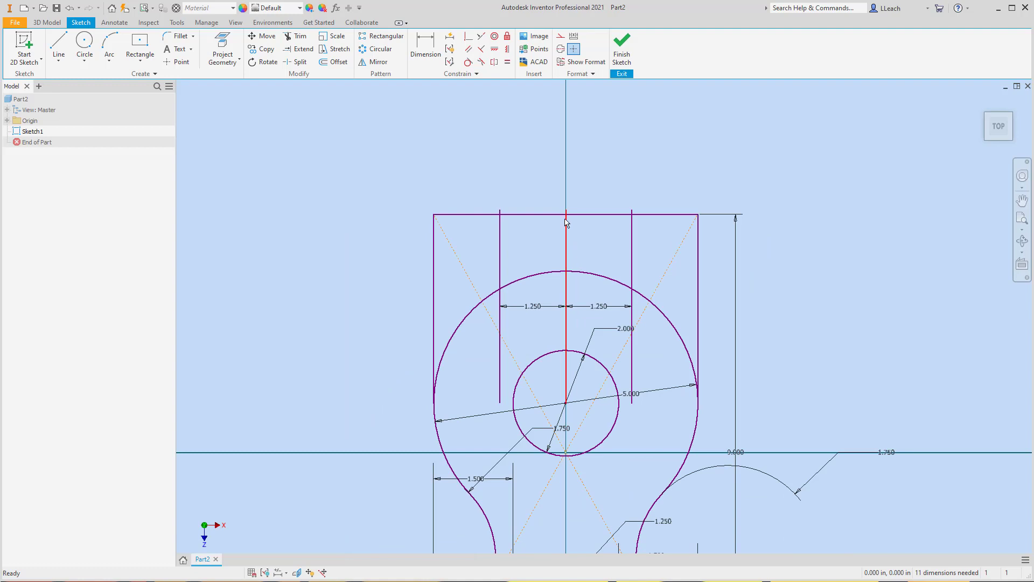
pyautogui.click(299, 38)
pyautogui.click(434, 300)
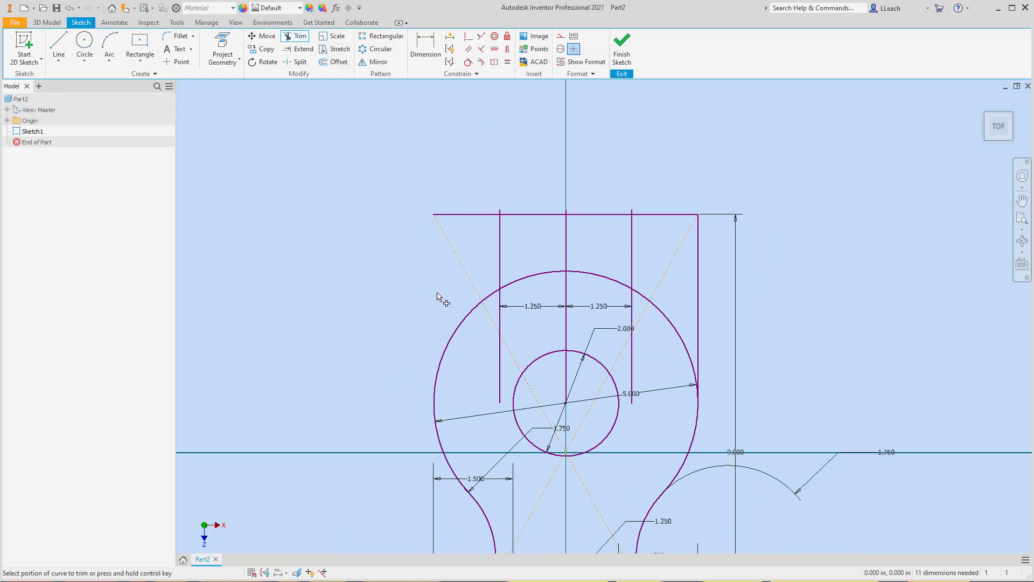
pyautogui.click(476, 218)
pyautogui.click(676, 219)
# - Delete the remaining part of the rectangle's right edge beside the 5 in circle
pyautogui.click(699, 293)
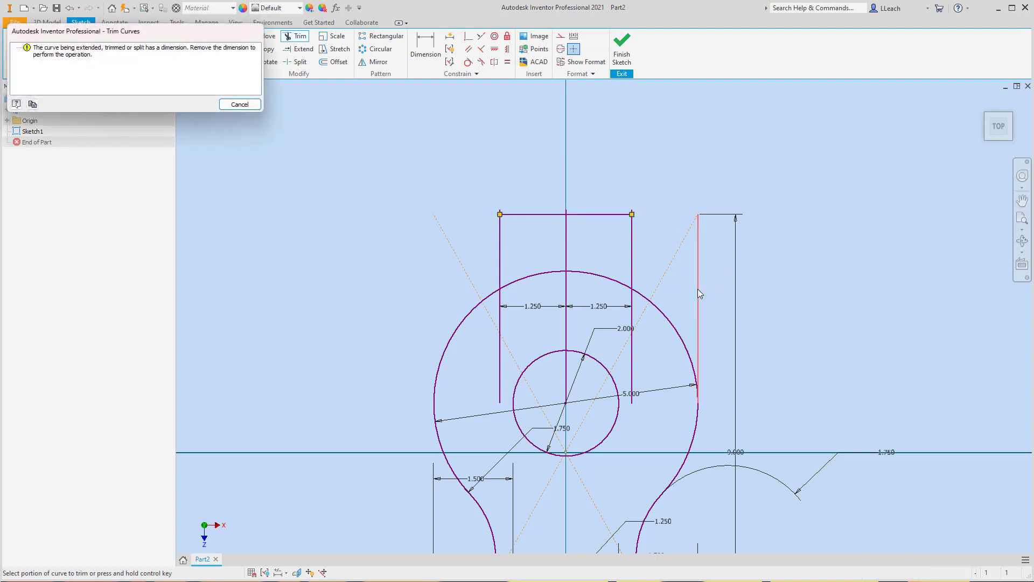
pyautogui.click(237, 104)
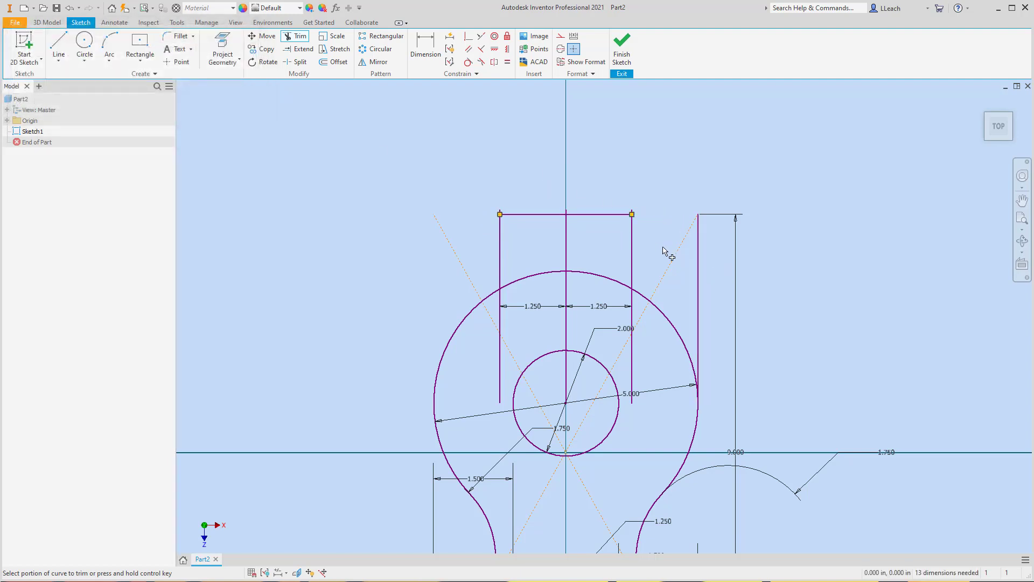
pyautogui.press('Escape')
pyautogui.click(699, 269)
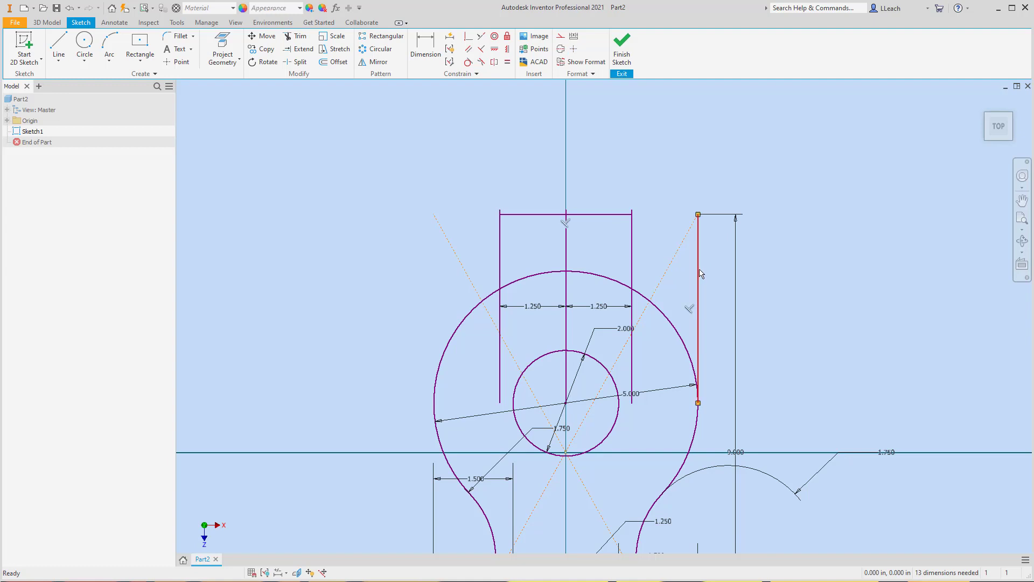
pyautogui.press('Delete')
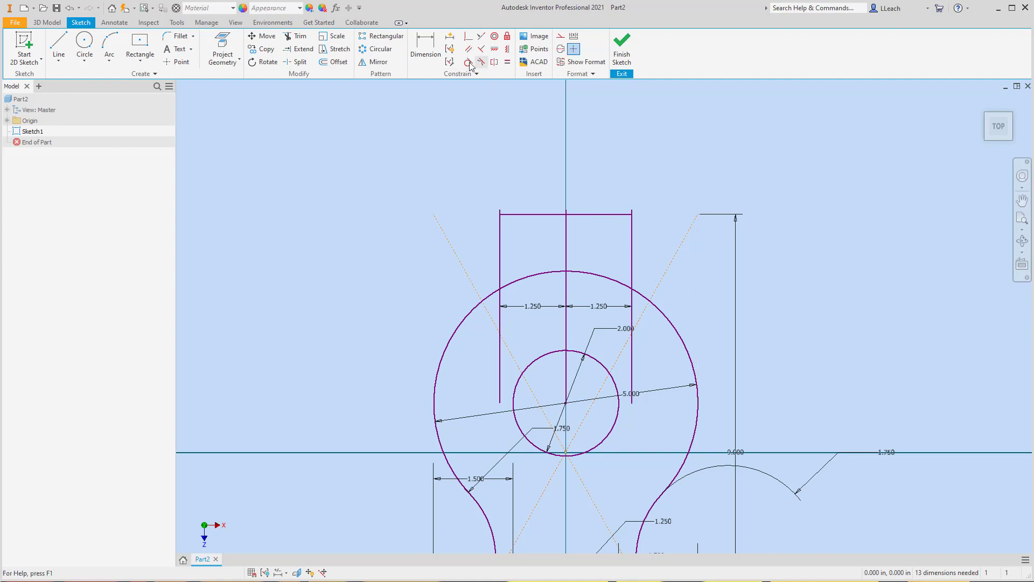
# - Trim the two offset lines' ends above the top edge and delete the vertical center line between them
pyautogui.click(296, 36)
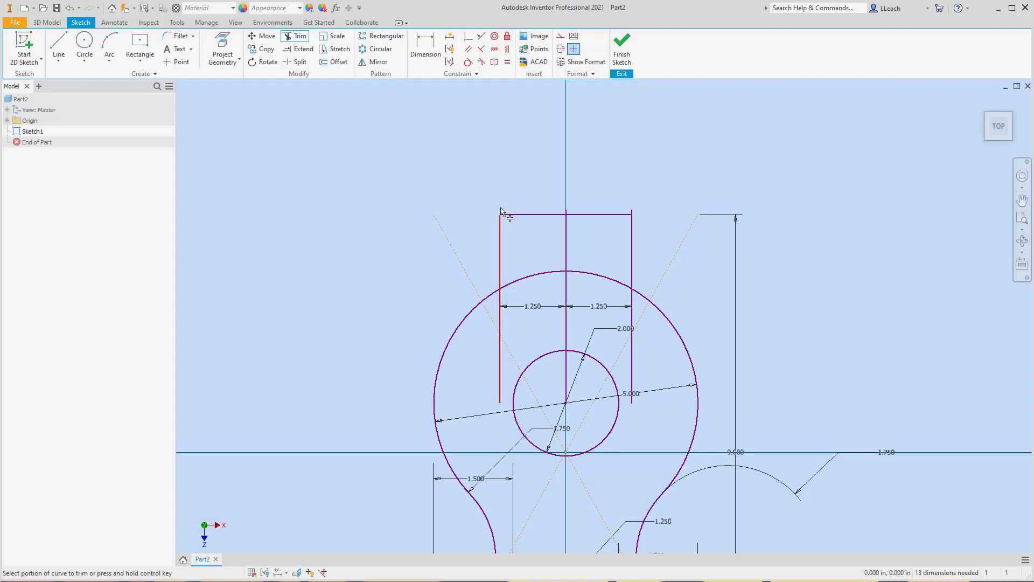
pyautogui.click(632, 212)
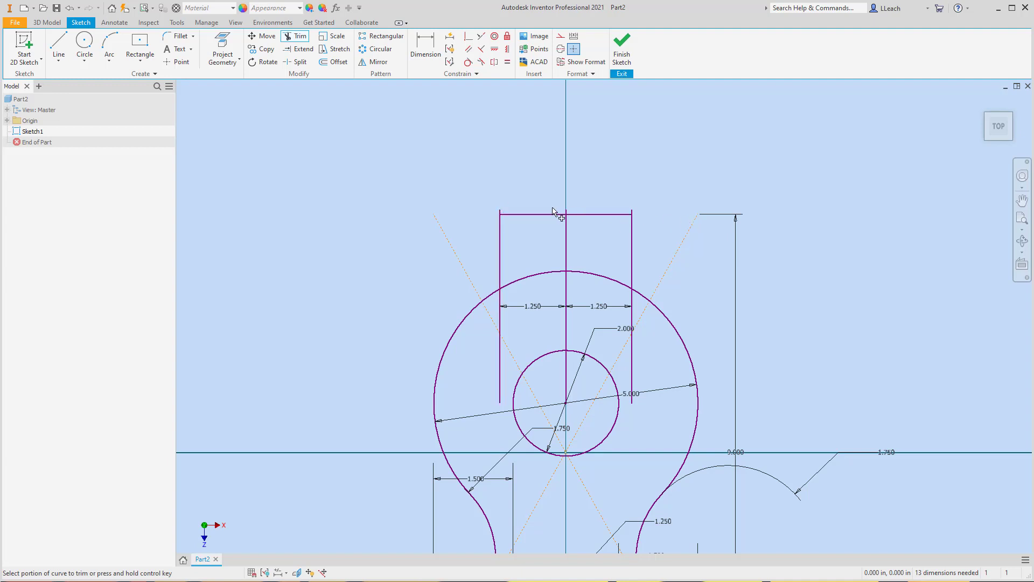
pyautogui.click(501, 212)
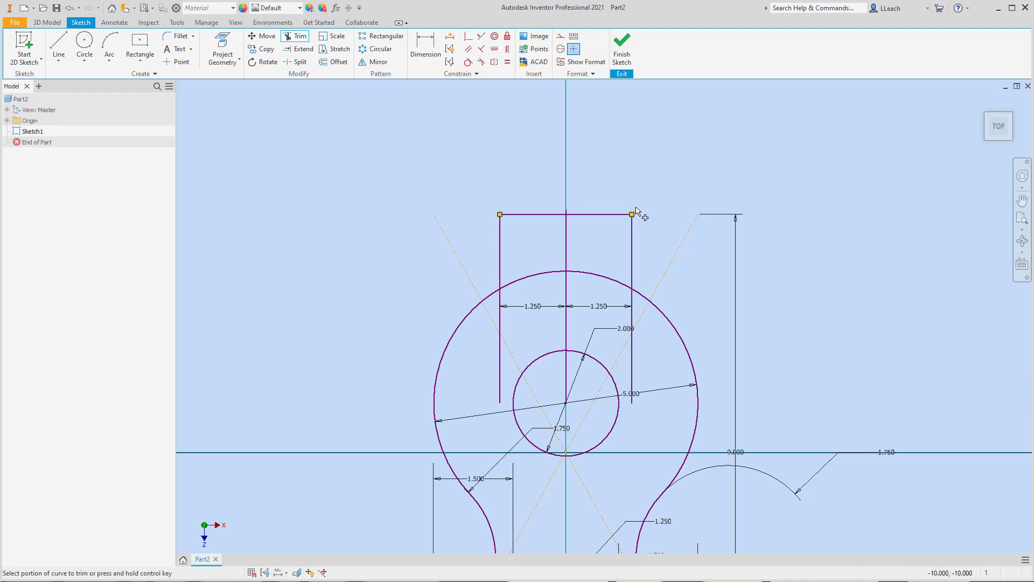
pyautogui.press('Escape')
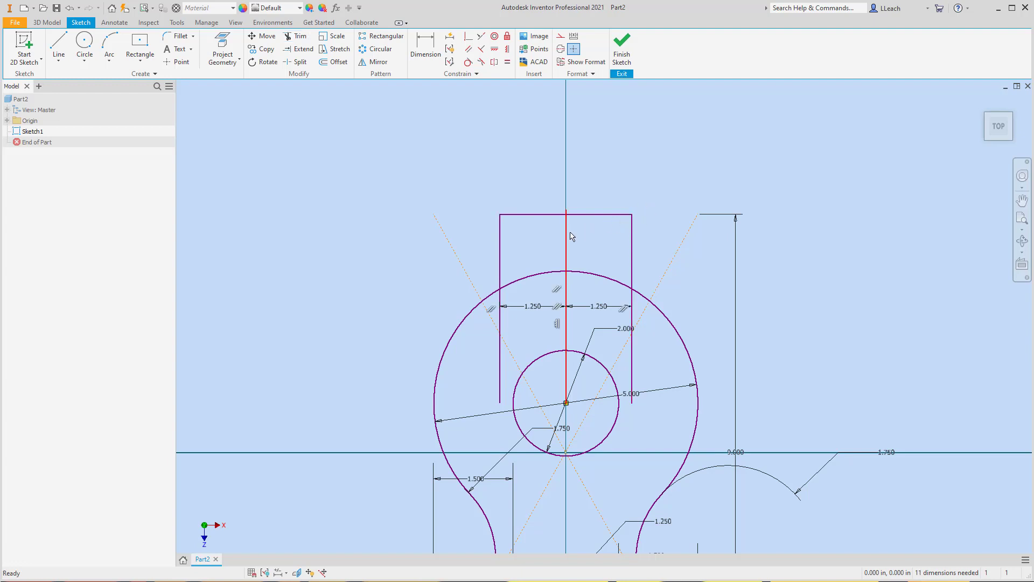
pyautogui.click(570, 232)
pyautogui.press('Delete')
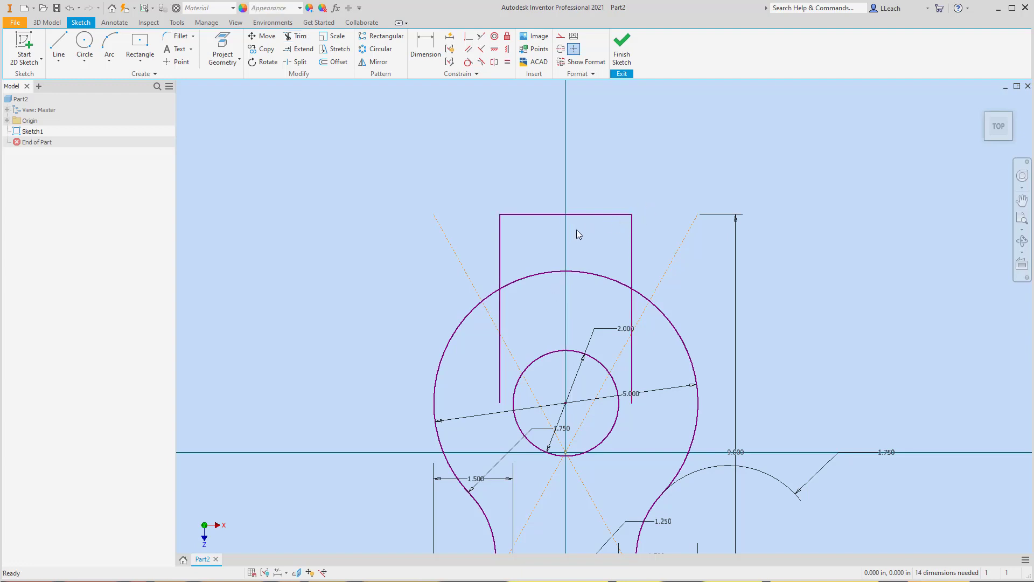
# - Trim both tab lines just inside the 5 in circle and the part of that circle between them
pyautogui.click(310, 40)
pyautogui.click(507, 311)
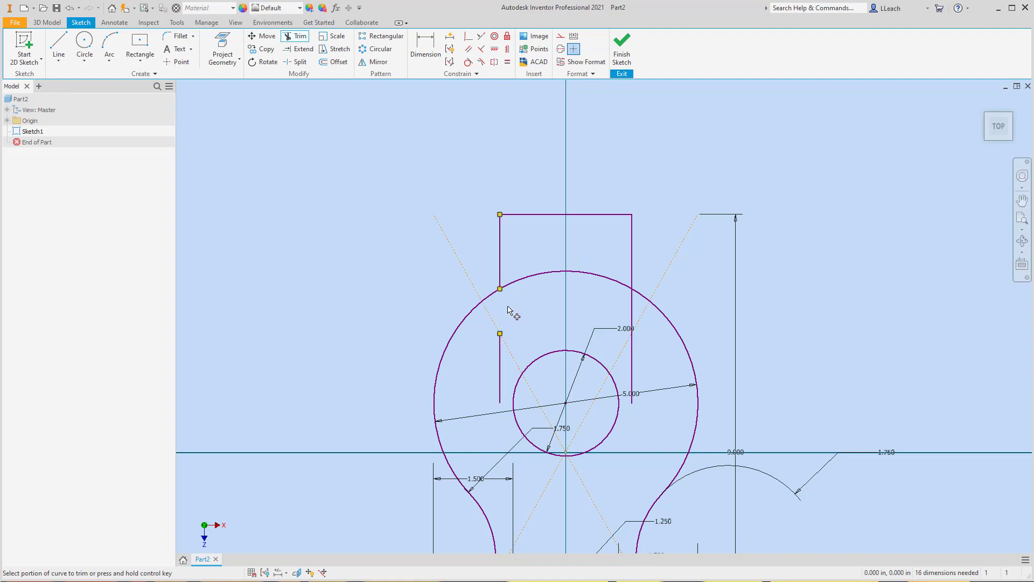
pyautogui.click(631, 308)
pyautogui.click(618, 283)
pyautogui.press('Escape')
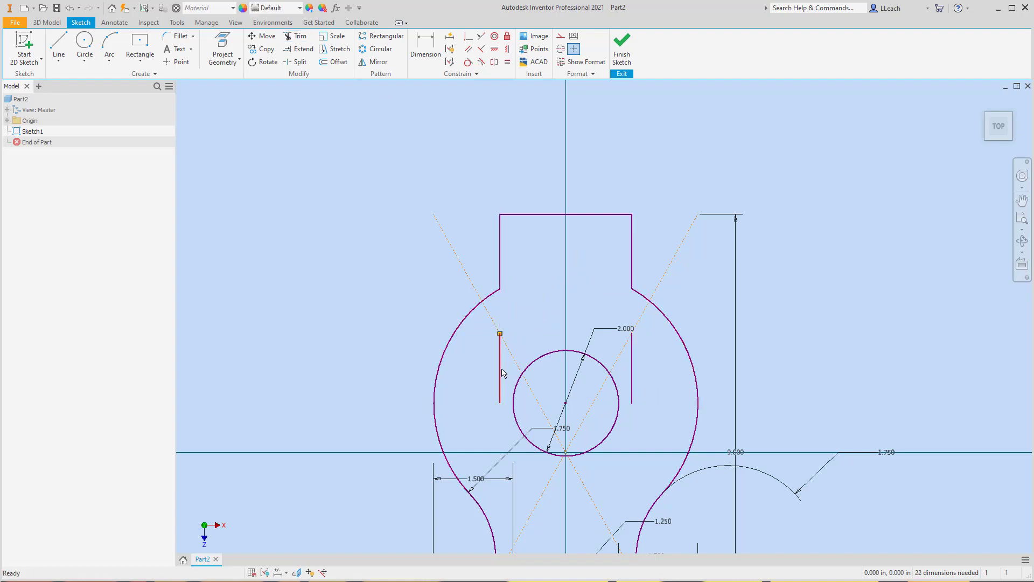
# - Delete the two leftover tab line pieces on either side of the 2 in circle
pyautogui.click(501, 372)
pyautogui.press('Delete')
pyautogui.click(632, 374)
pyautogui.press('Delete')
pyautogui.scroll(-2, 661, 299)
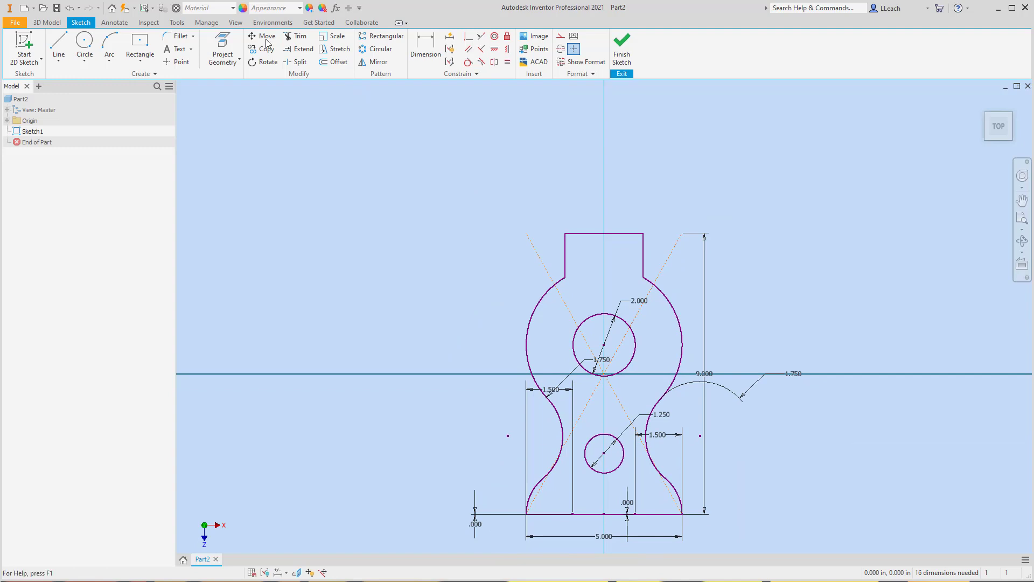
# - Fillet both corners where the tab sides meet the large arcs with a 0.5 in radius
pyautogui.click(177, 36)
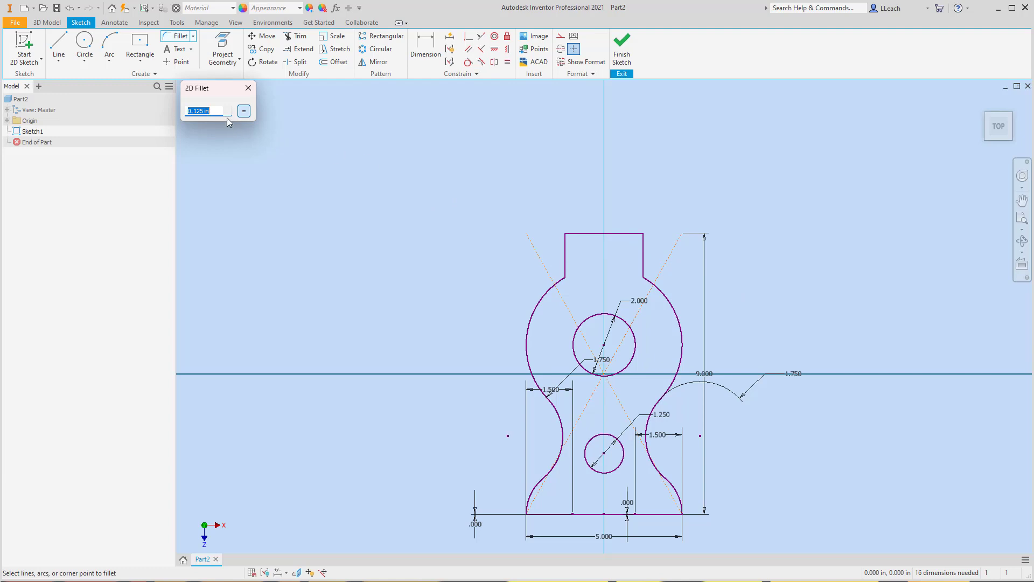
pyautogui.write('.5')
pyautogui.click(550, 289)
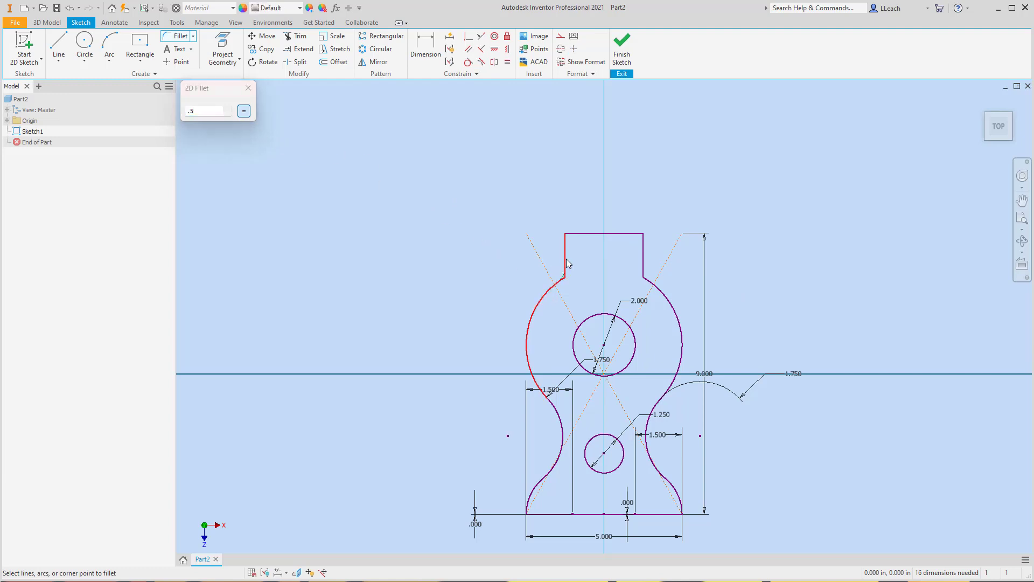
pyautogui.click(565, 261)
pyautogui.click(644, 252)
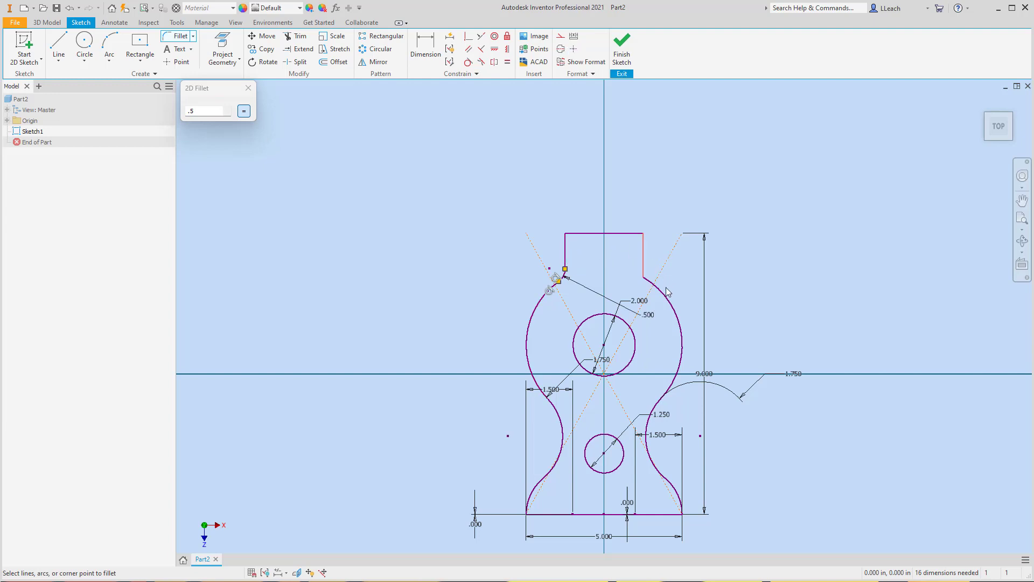
pyautogui.click(664, 294)
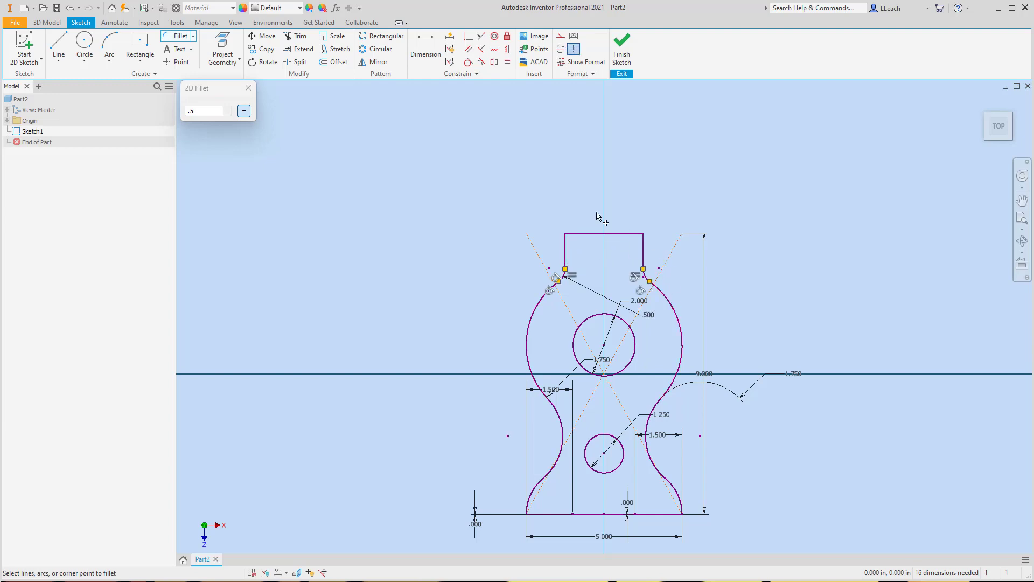
pyautogui.click(248, 88)
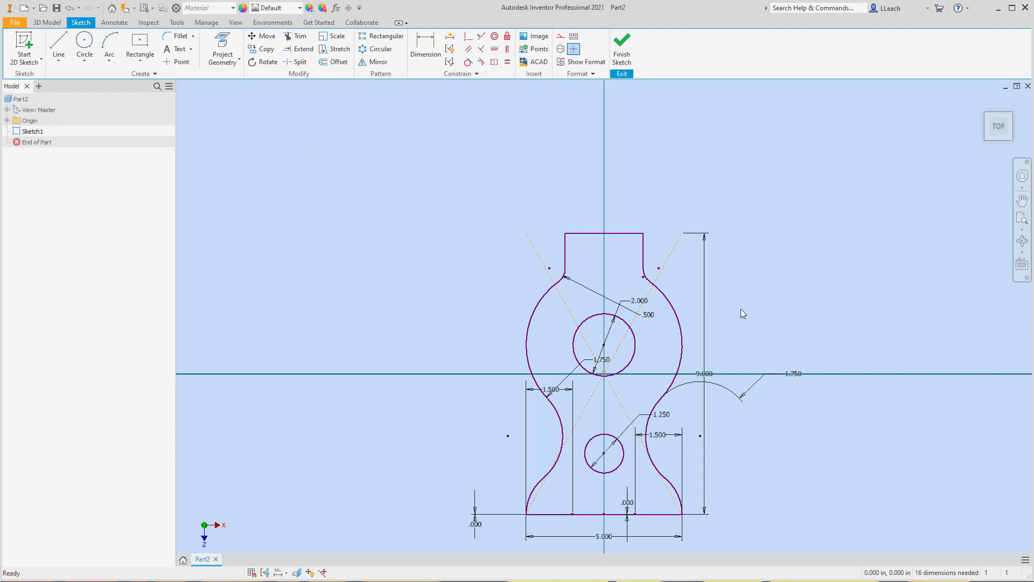
pyautogui.moveTo(744, 330); pyautogui.dragTo(746, 296, button='middle')
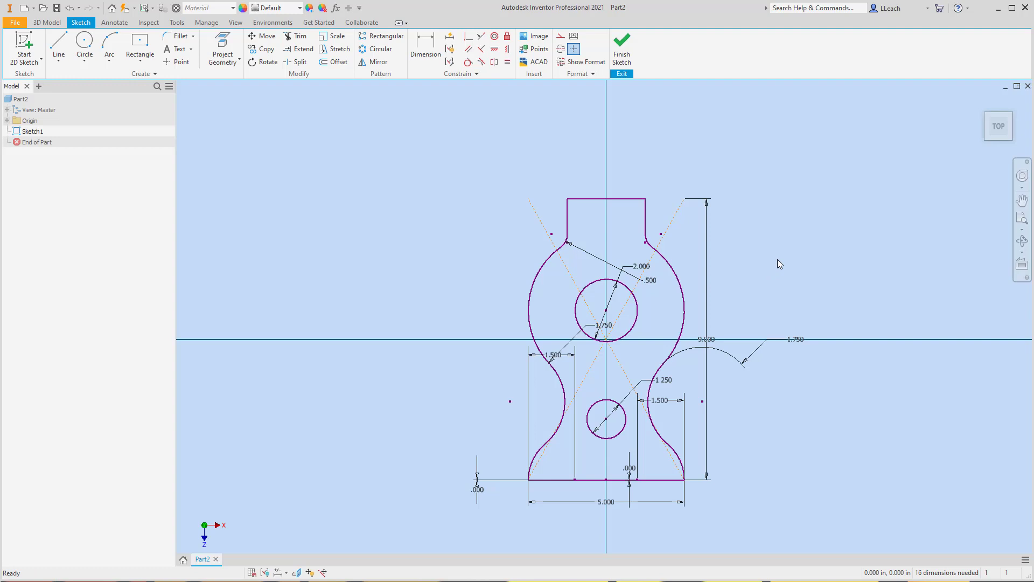
pyautogui.scroll(-5, 642, 300)
pyautogui.scroll(4, 641, 300)
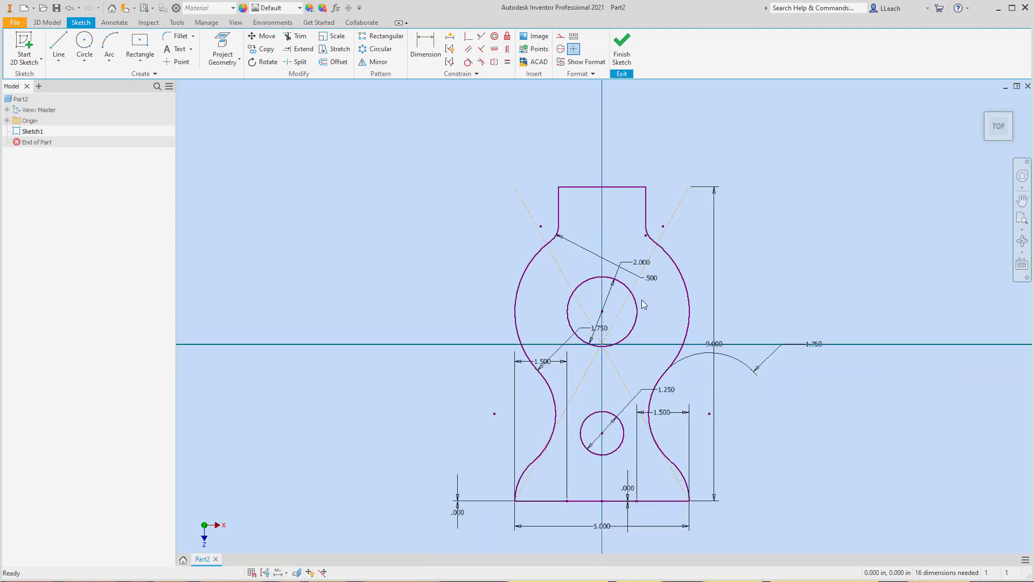
pyautogui.scroll(-1, 641, 299)
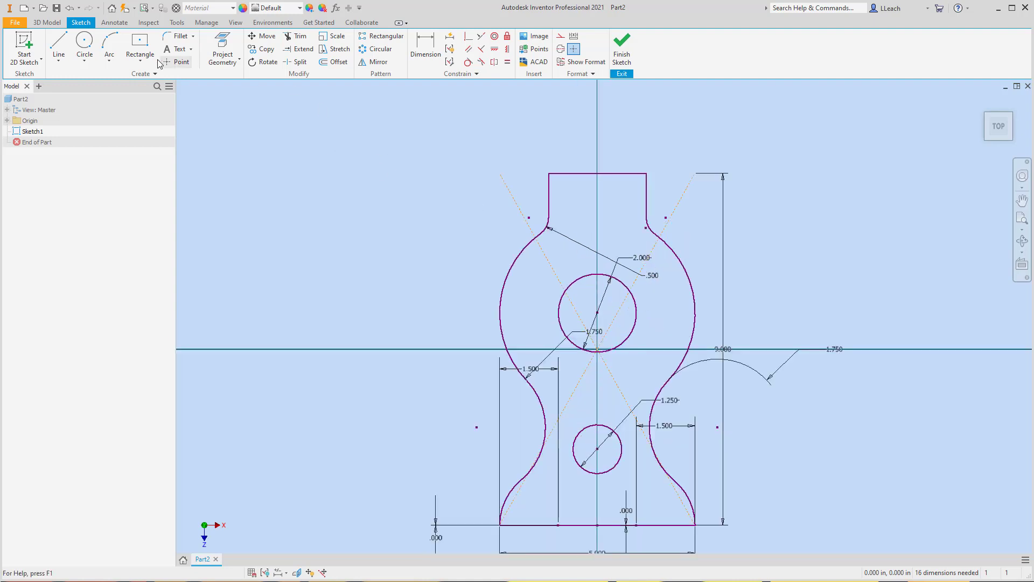
pyautogui.click(60, 62)
pyautogui.click(75, 79)
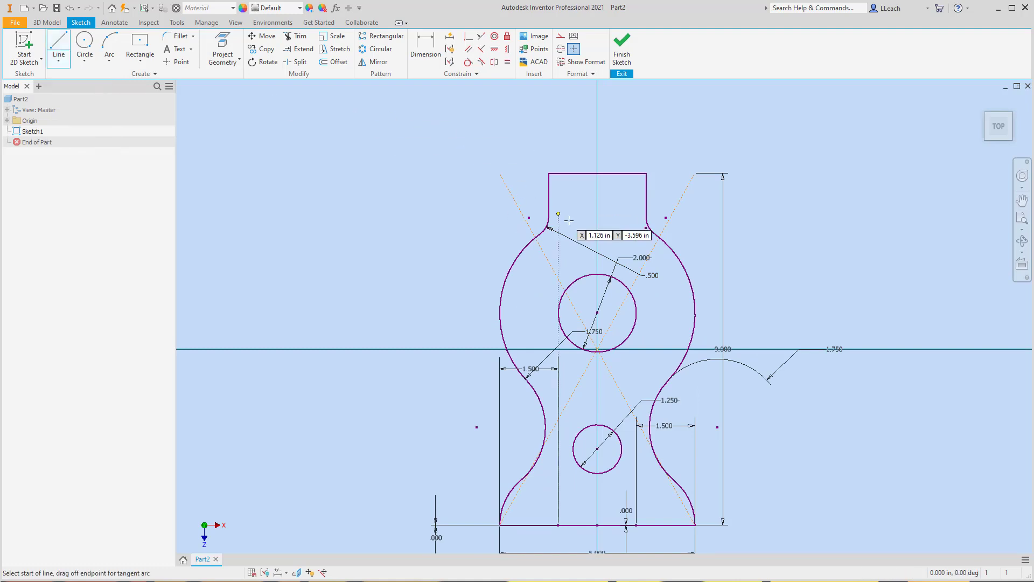
pyautogui.click(597, 312)
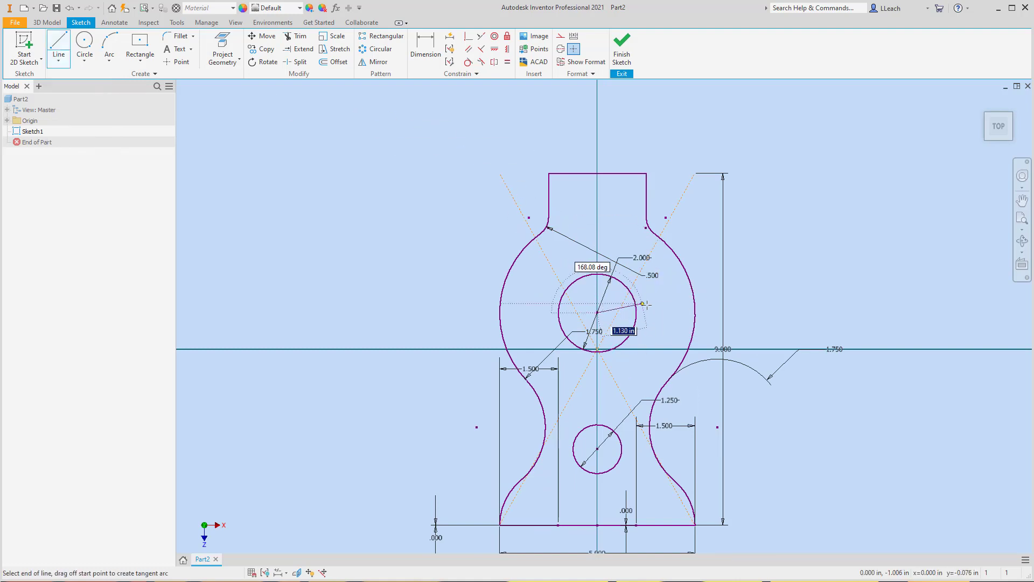
pyautogui.click(708, 309)
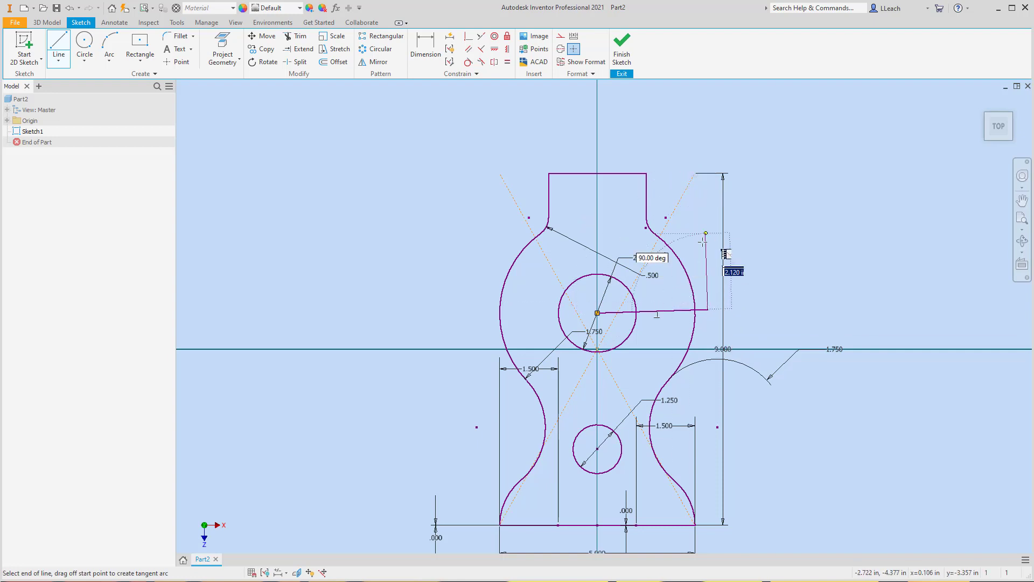
pyautogui.press('Escape')
pyautogui.press('Escape')
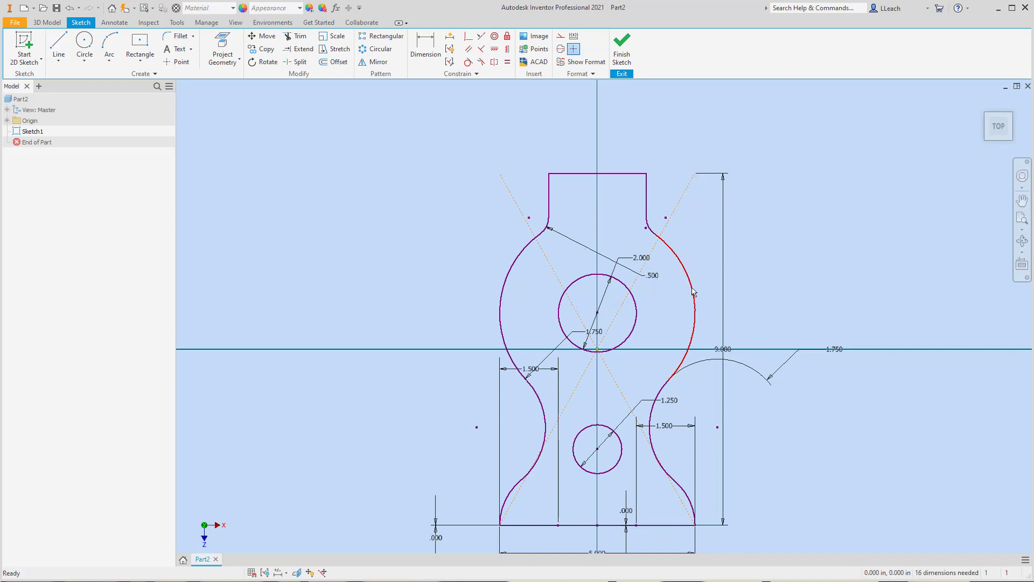
# - Draw a horizontal line from the 2 in circle's center to just past the outline's right arc
pyautogui.click(58, 61)
pyautogui.click(73, 76)
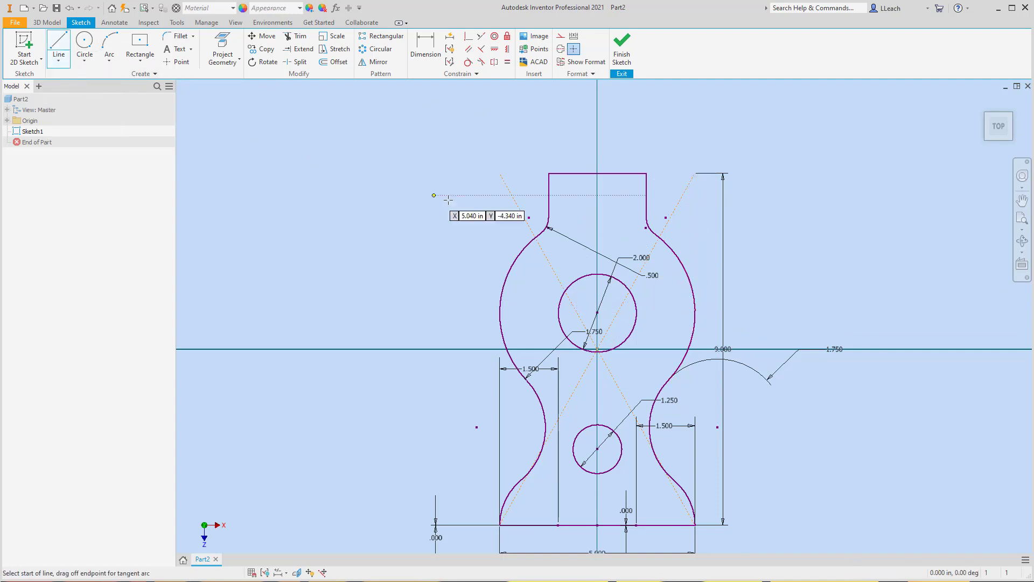
pyautogui.click(597, 312)
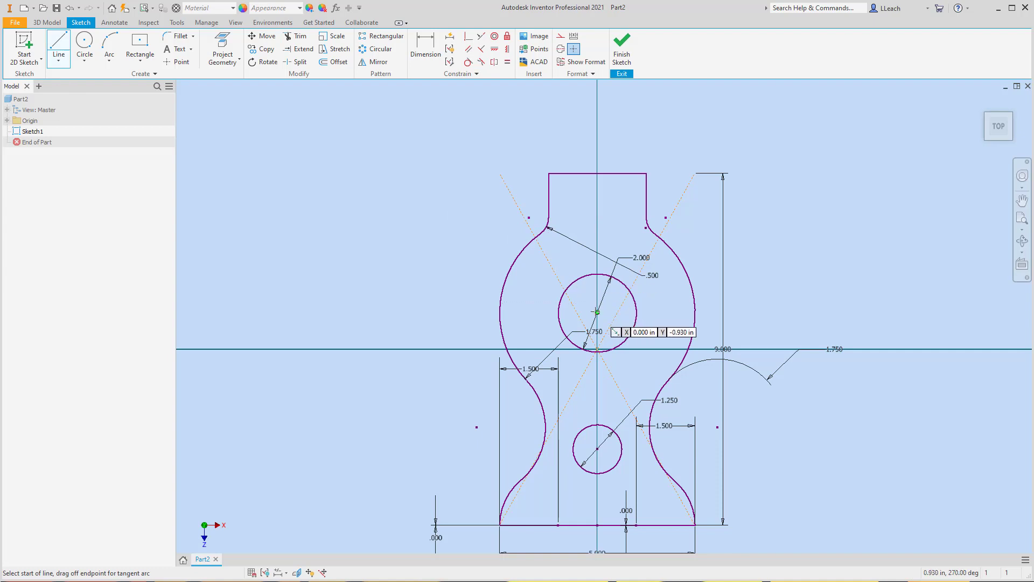
pyautogui.click(704, 312)
pyautogui.press('Escape')
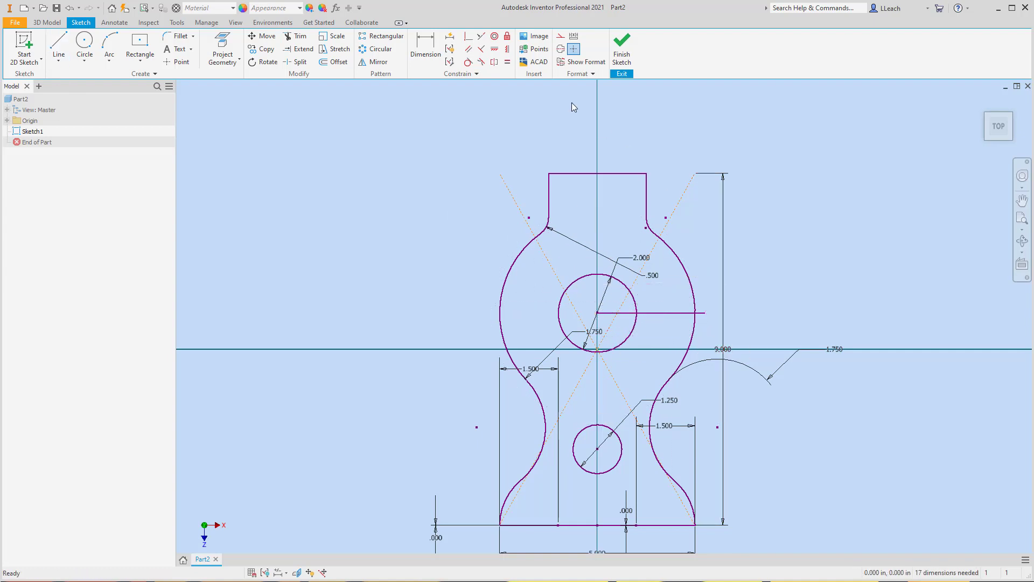
# - Offset the horizontal line 0.25 in above and 0.25 in below to form the slot sides
pyautogui.click(334, 64)
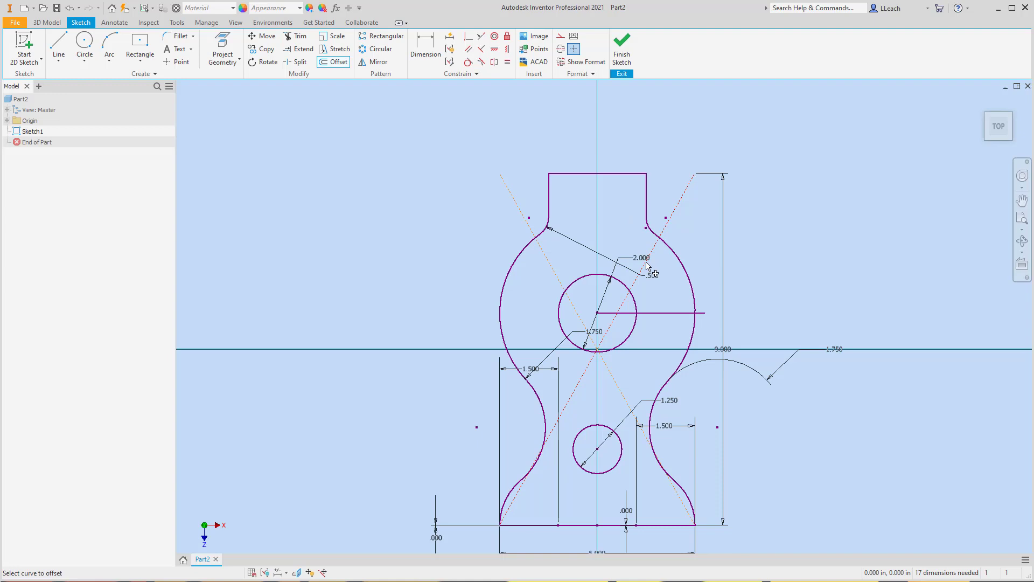
pyautogui.click(662, 313)
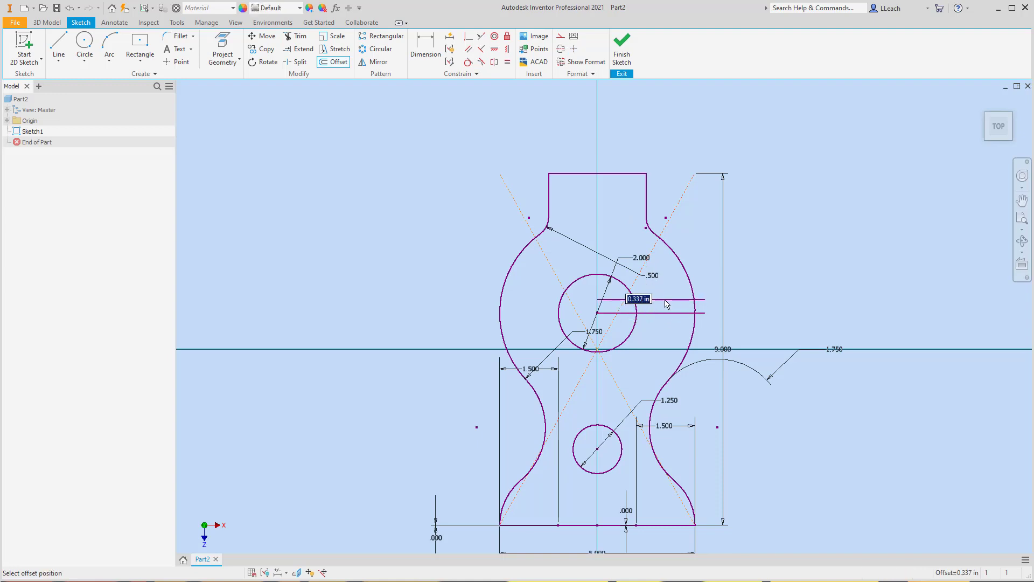
pyautogui.write('.25')
pyautogui.press('Return')
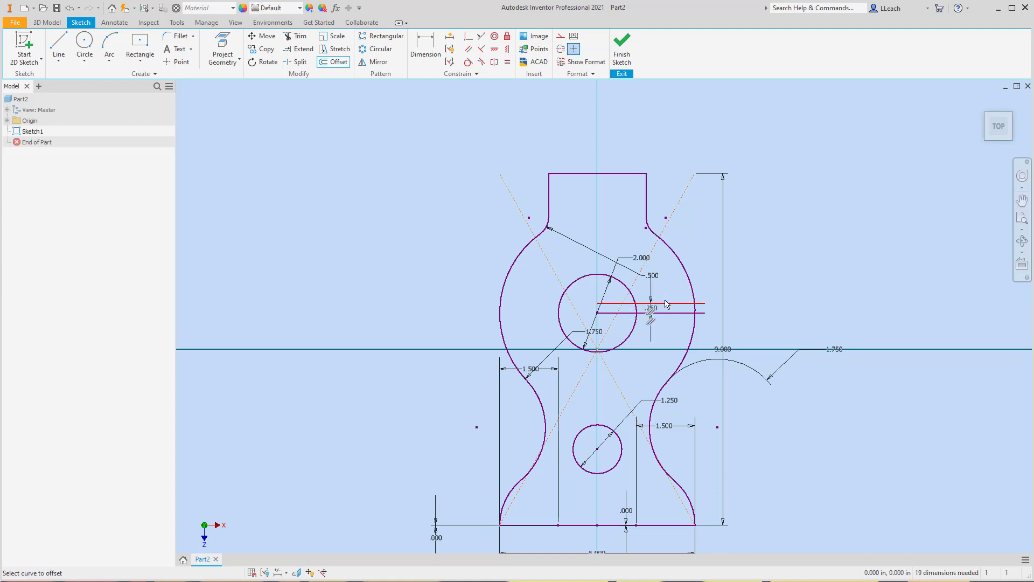
pyautogui.click(667, 304)
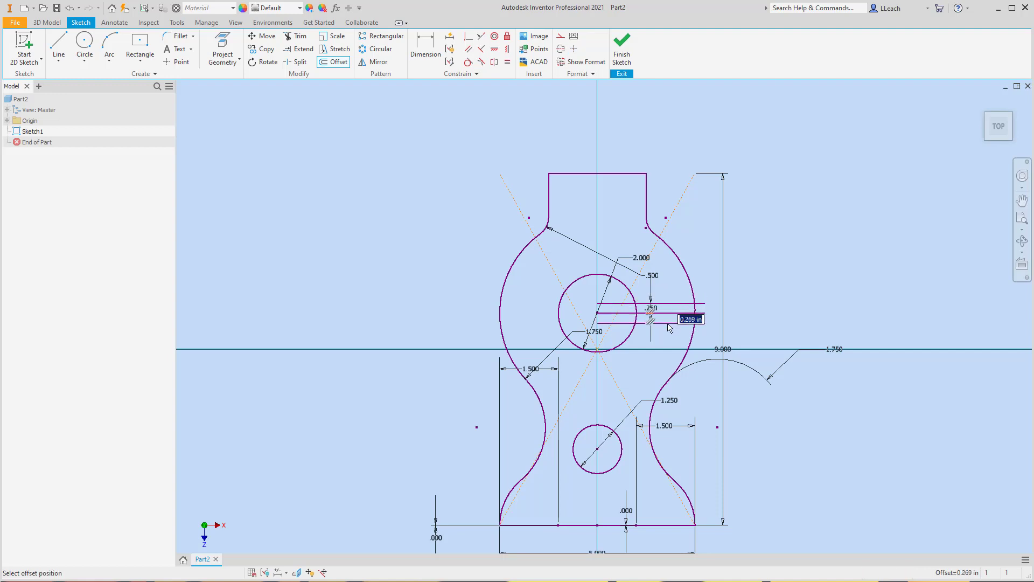
pyautogui.write('.25')
pyautogui.press('Return')
pyautogui.scroll(5, 682, 310)
pyautogui.press('Escape')
# - Delete the middle horizontal line between the two slot lines
pyautogui.scroll(-8, 678, 311)
pyautogui.click(668, 320)
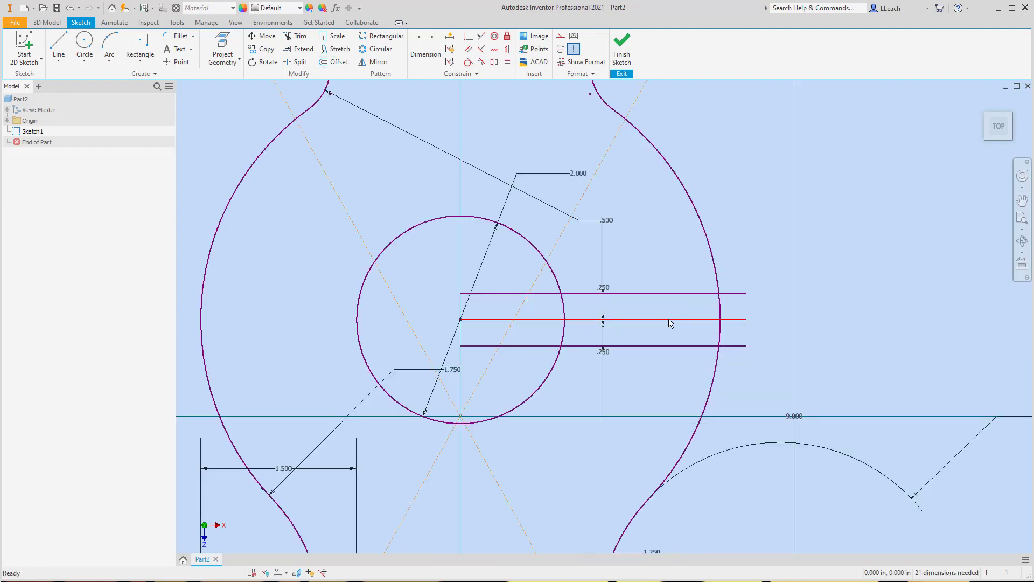
pyautogui.press('Delete')
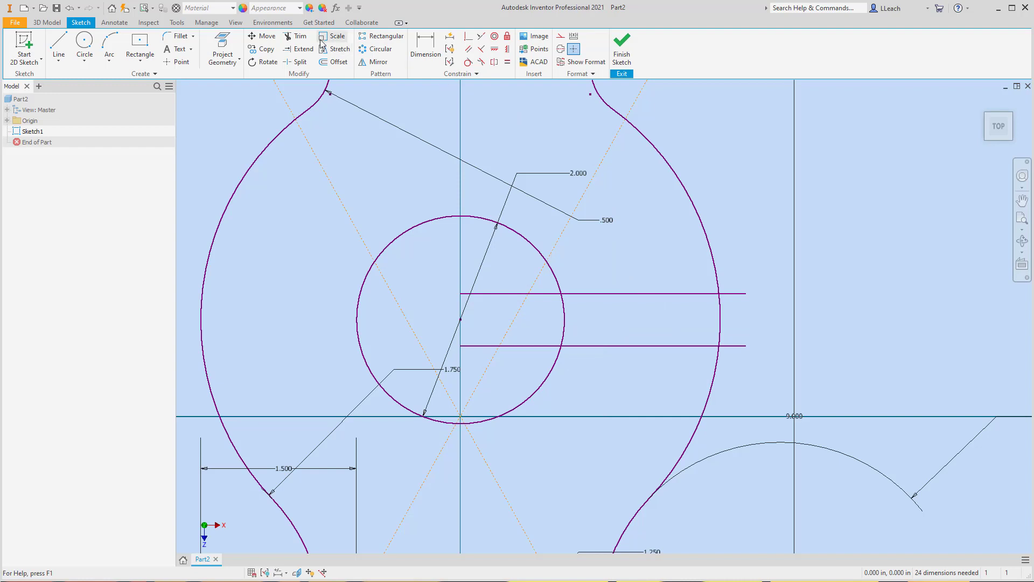
# - Trim the slot lines beyond the outer arc and inside the 2 in circle, plus the arc and circle segments between them
pyautogui.click(298, 37)
pyautogui.click(732, 294)
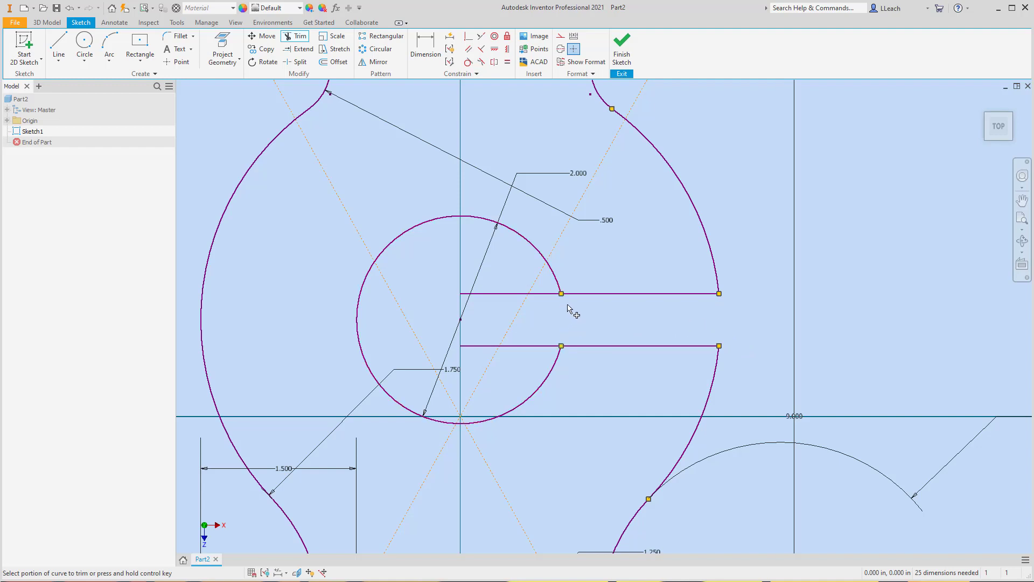
pyautogui.click(565, 309)
pyautogui.click(545, 293)
pyautogui.click(541, 345)
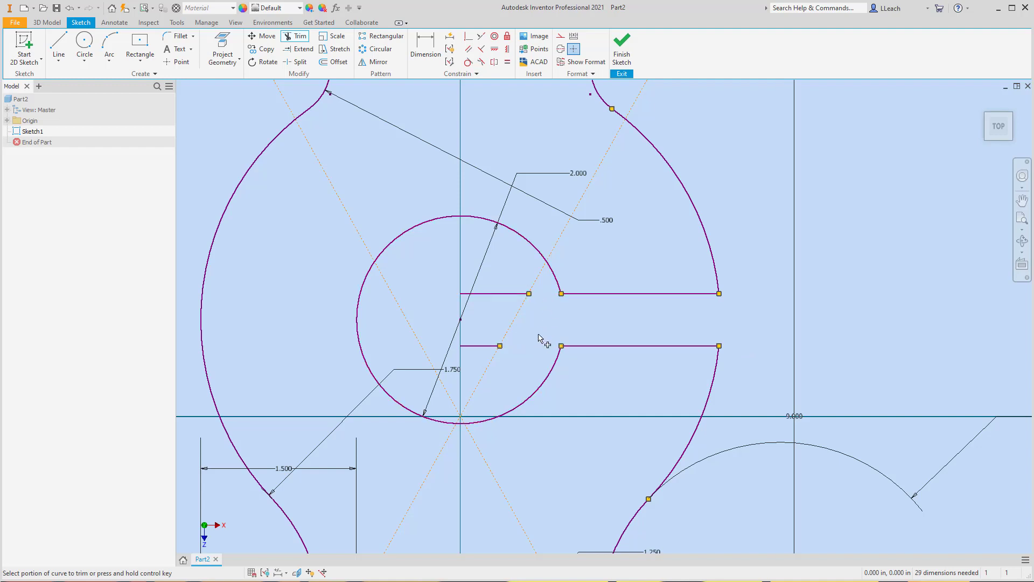
# - Delete the two leftover slot line pieces inside the 2 in circle and finish the sketch
pyautogui.click(507, 294)
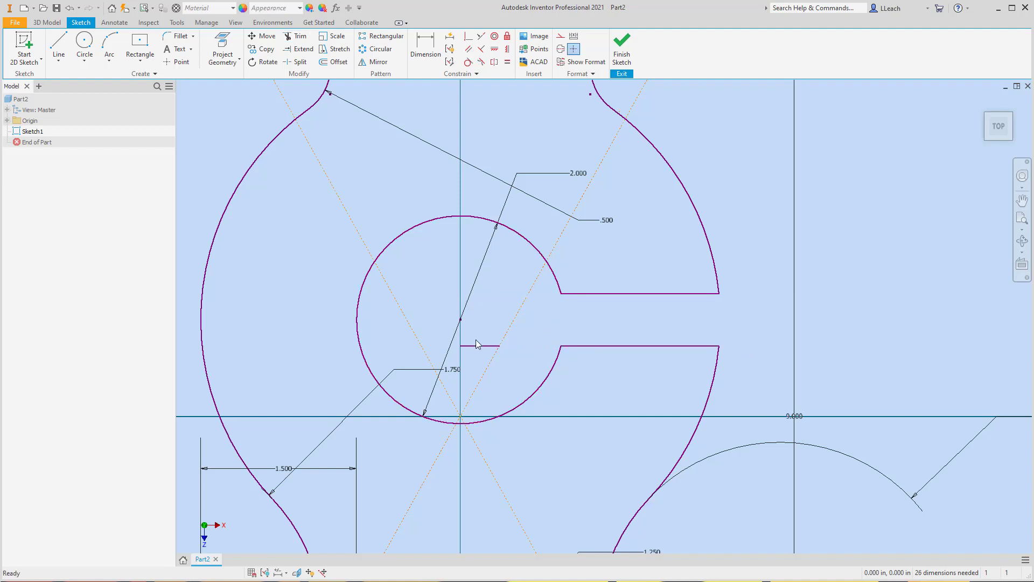
pyautogui.click(476, 351)
pyautogui.scroll(-5, 606, 279)
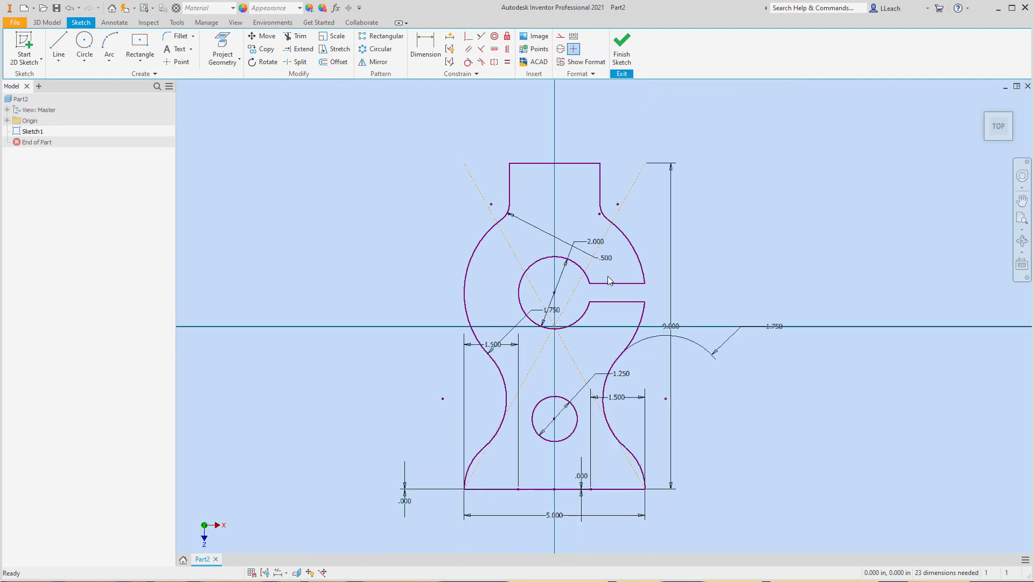
pyautogui.moveTo(640, 263); pyautogui.dragTo(668, 251, button='middle')
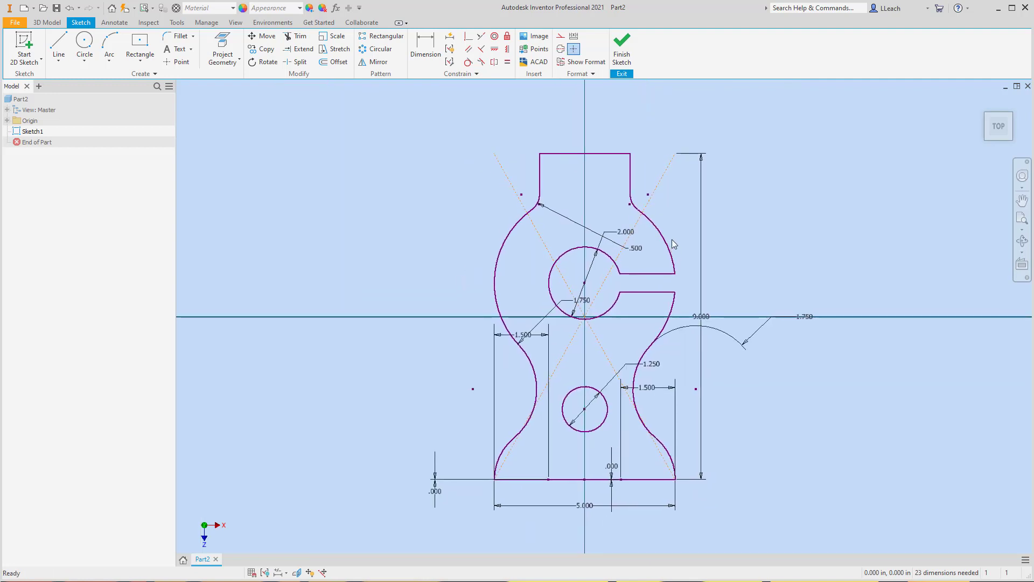
pyautogui.click(623, 58)
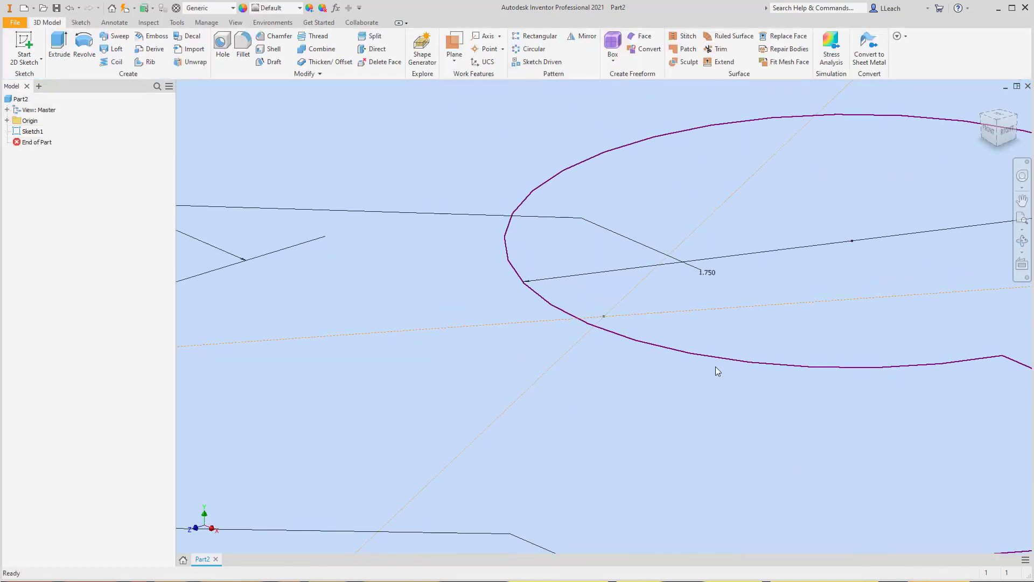
# - Extrude the plate profile 0.75 in downward from the sketch plane, in the flipped direction
pyautogui.scroll(-4, 691, 361)
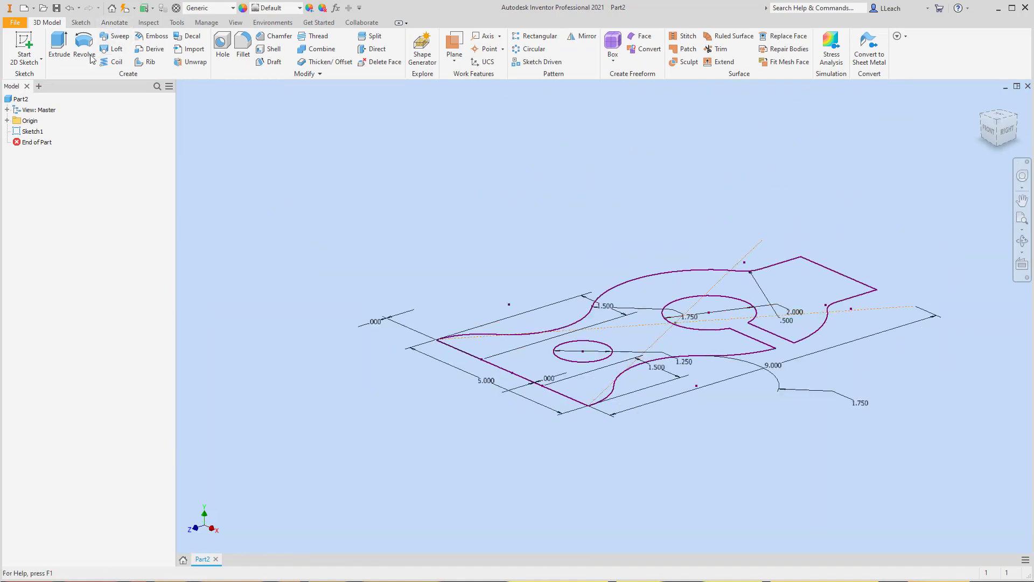
pyautogui.click(59, 48)
pyautogui.click(666, 296)
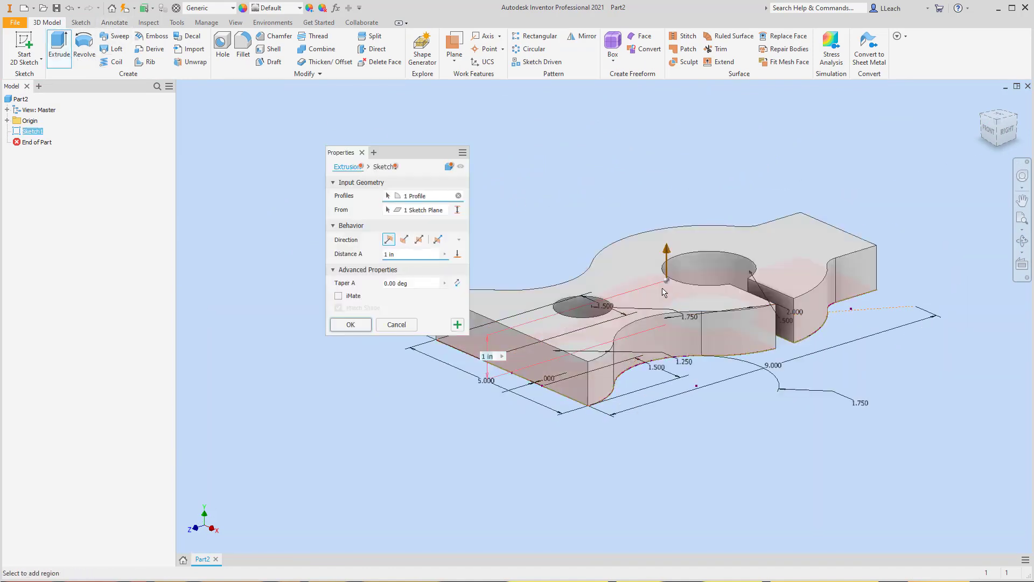
pyautogui.click(404, 240)
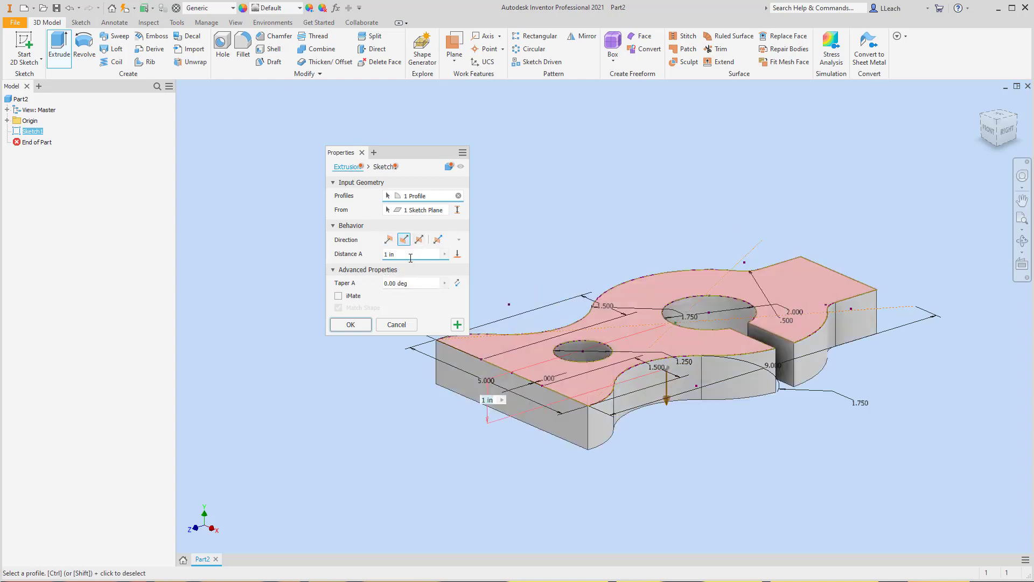
pyautogui.click(410, 258)
pyautogui.write('.75')
pyautogui.click(359, 327)
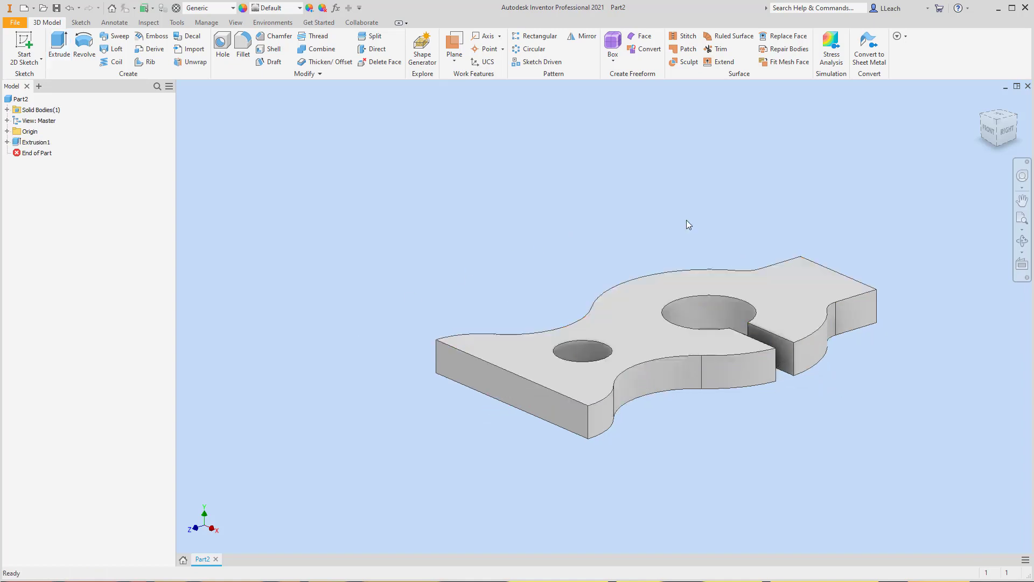
# - Start a 2D sketch on the end face of the plate's rectangular tab and project the face's upper edge
pyautogui.click(27, 64)
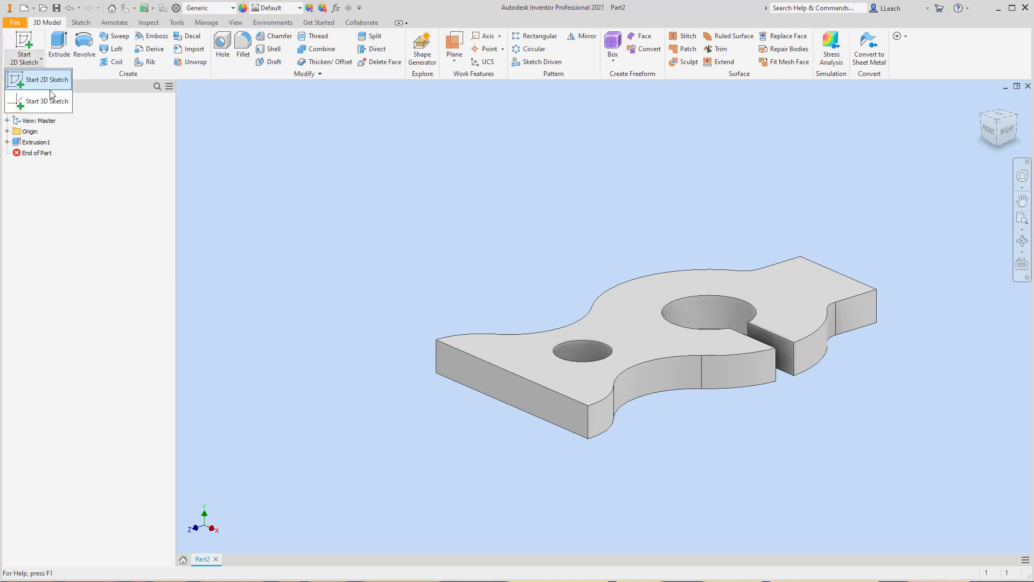
pyautogui.click(49, 84)
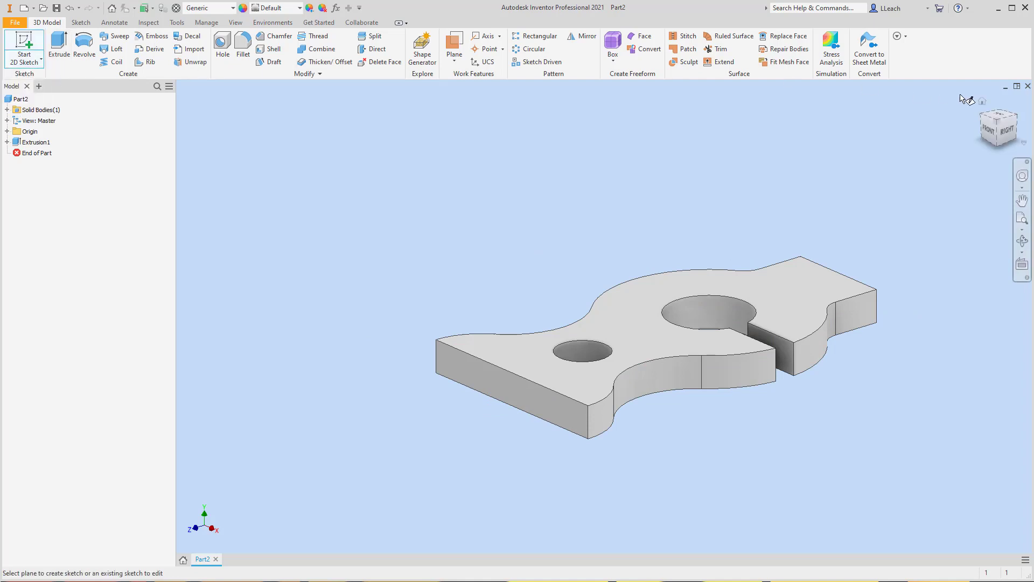
pyautogui.click(1018, 119)
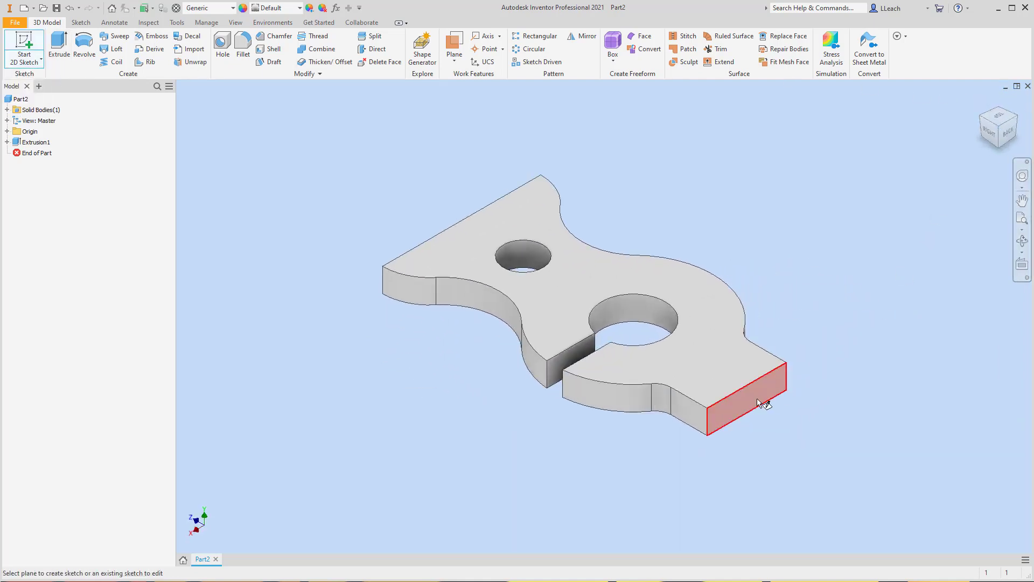
pyautogui.click(764, 381)
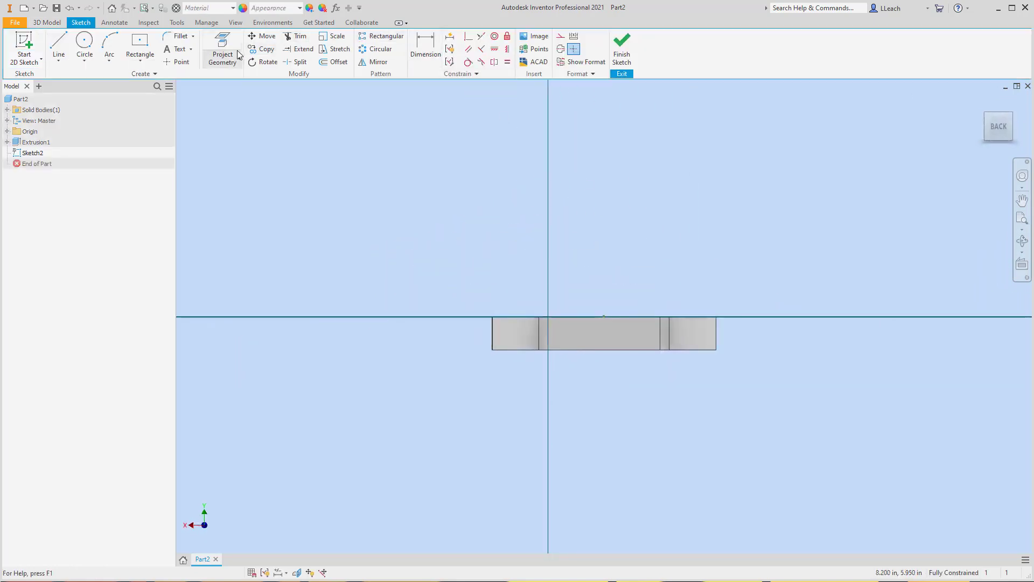
pyautogui.click(228, 46)
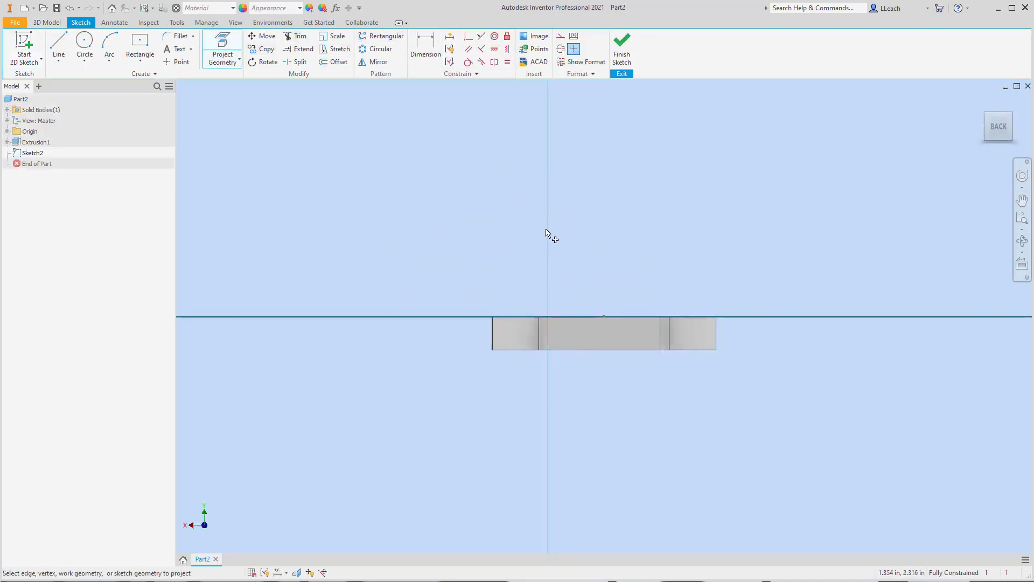
pyautogui.click(588, 318)
pyautogui.moveTo(635, 249); pyautogui.dragTo(609, 284, button='middle')
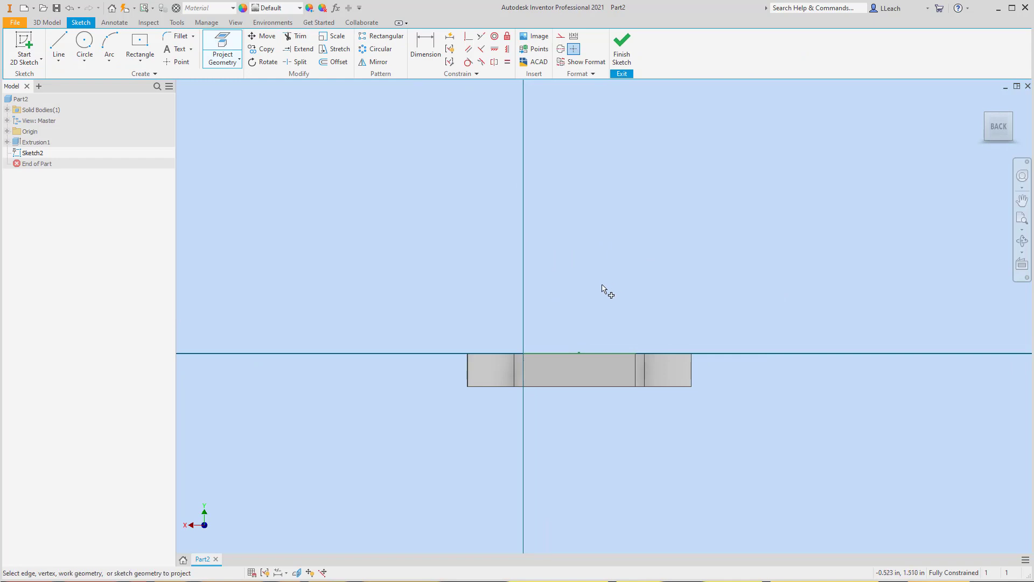
pyautogui.click(64, 63)
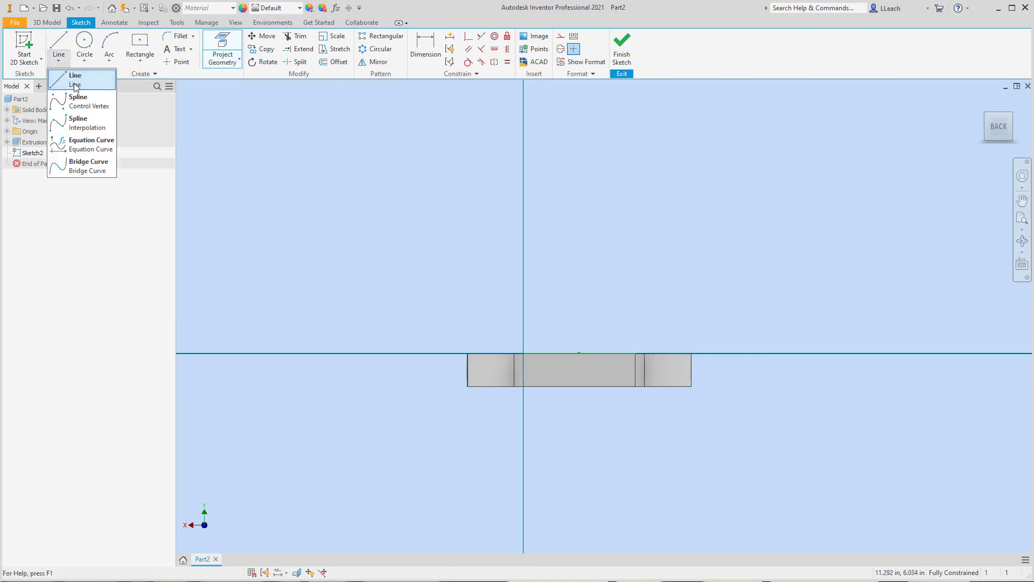
pyautogui.click(74, 83)
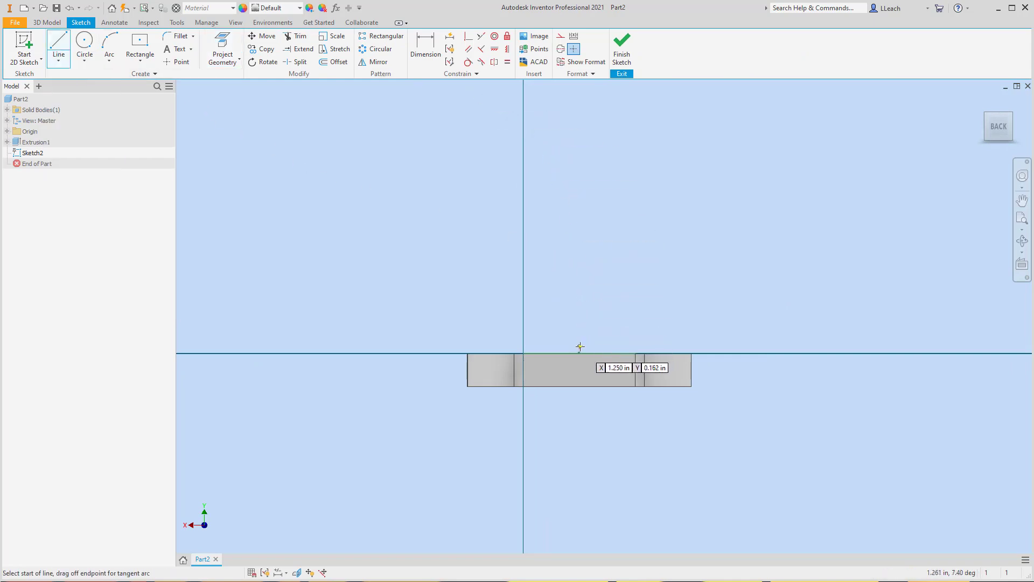
pyautogui.click(579, 353)
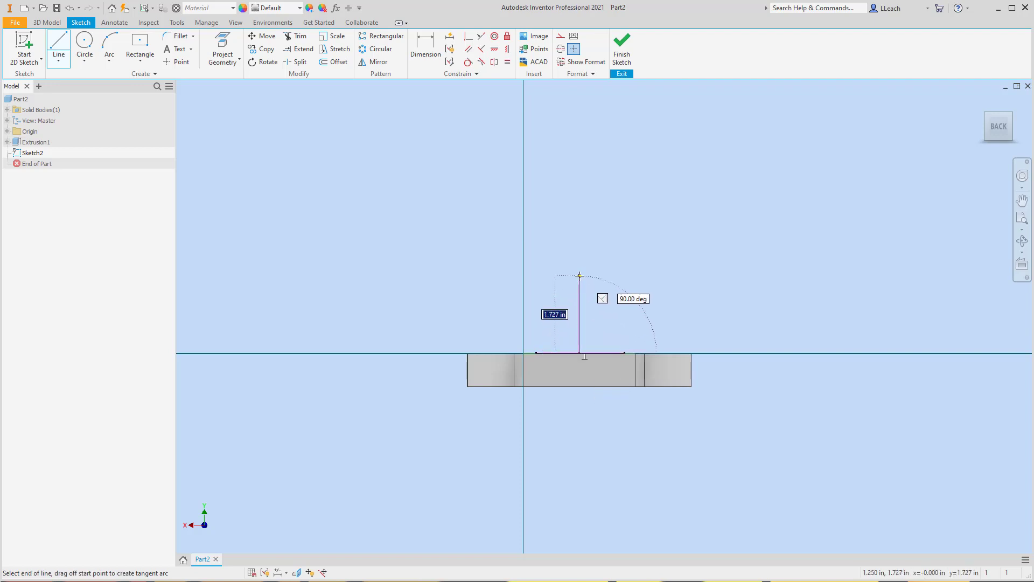
pyautogui.write('1.5')
pyautogui.press('Return')
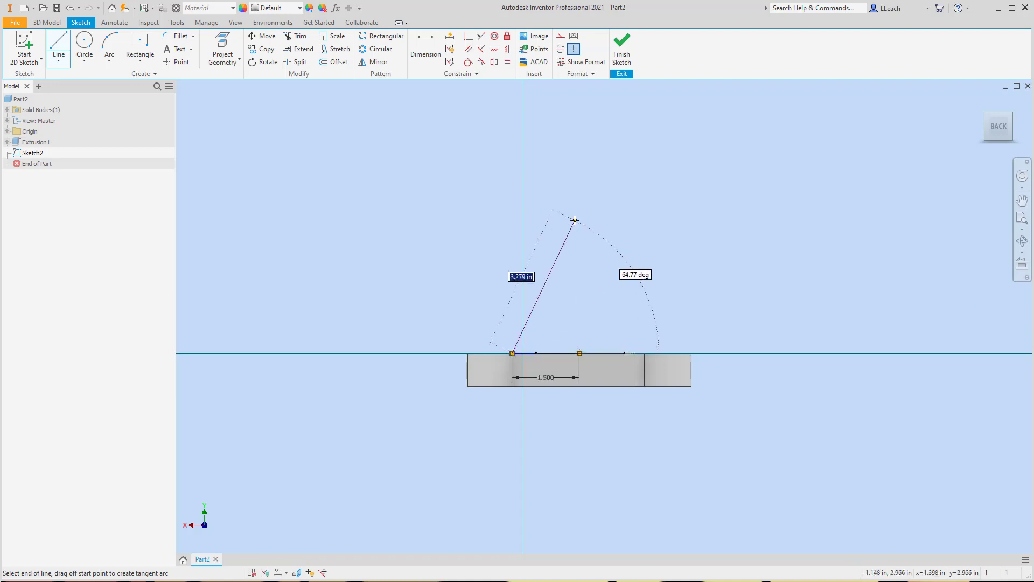
pyautogui.write('u')
pyautogui.press('Escape')
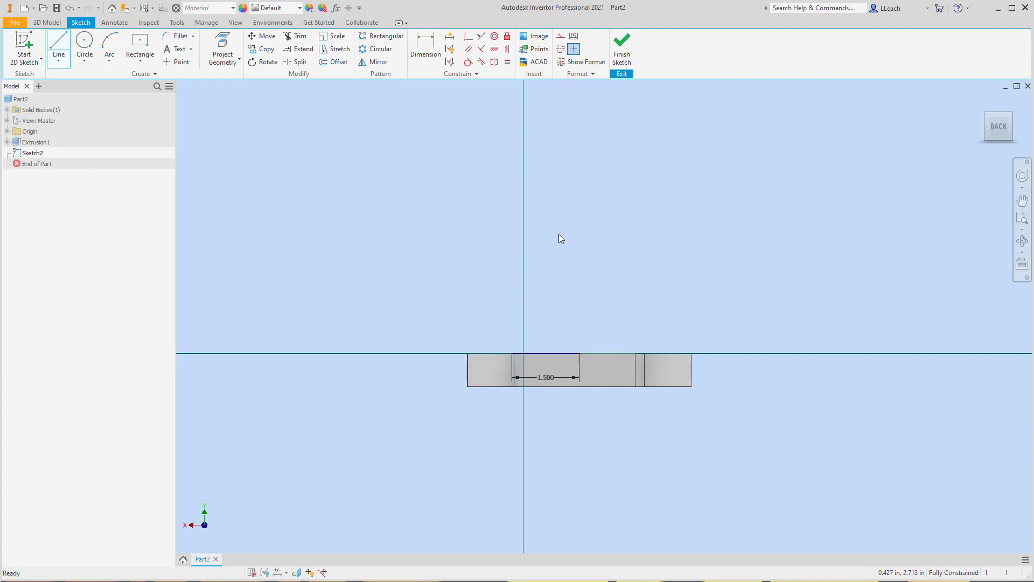
pyautogui.press('u')
pyautogui.click(69, 8)
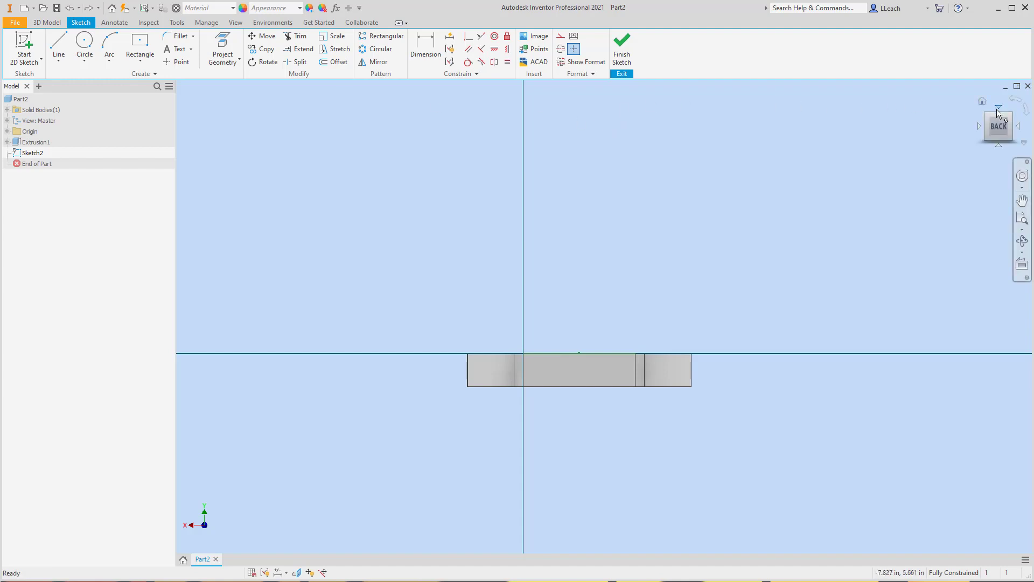
# - Draw a 1.5 in vertical line upward from the midpoint of the tab's projected upper edge
pyautogui.click(1012, 116)
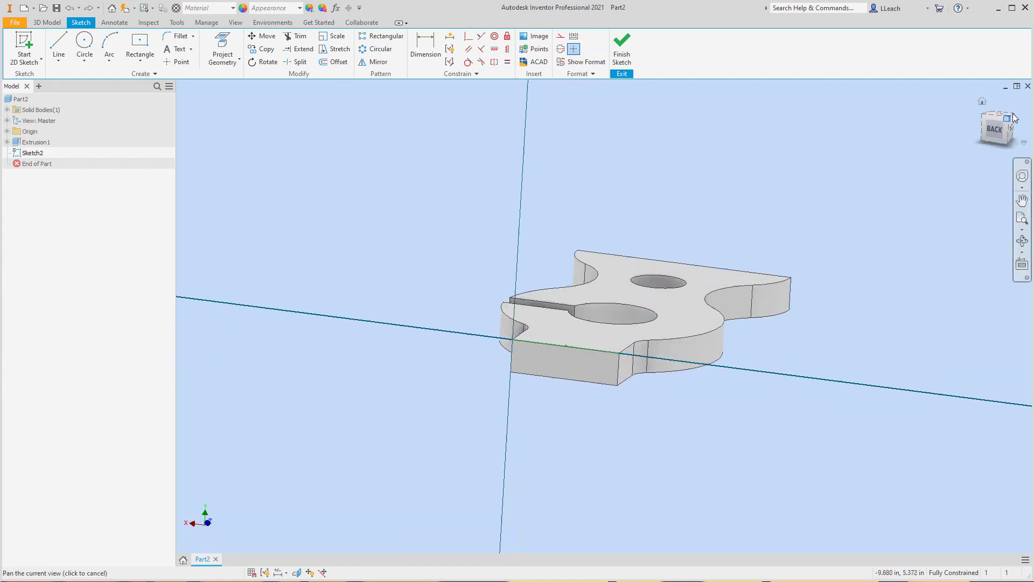
pyautogui.click(59, 60)
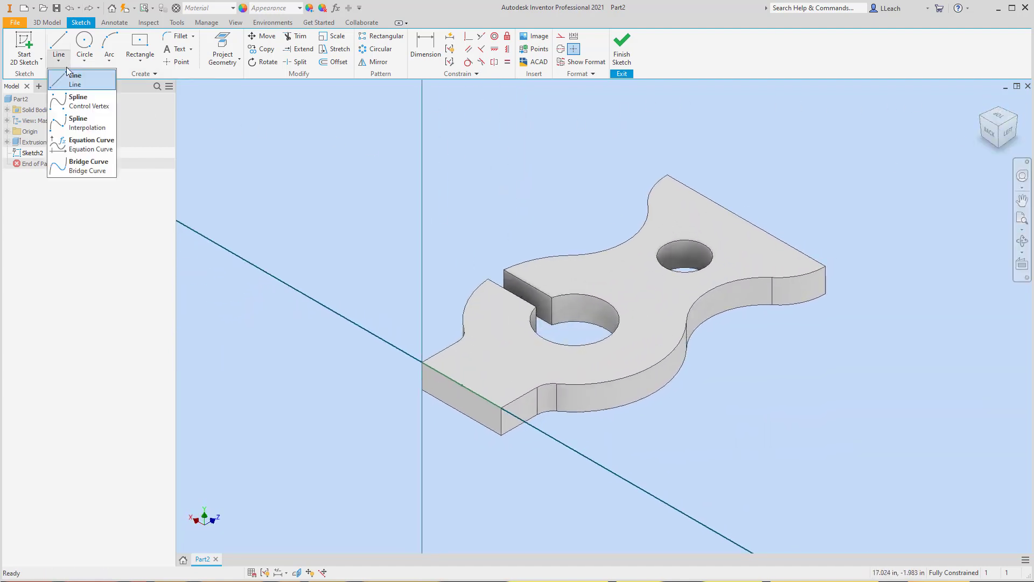
pyautogui.click(70, 77)
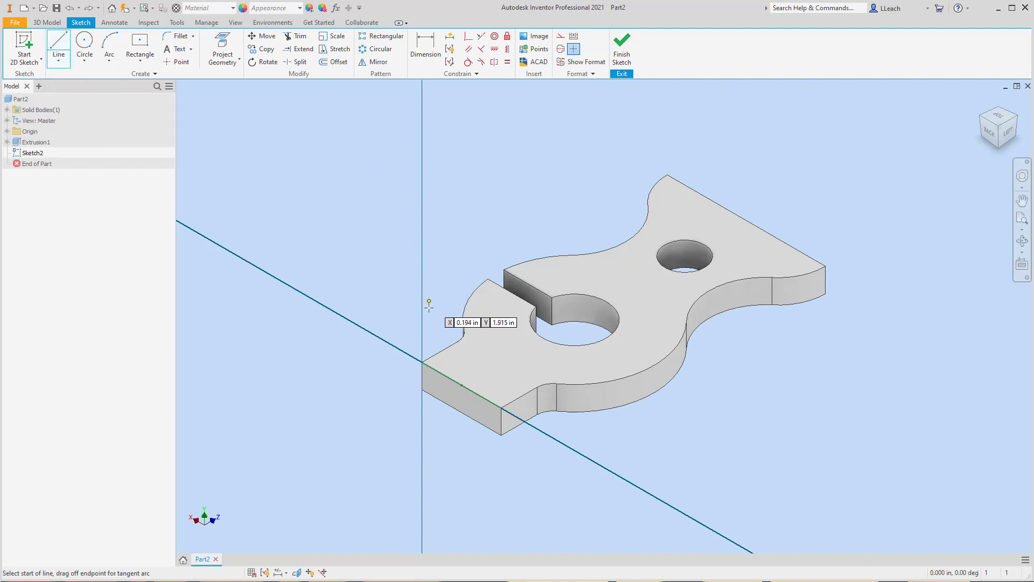
pyautogui.click(461, 385)
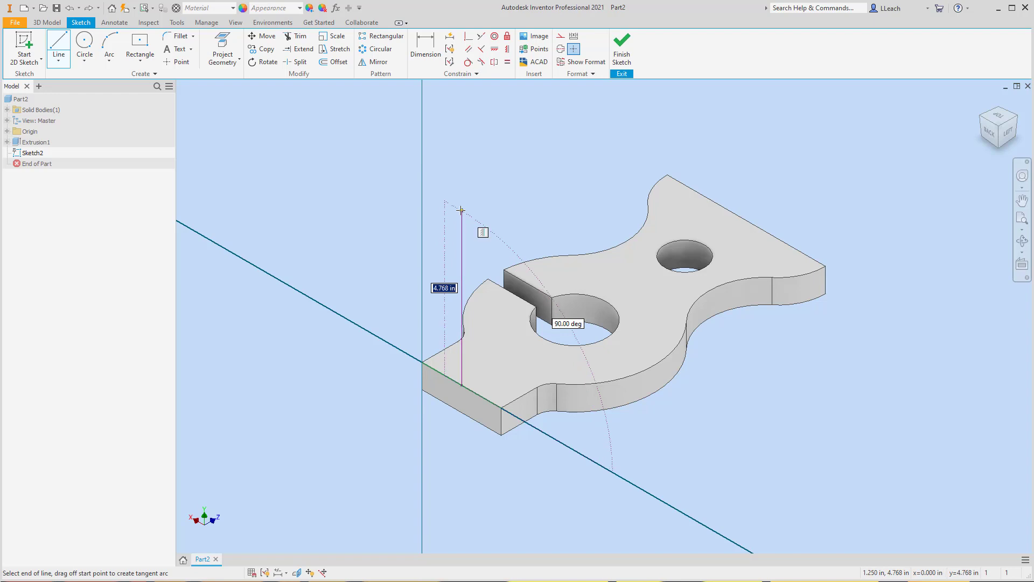
pyautogui.write('1.5')
pyautogui.press('Return')
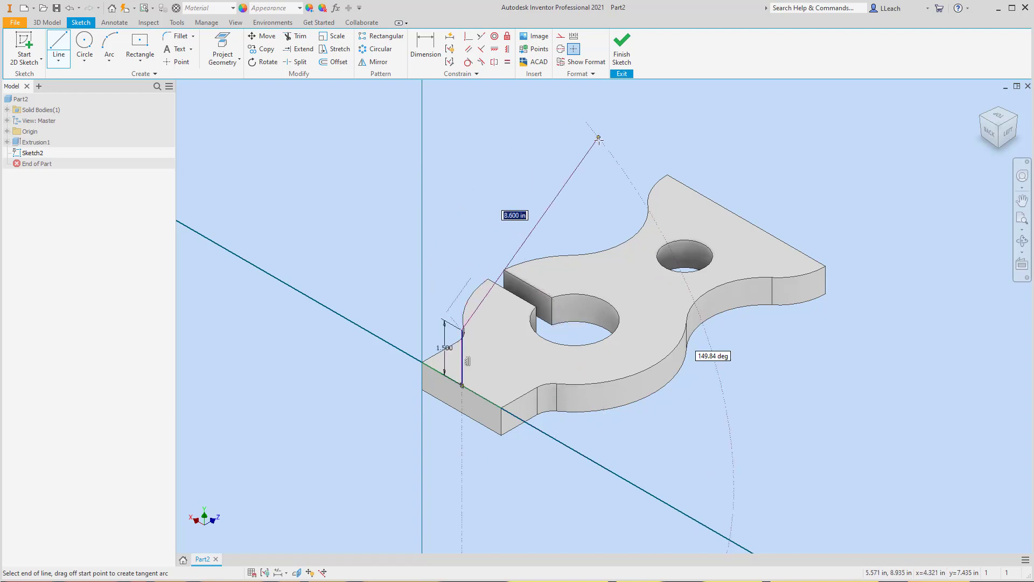
pyautogui.press('Escape')
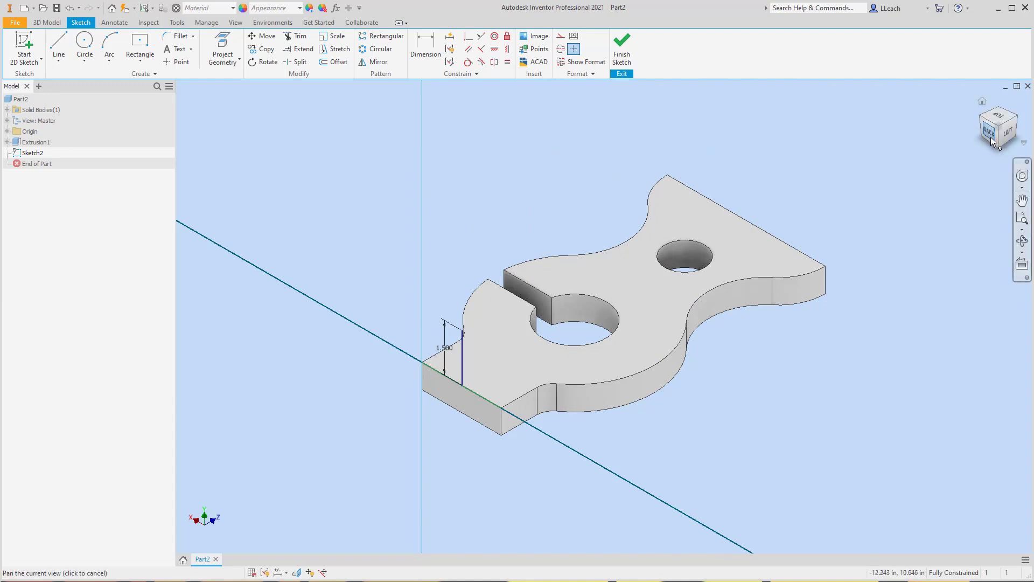
# - Draw a 1 in diameter circle centred on the upper end of the vertical line
pyautogui.click(990, 137)
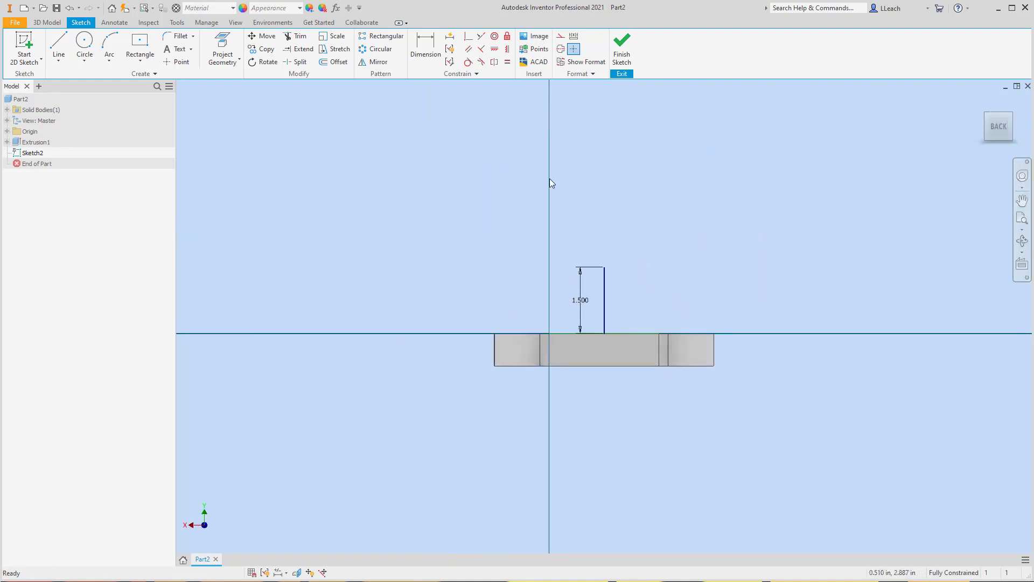
pyautogui.click(86, 62)
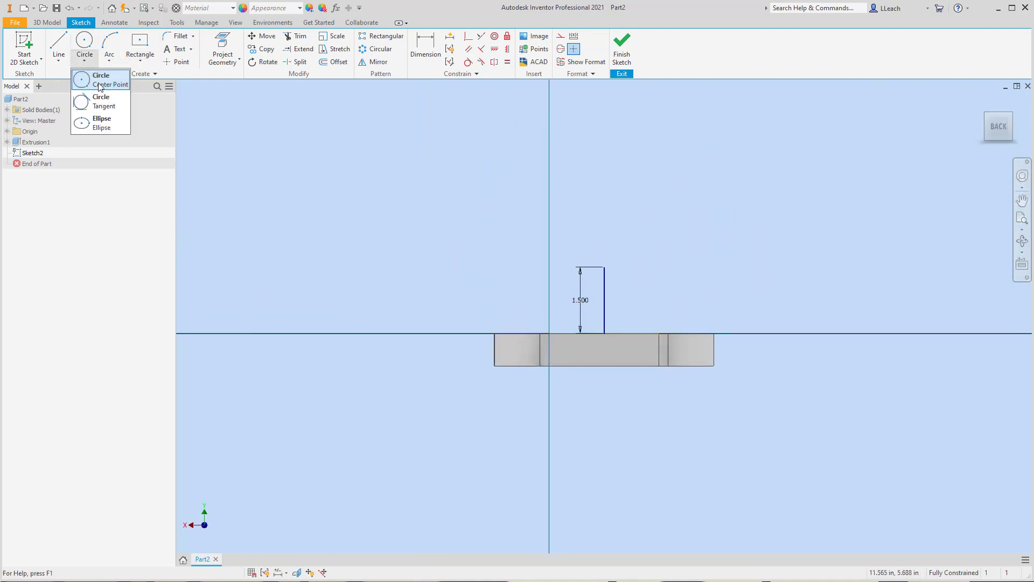
pyautogui.click(100, 86)
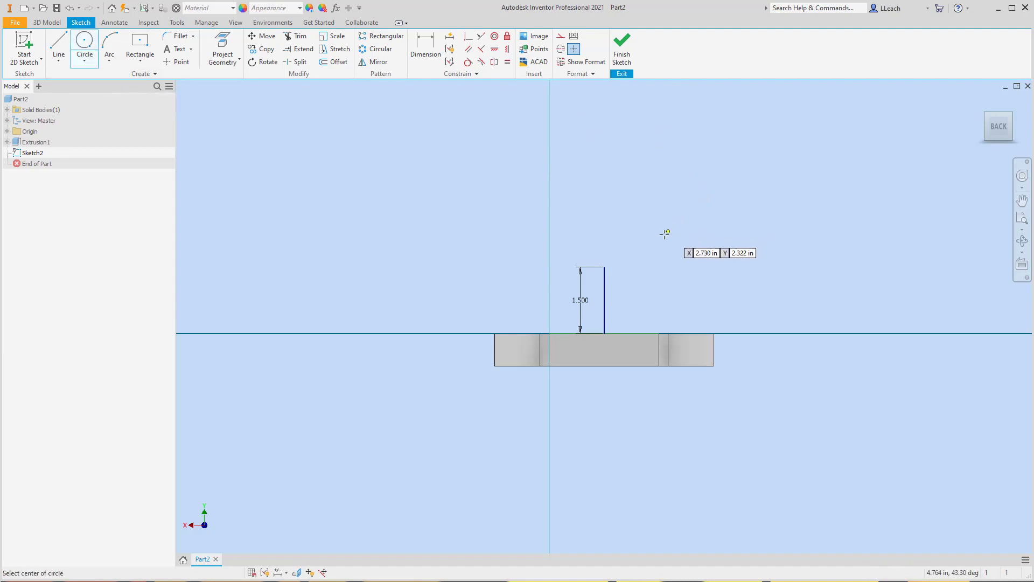
pyautogui.click(604, 267)
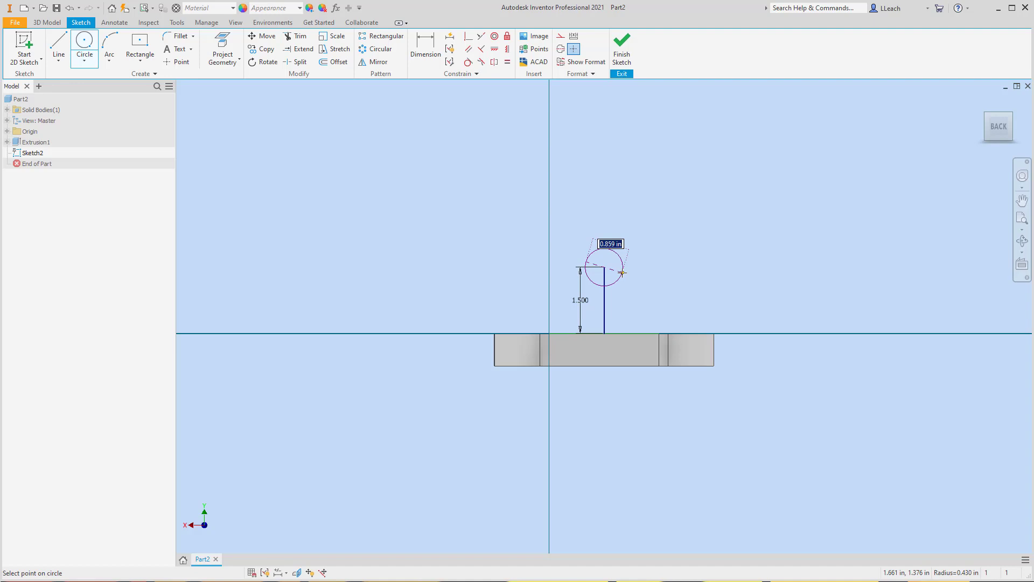
pyautogui.write('1')
pyautogui.press('Return')
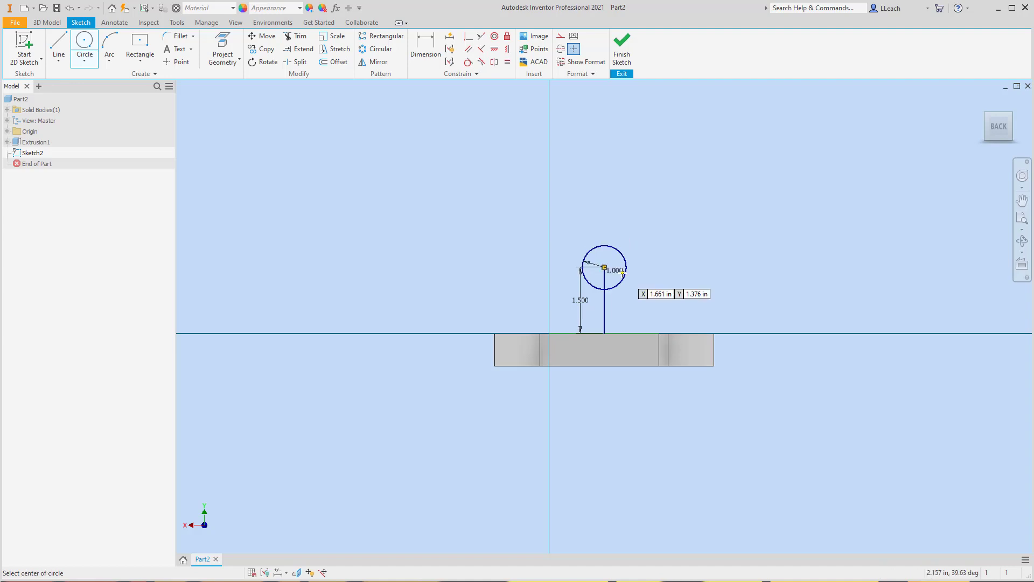
pyautogui.press('Escape')
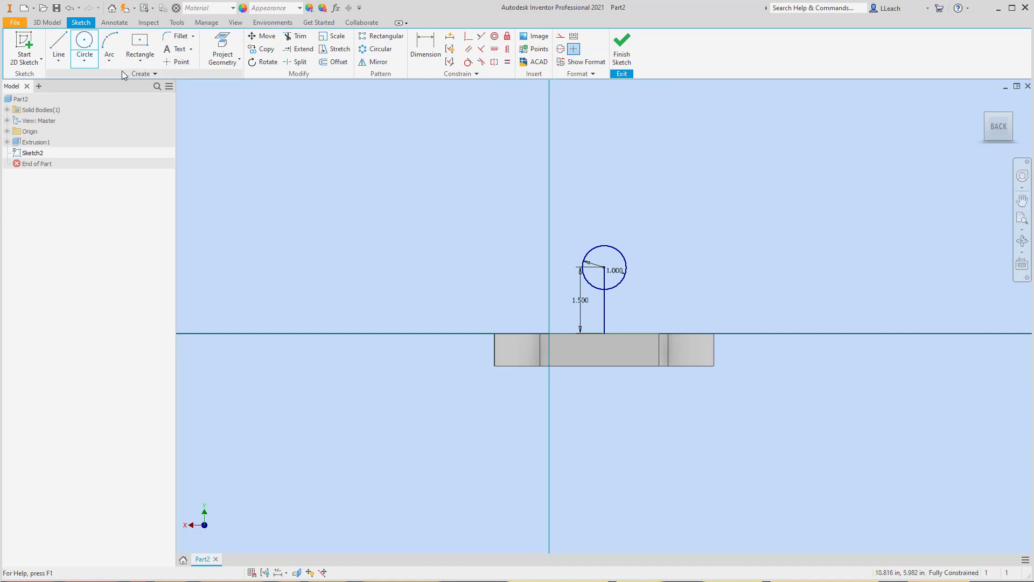
# - Draw a 2 in diameter circle concentric with the 1 in circle
pyautogui.click(82, 62)
pyautogui.click(100, 78)
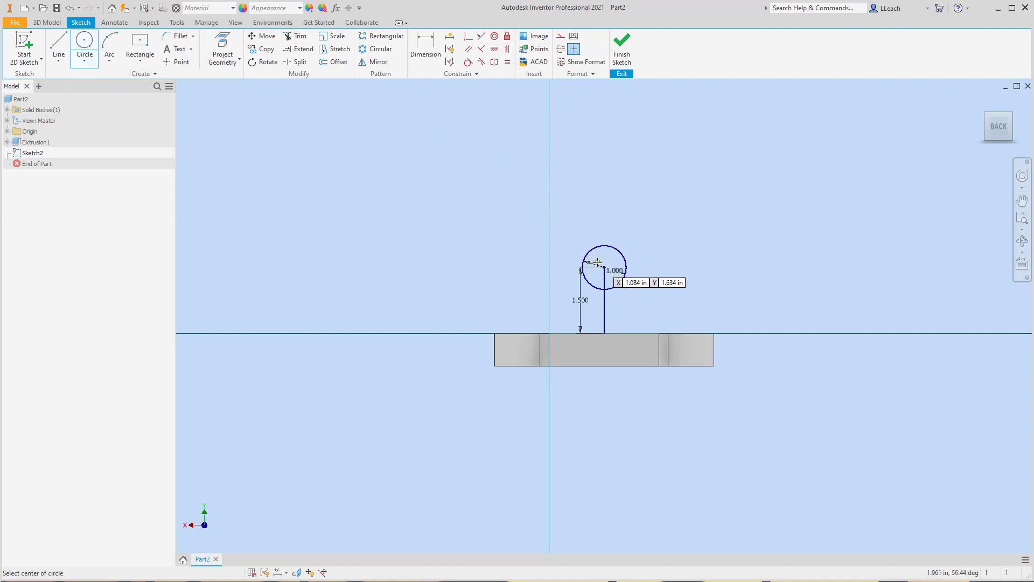
pyautogui.click(604, 268)
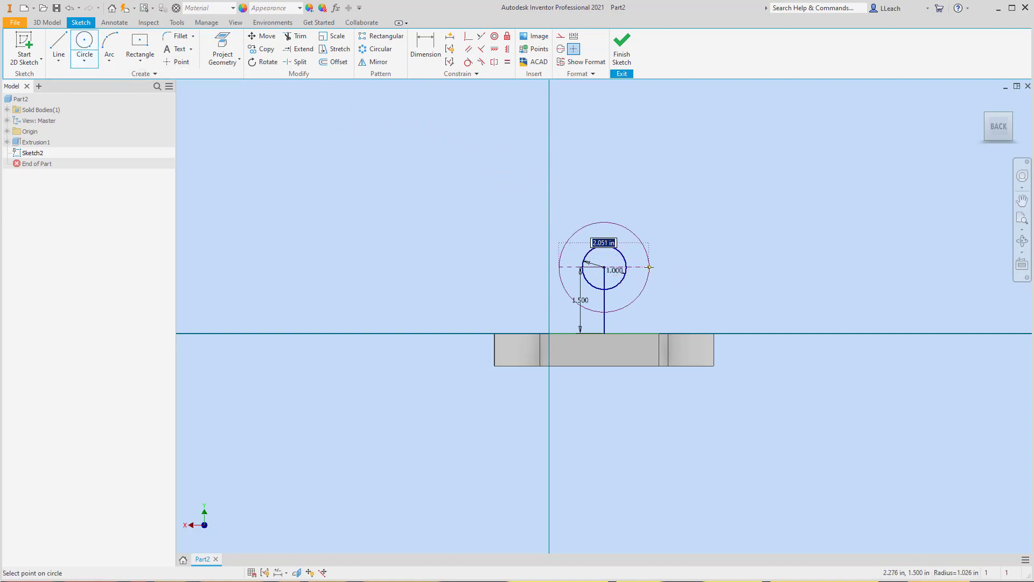
pyautogui.write('2')
pyautogui.press('Return')
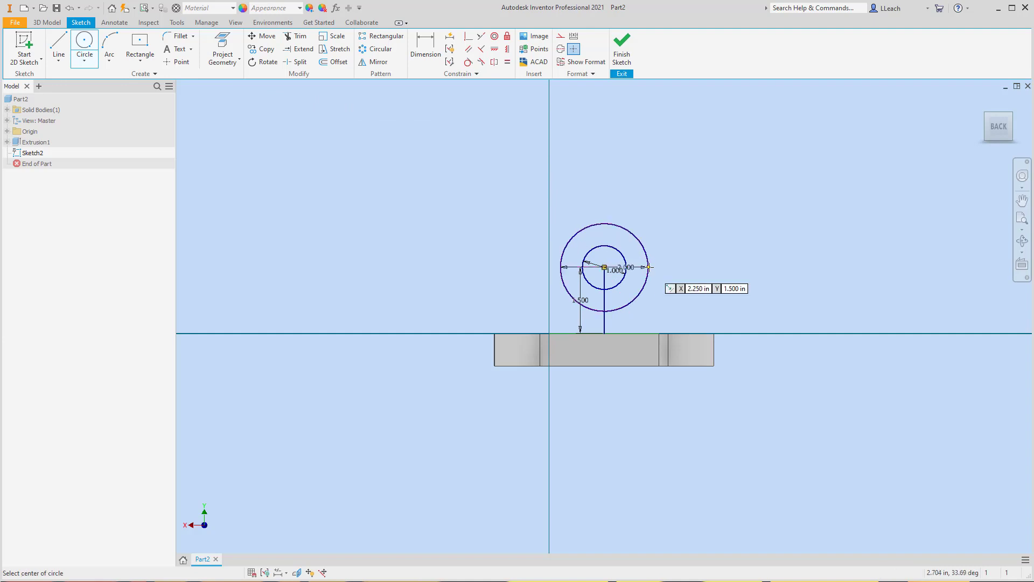
# - Draw a slanted line about 1.39 in long from the tab's upper corner at the sketch origin to the near side of the 2 in circle
pyautogui.scroll(2, 630, 225)
pyautogui.scroll(-3, 631, 213)
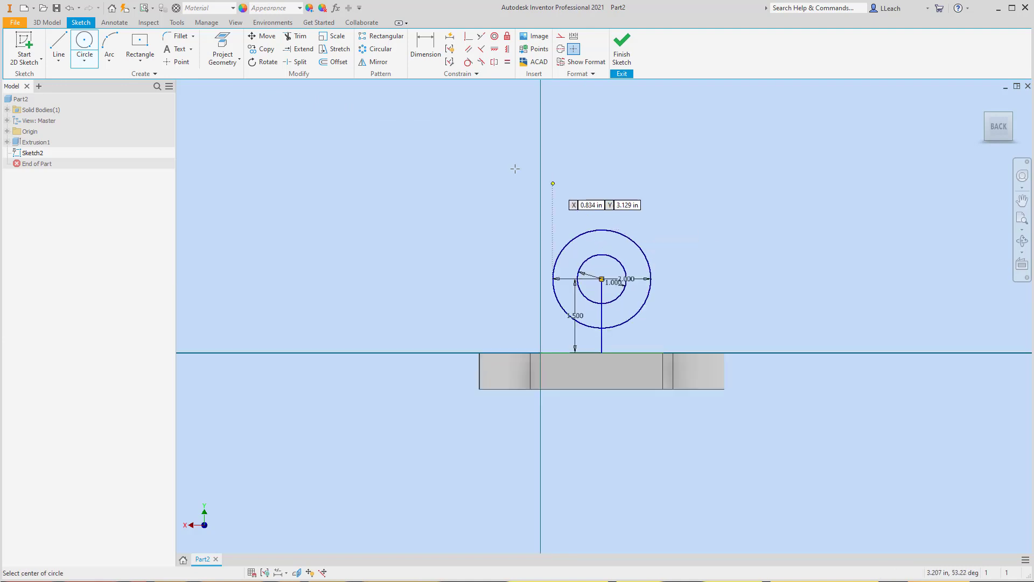
pyautogui.click(58, 68)
pyautogui.click(73, 79)
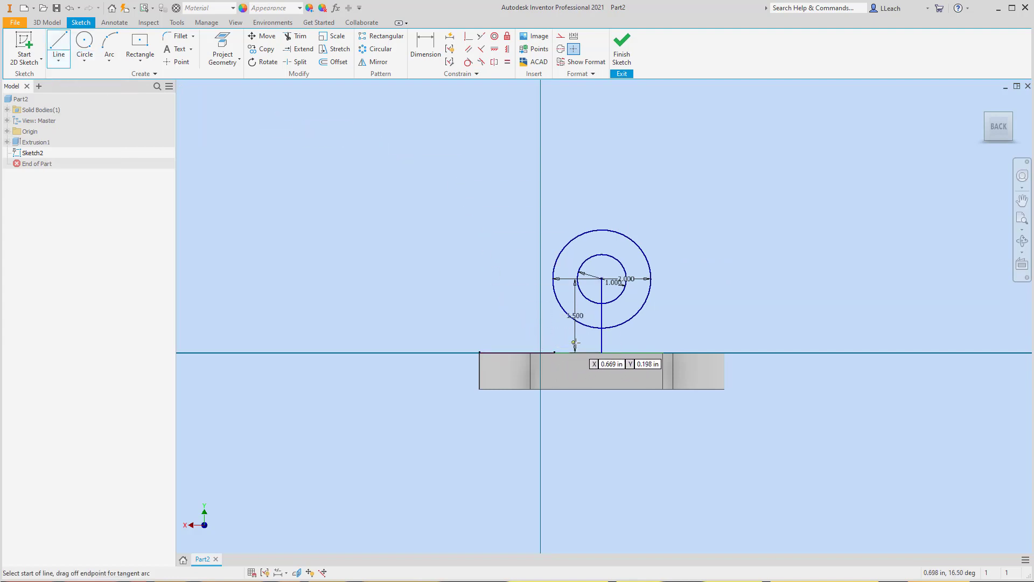
pyautogui.scroll(3, 574, 339)
pyautogui.scroll(2, 573, 338)
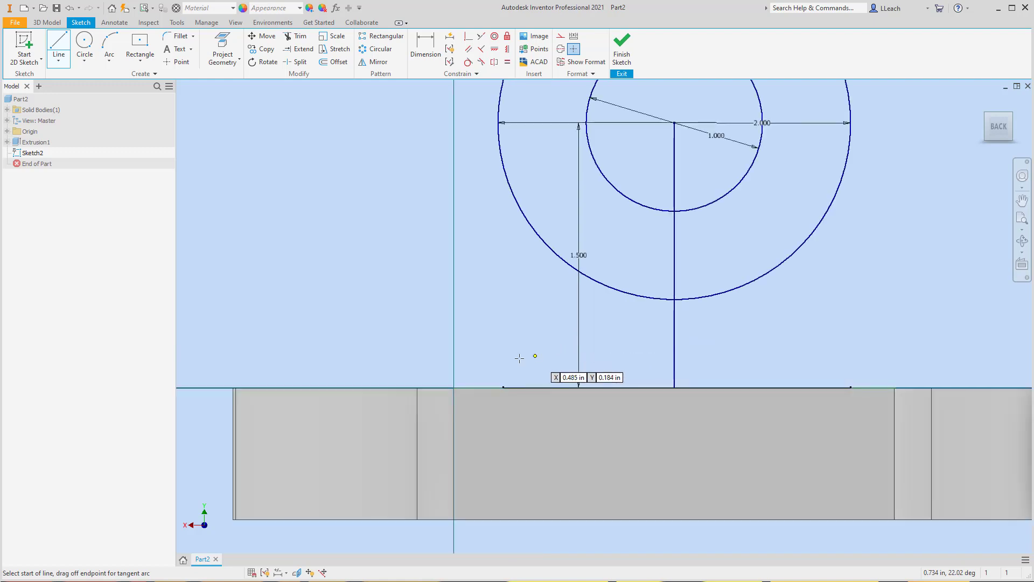
pyautogui.click(453, 386)
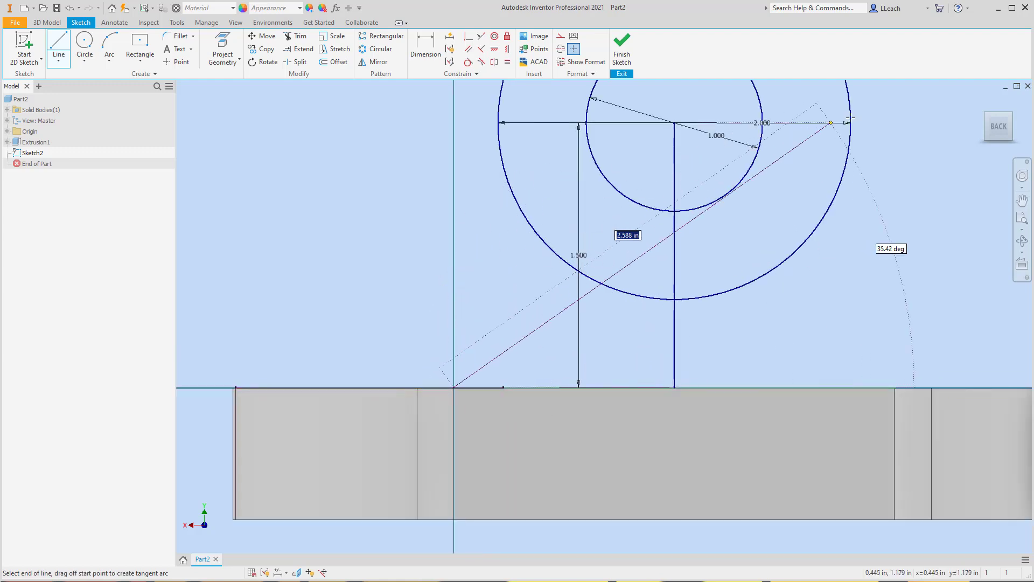
pyautogui.click(1012, 114)
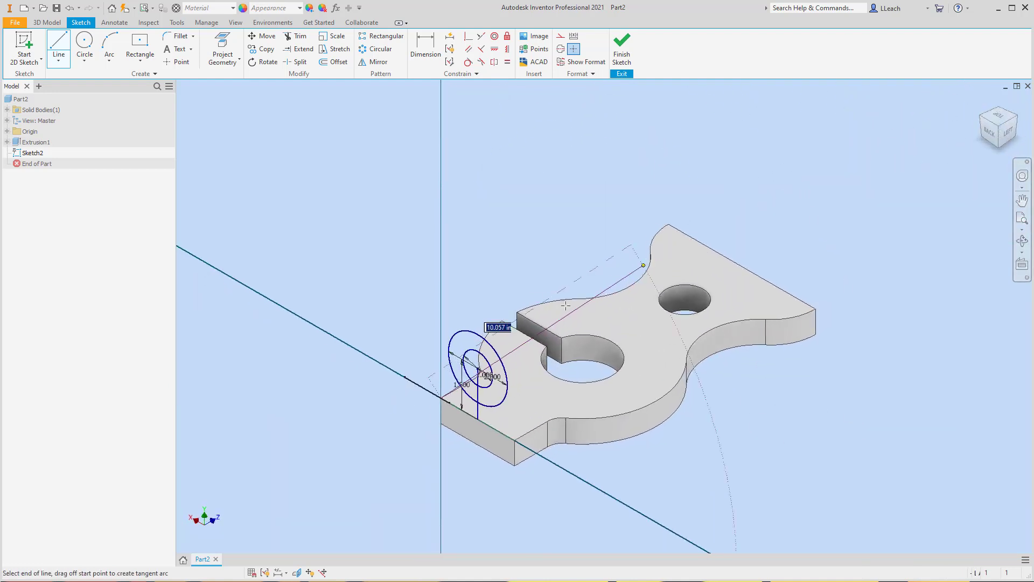
pyautogui.click(990, 131)
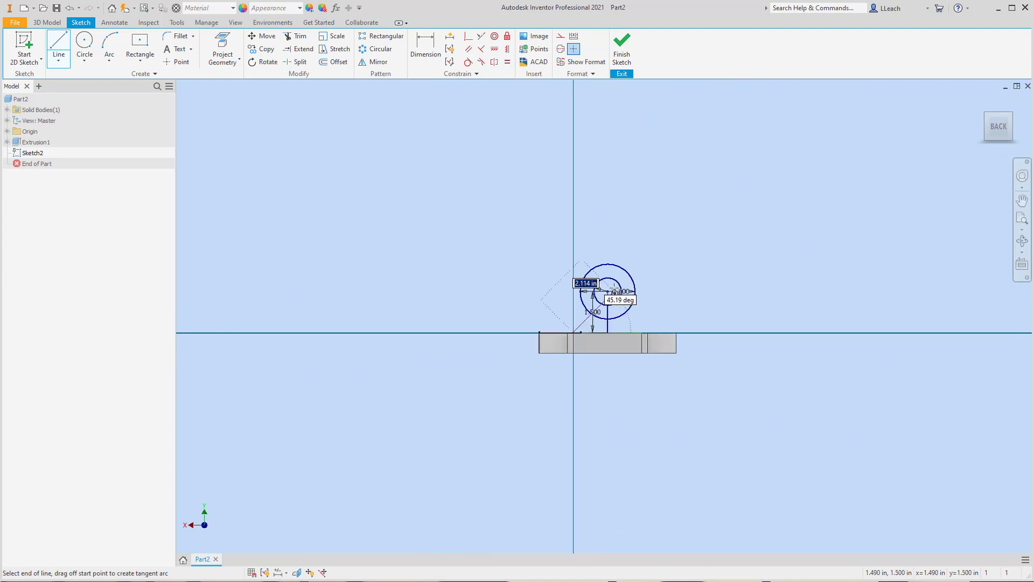
pyautogui.scroll(5, 560, 302)
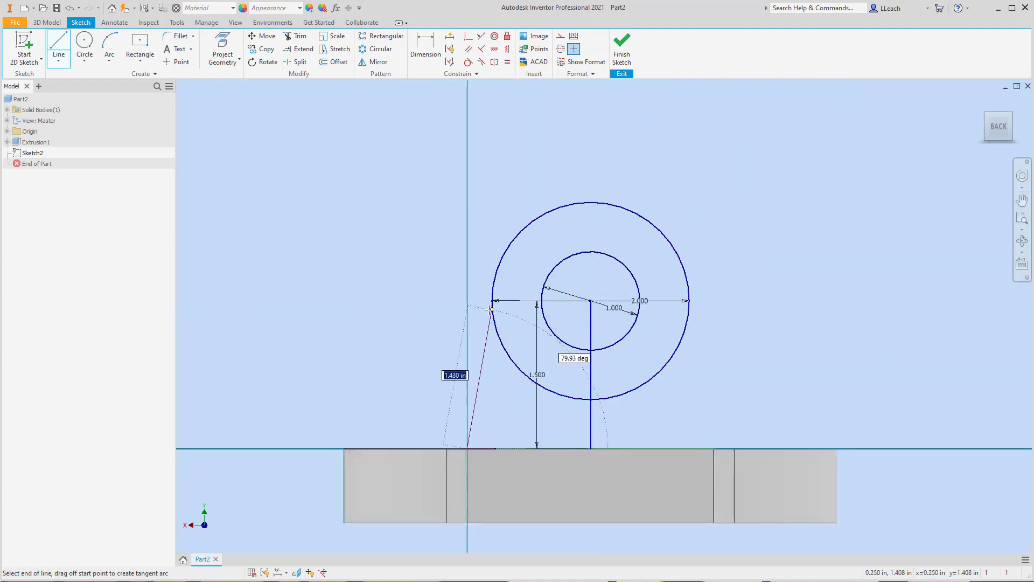
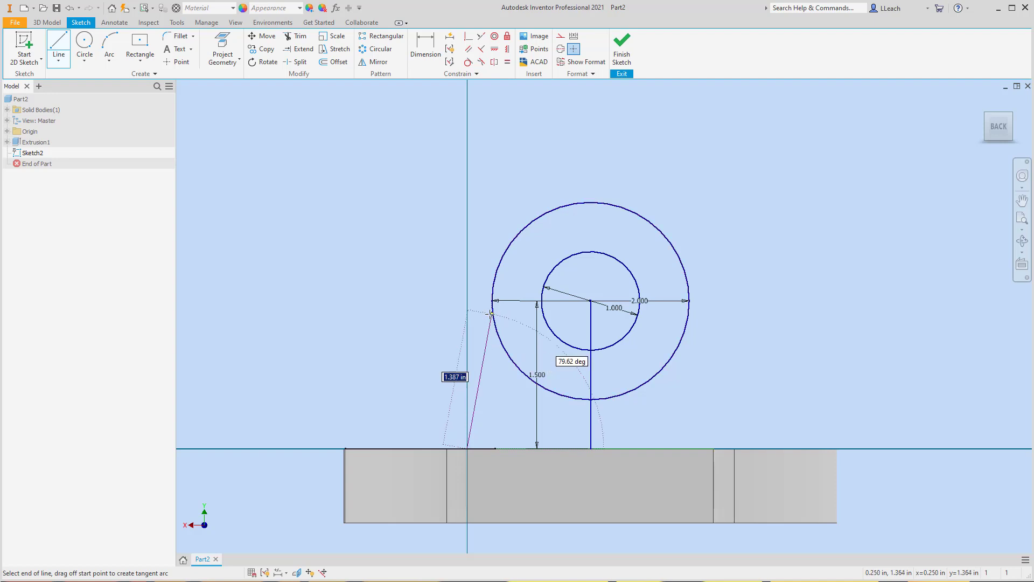
pyautogui.click(491, 314)
pyautogui.press('Escape')
pyautogui.scroll(5, 504, 314)
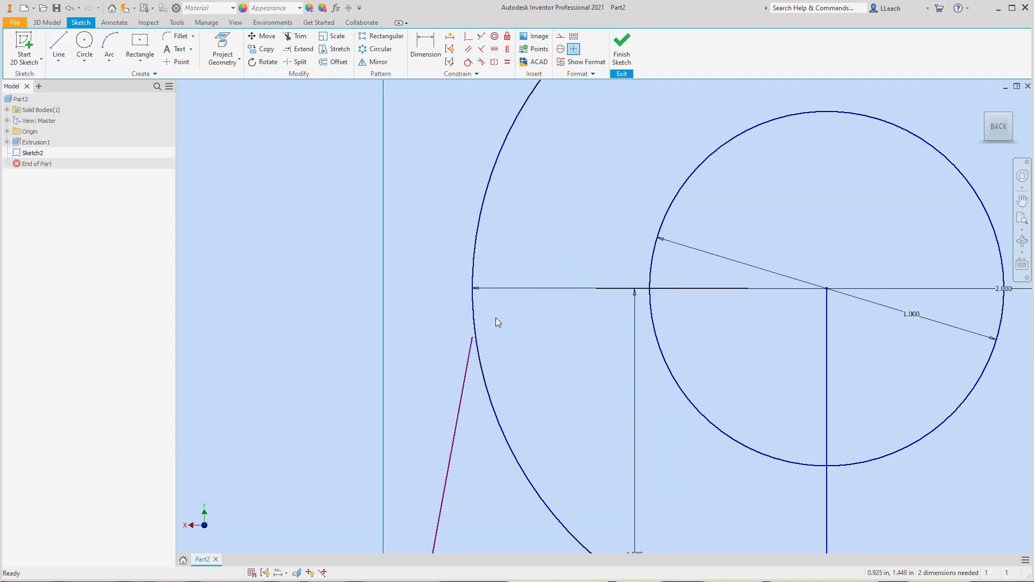
pyautogui.scroll(-4, 489, 331)
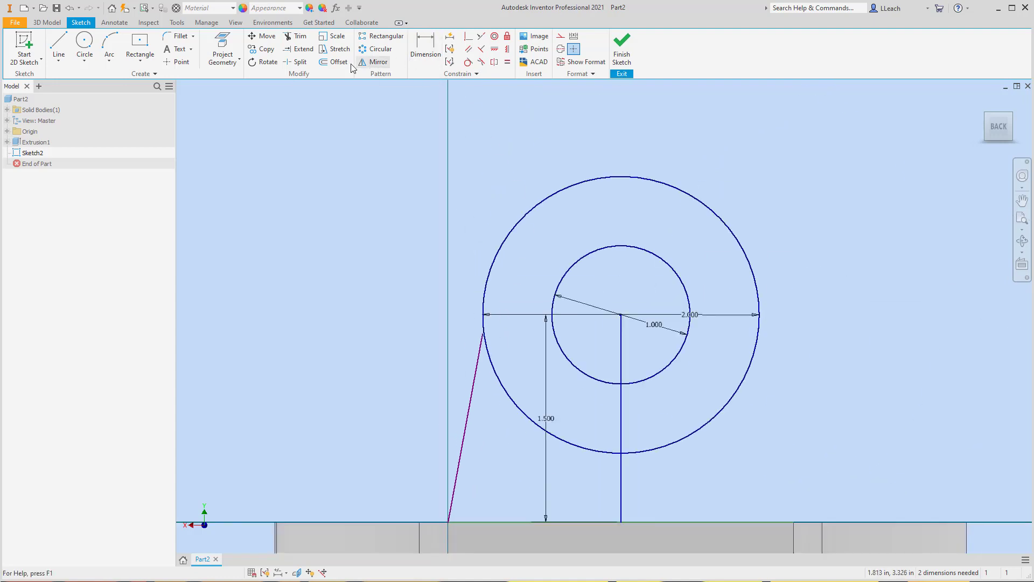
# - Draw a second slanted line from the tab's opposite upper corner up to just outside the 2 in circle
pyautogui.click(58, 61)
pyautogui.click(71, 80)
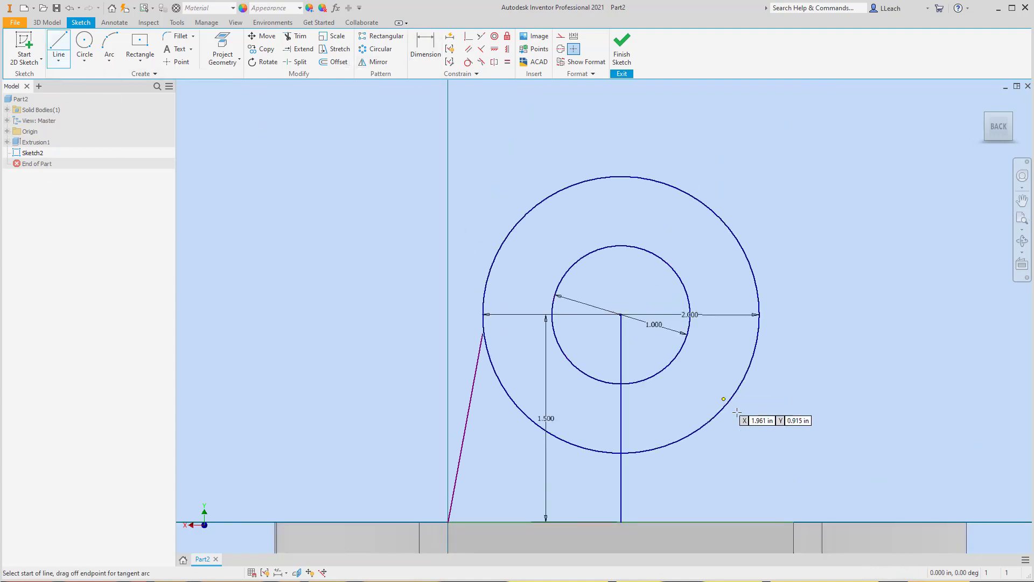
pyautogui.click(794, 521)
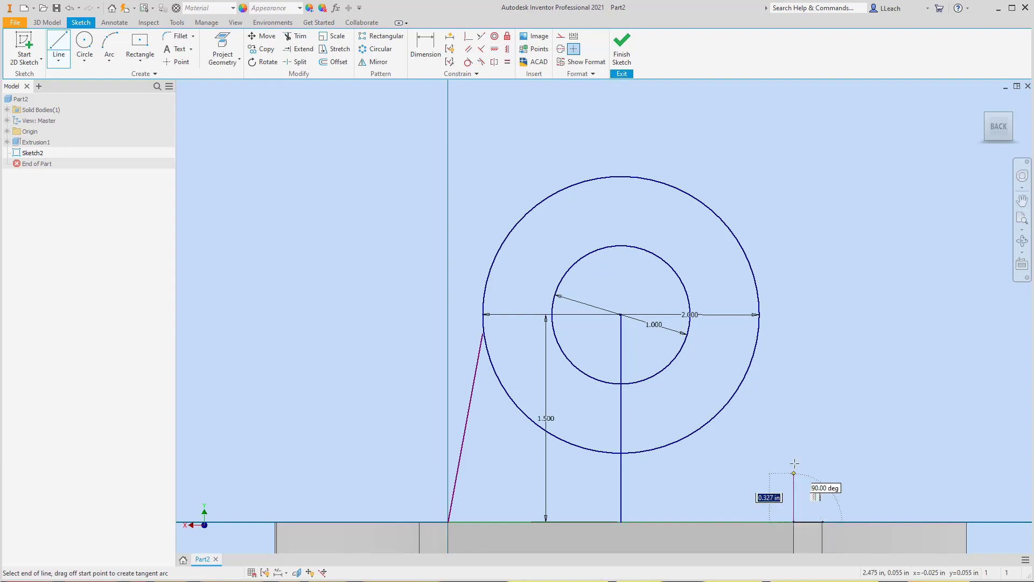
pyautogui.click(767, 282)
pyautogui.press('Escape')
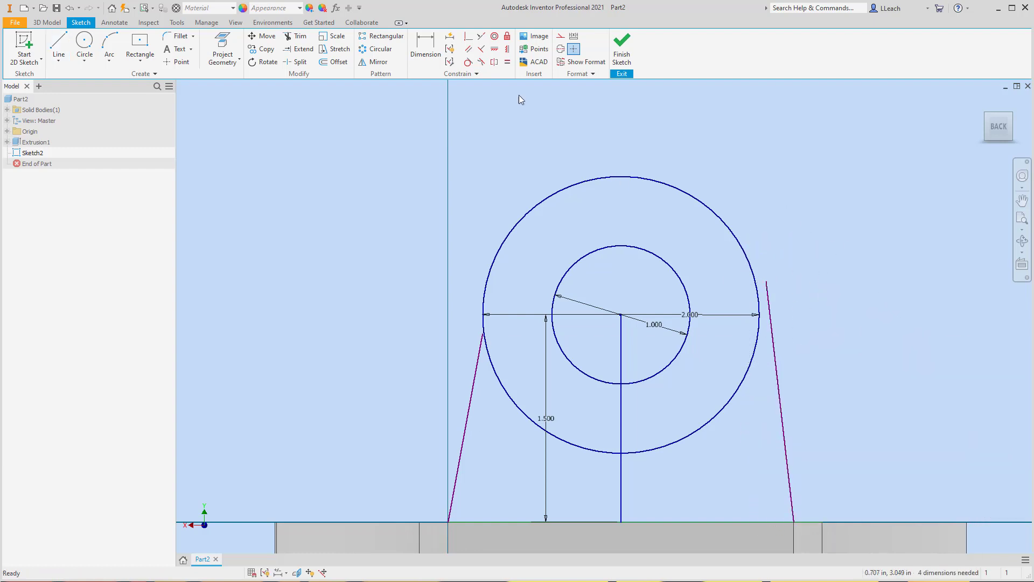
# - Constrain both slanted side lines tangent to the 2 in circle
pyautogui.click(469, 63)
pyautogui.click(762, 369)
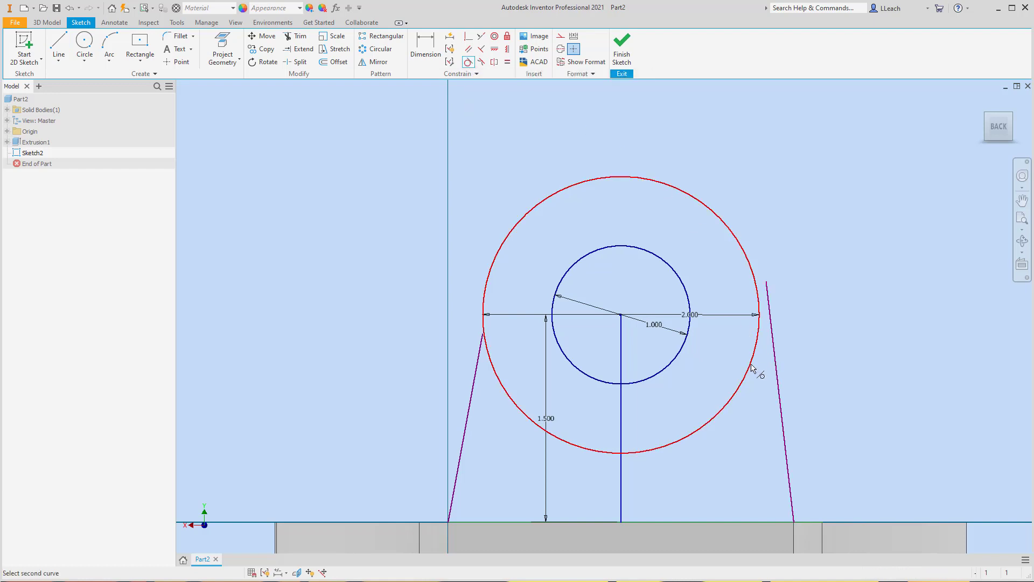
pyautogui.click(776, 364)
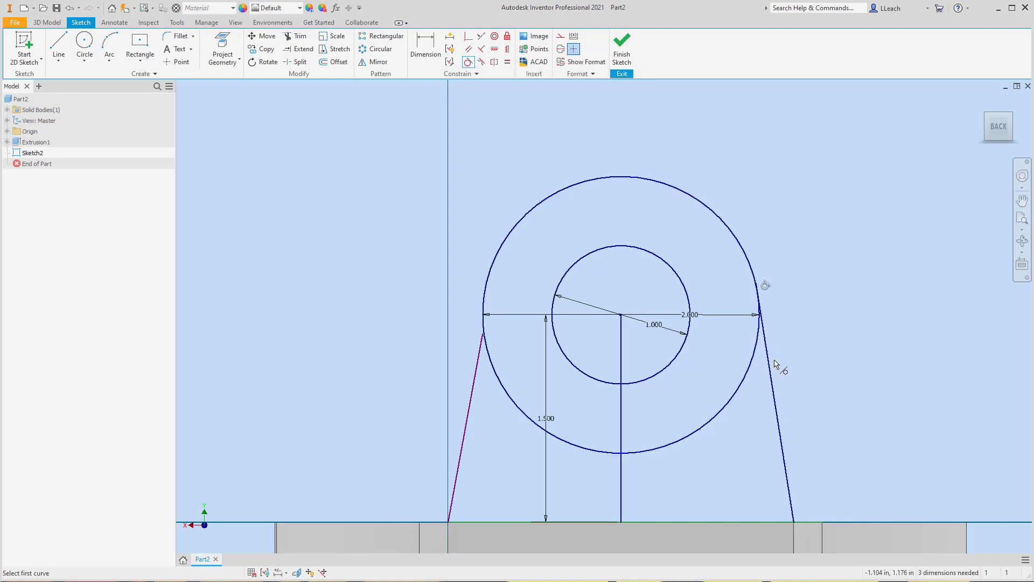
pyautogui.click(498, 367)
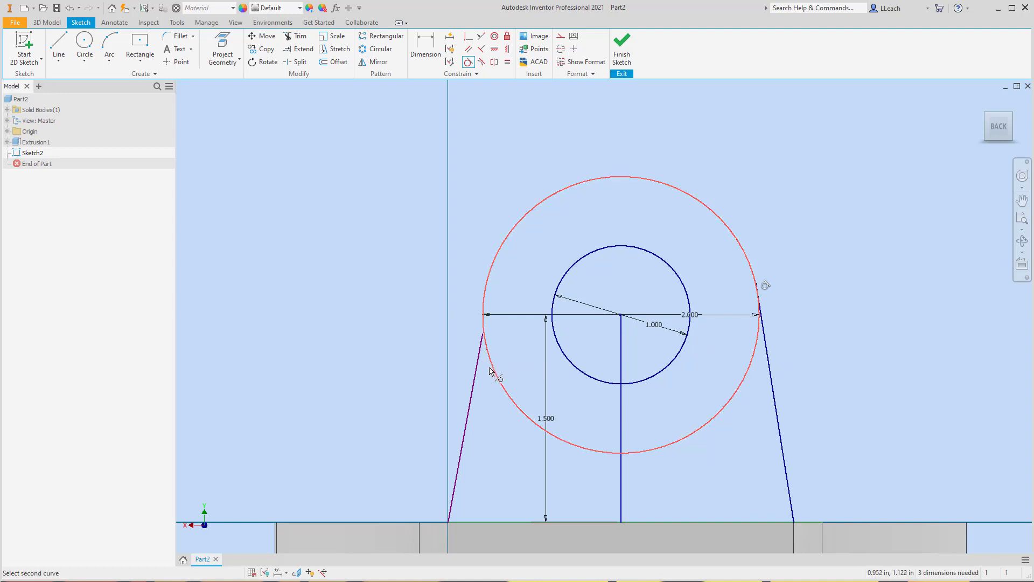
pyautogui.click(479, 372)
pyautogui.press('Escape')
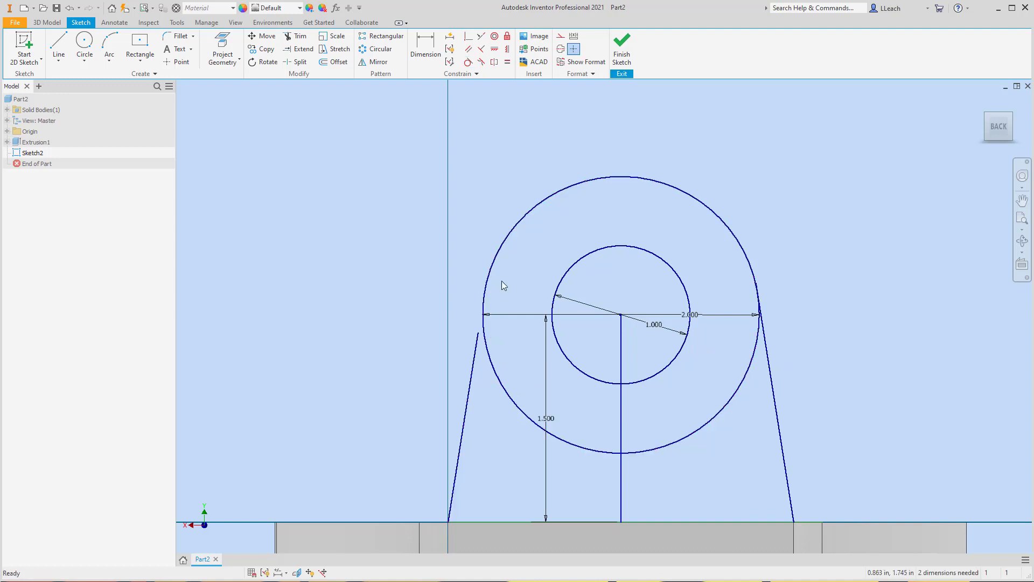
# - Extend the short slanted line at the origin side up to its tangent point on the 2 in circle
pyautogui.click(300, 49)
pyautogui.click(473, 363)
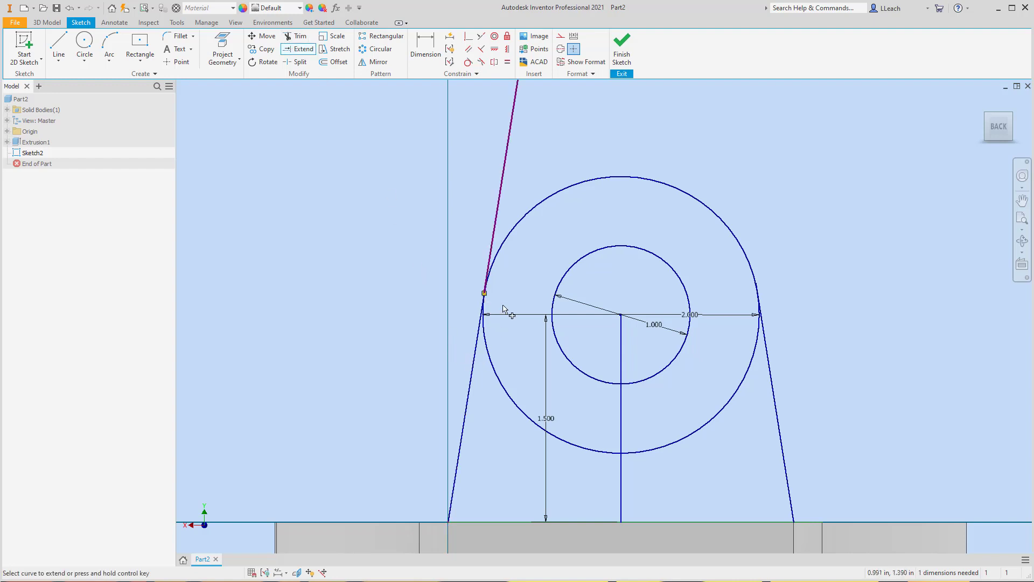
pyautogui.press('Escape')
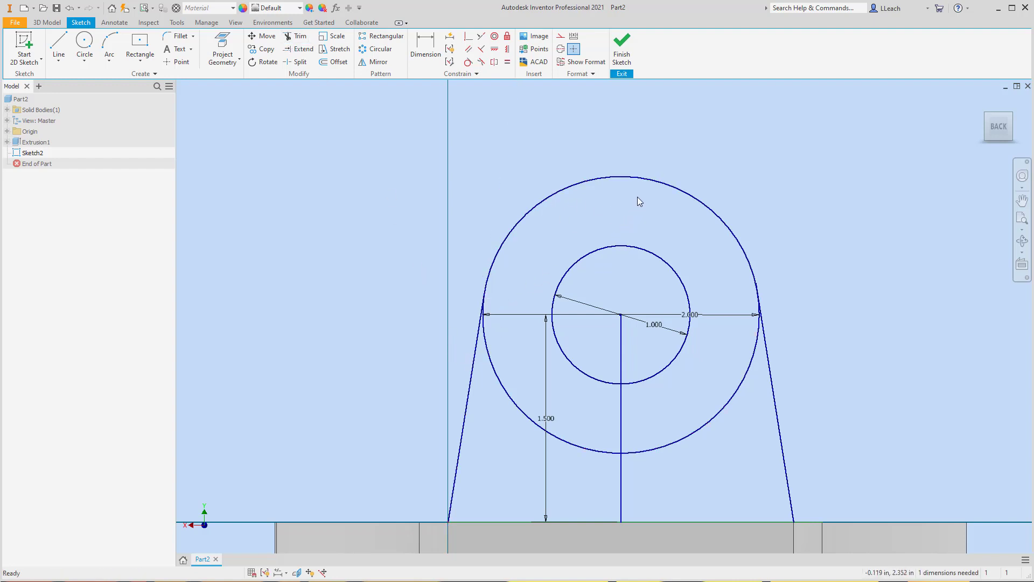
# - Trim away the lower arc of the 2 in circle between the two tangent lines
pyautogui.click(296, 36)
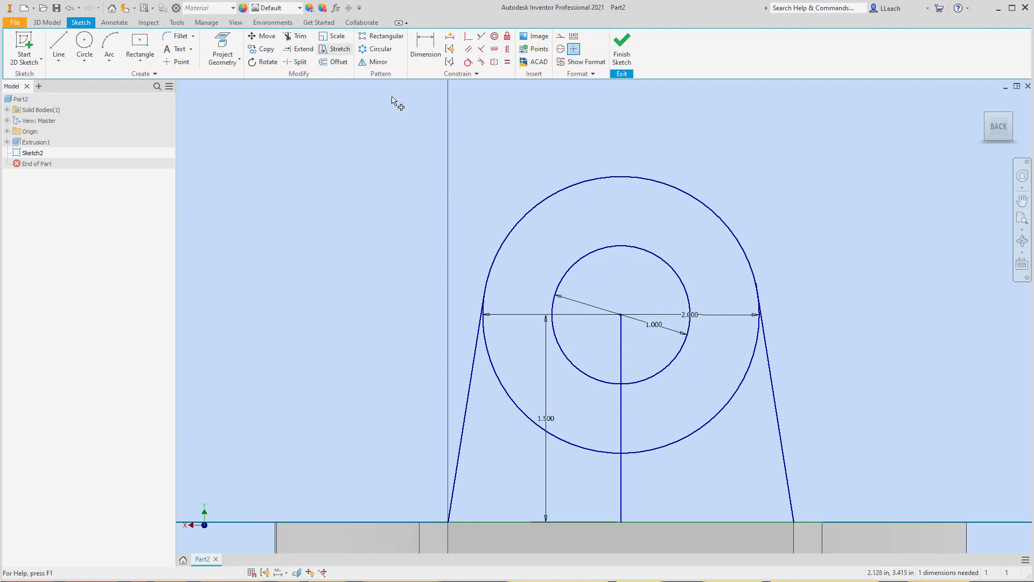
pyautogui.click(693, 432)
pyautogui.click(614, 451)
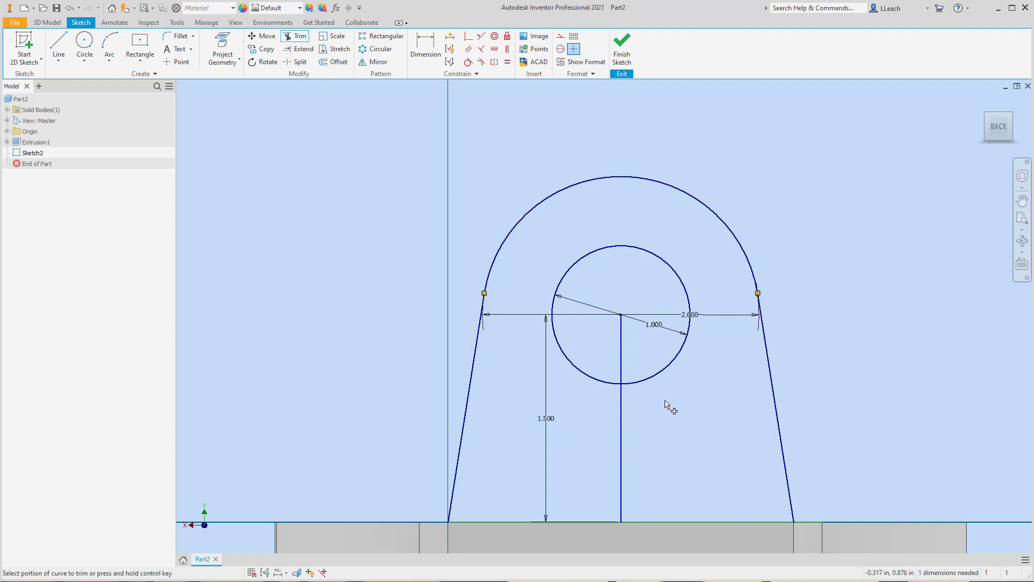
pyautogui.press('Escape')
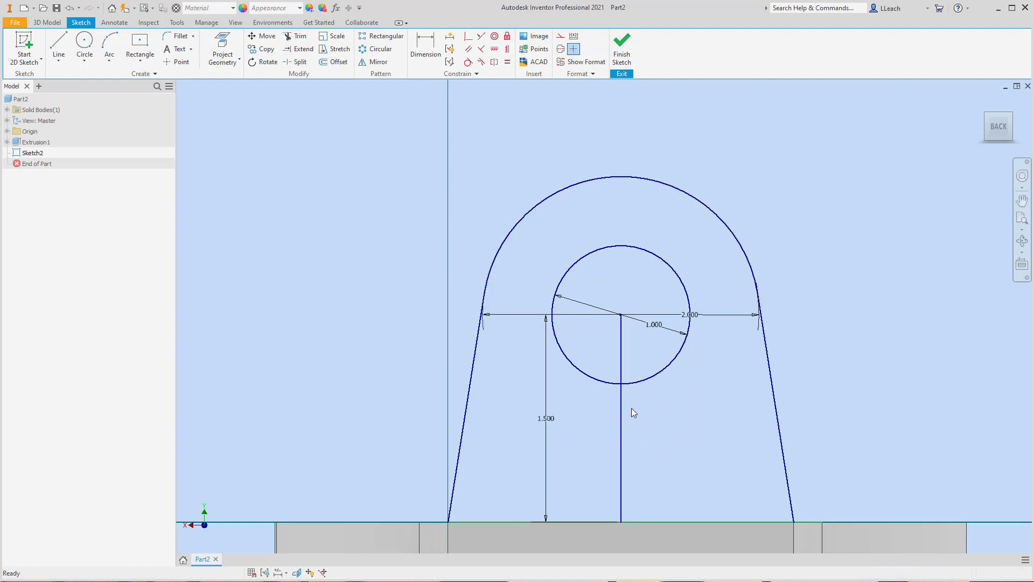
# - Convert the vertical centre line to construction geometry and finish the lug sketch
pyautogui.click(622, 417)
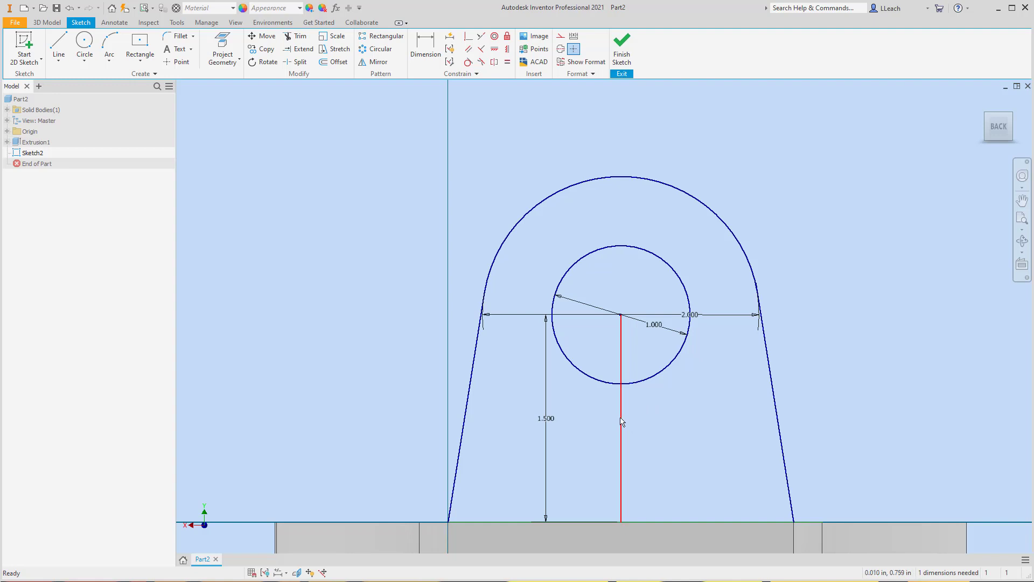
pyautogui.click(561, 36)
pyautogui.press('Escape')
pyautogui.scroll(-3, 744, 290)
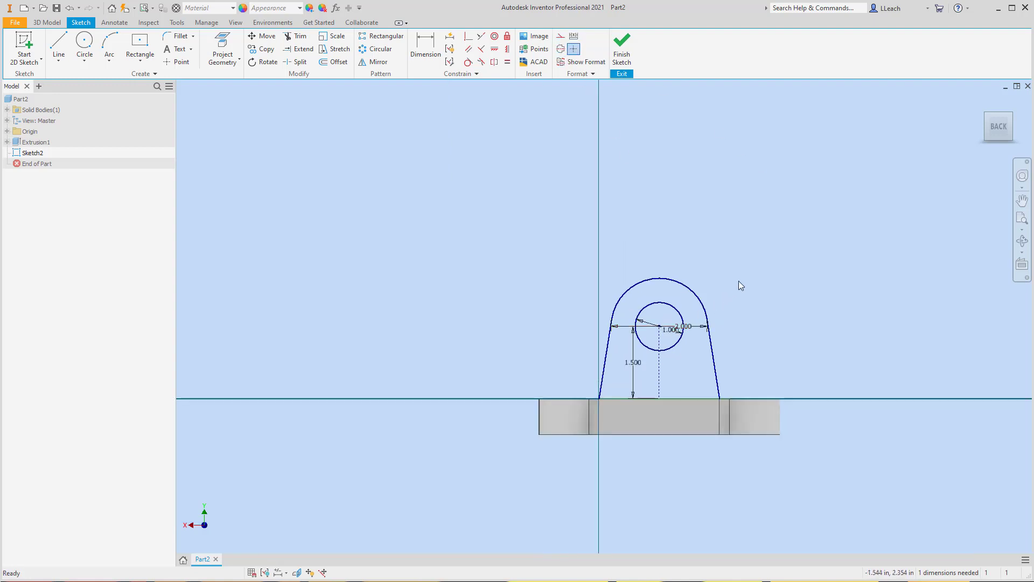
pyautogui.click(628, 61)
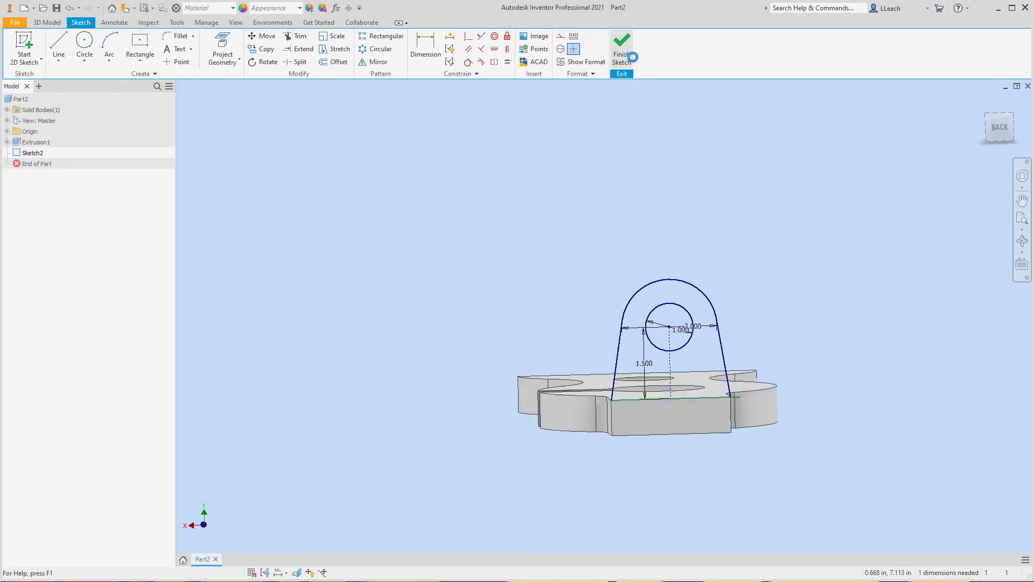
pyautogui.scroll(5, 803, 372)
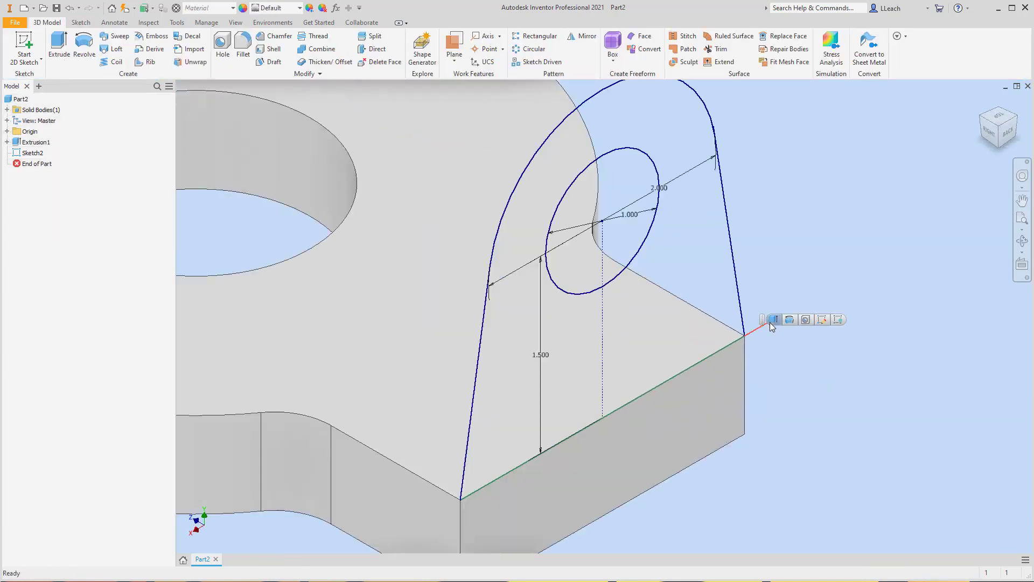
pyautogui.scroll(-3, 724, 261)
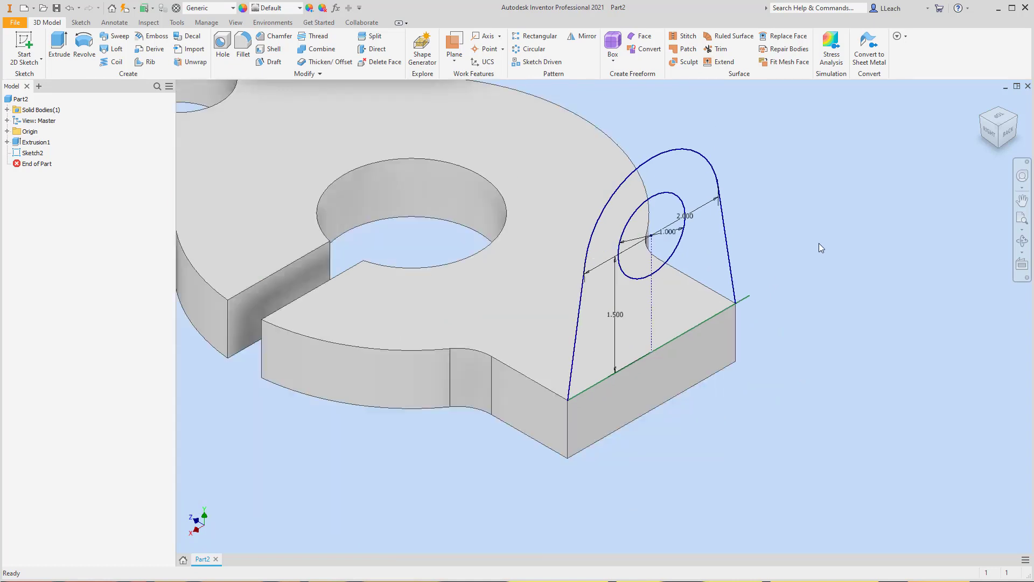
# - Reopen the lug sketch, examine its profile against the plate's end tab in isometric view, and finish the sketch again
pyautogui.click(40, 154)
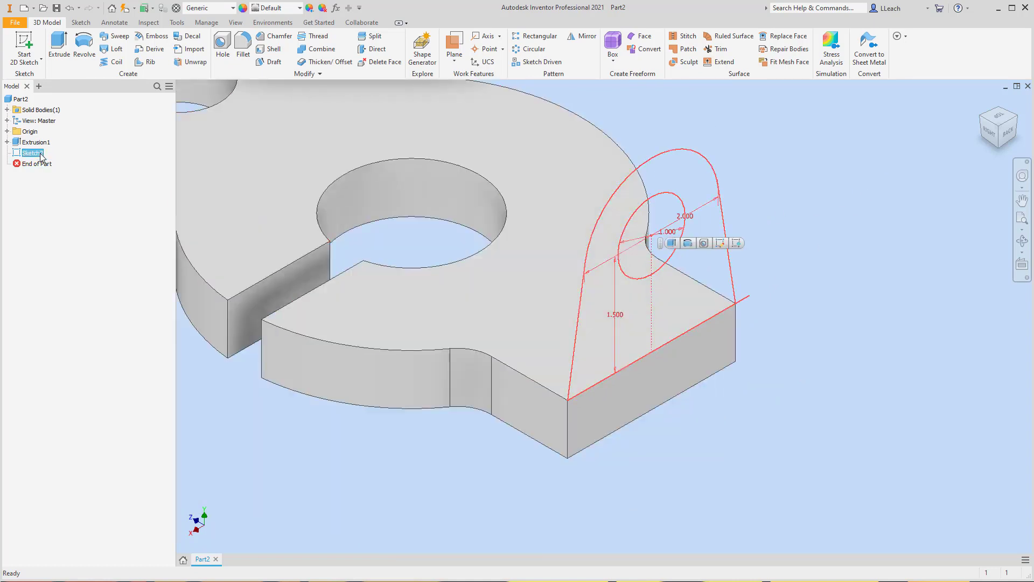
pyautogui.rightClick(41, 157)
pyautogui.click(57, 196)
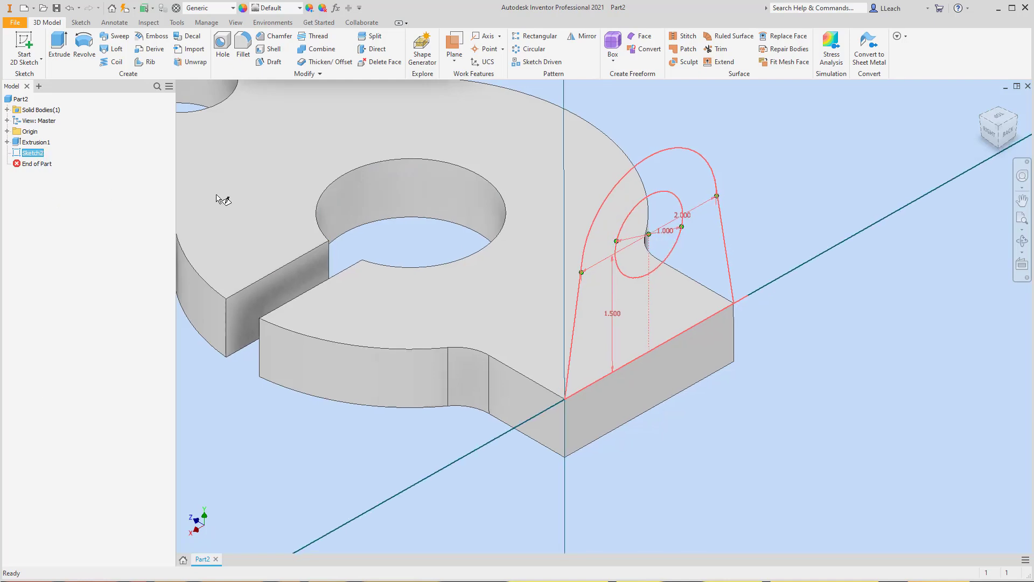
pyautogui.click(983, 101)
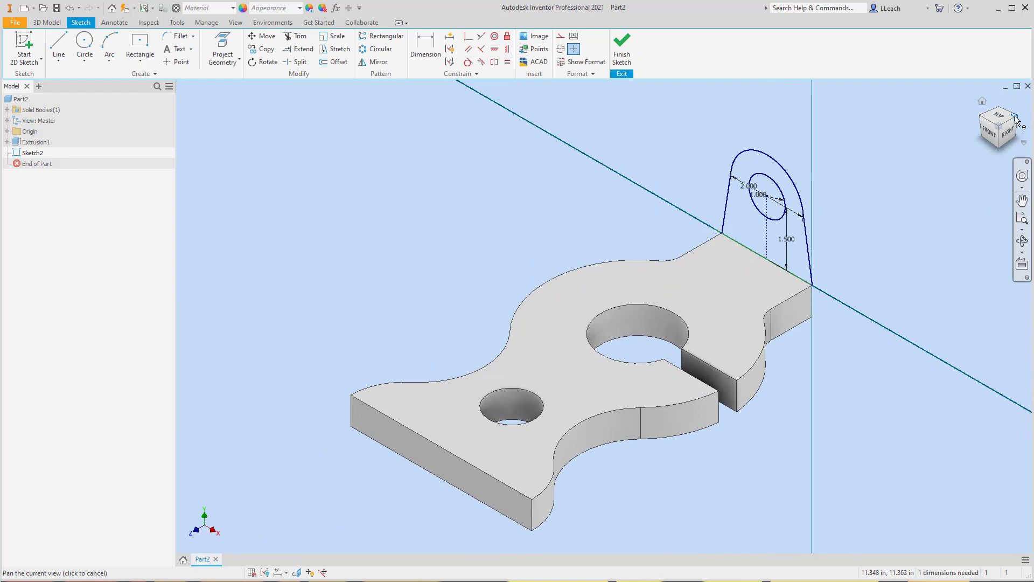
pyautogui.click(1015, 125)
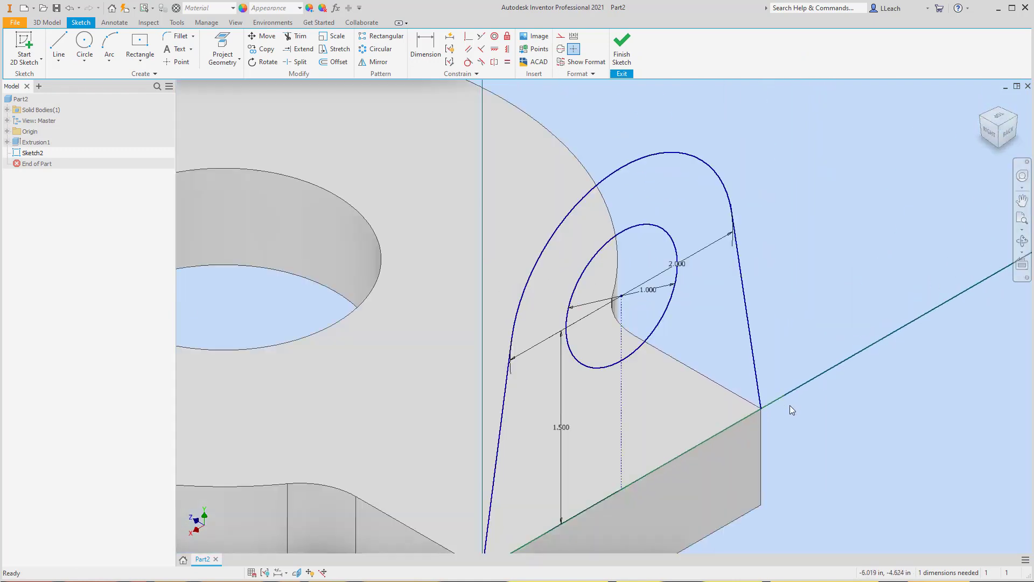
pyautogui.scroll(5, 790, 405)
pyautogui.click(628, 59)
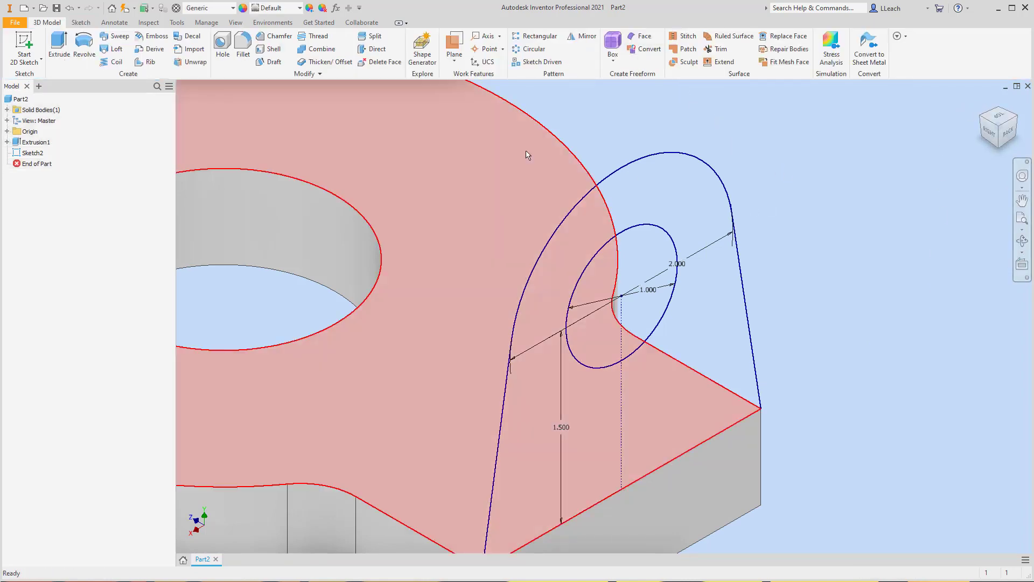
# - Extrude the lug profile 0.75 in in the flipped direction over the plate, joined to the existing body
pyautogui.click(60, 51)
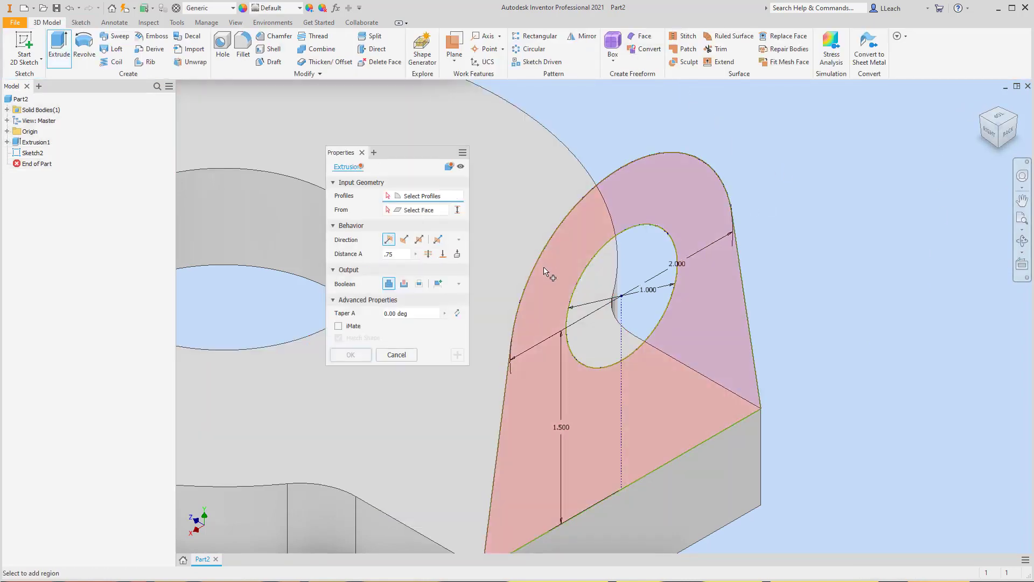
pyautogui.click(404, 239)
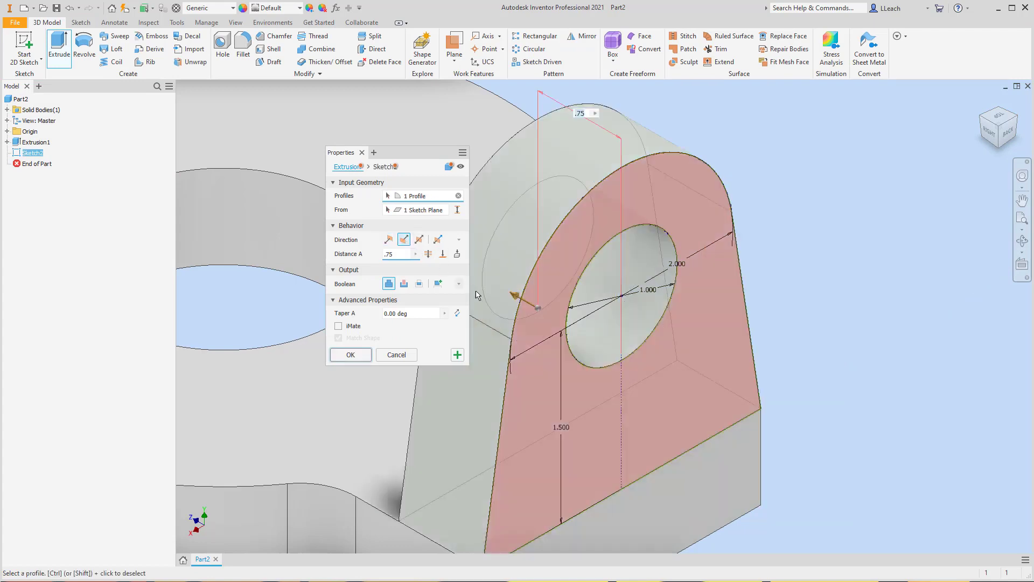
pyautogui.click(350, 354)
pyautogui.scroll(-5, 806, 294)
pyautogui.scroll(5, 806, 289)
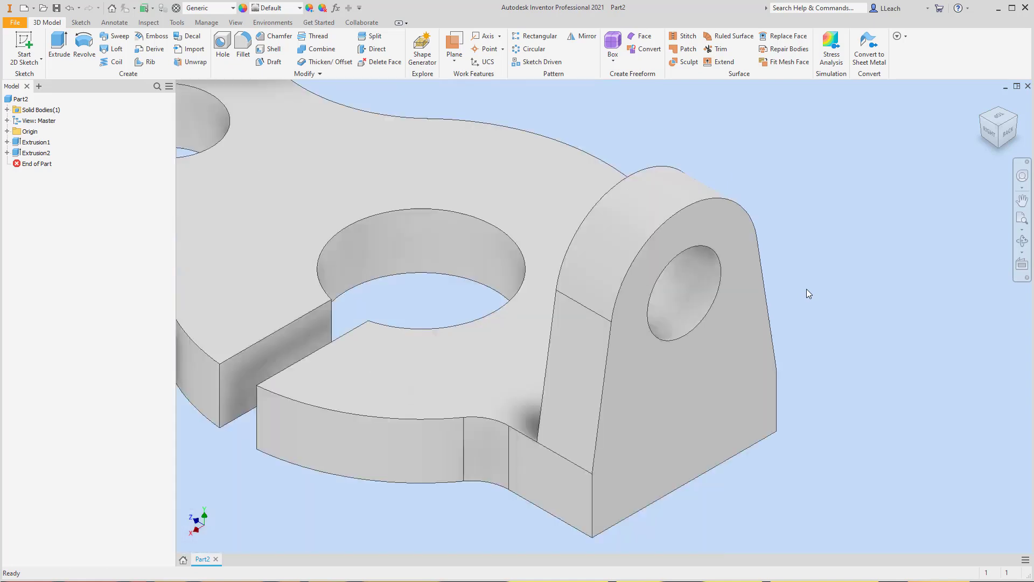
# - Show the whole part in isometric view, turn on shadows, and set the lighting style to Photo Booth
pyautogui.click(981, 100)
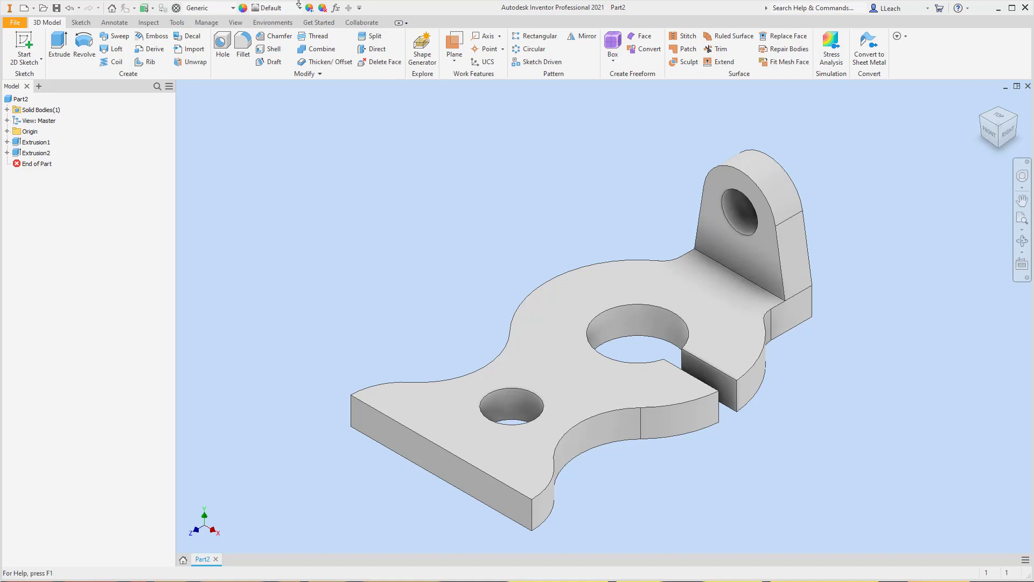
pyautogui.click(235, 22)
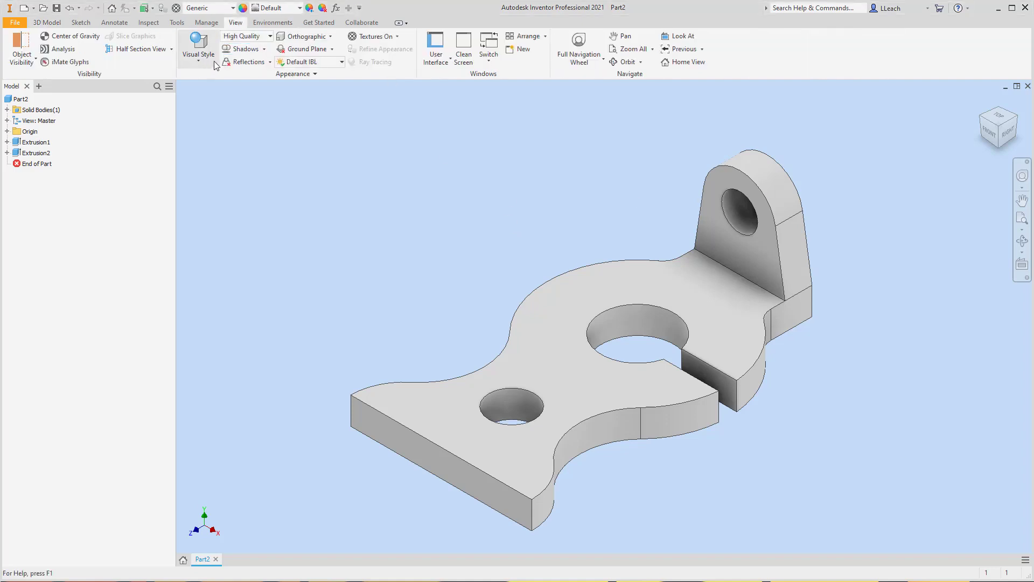
pyautogui.click(250, 52)
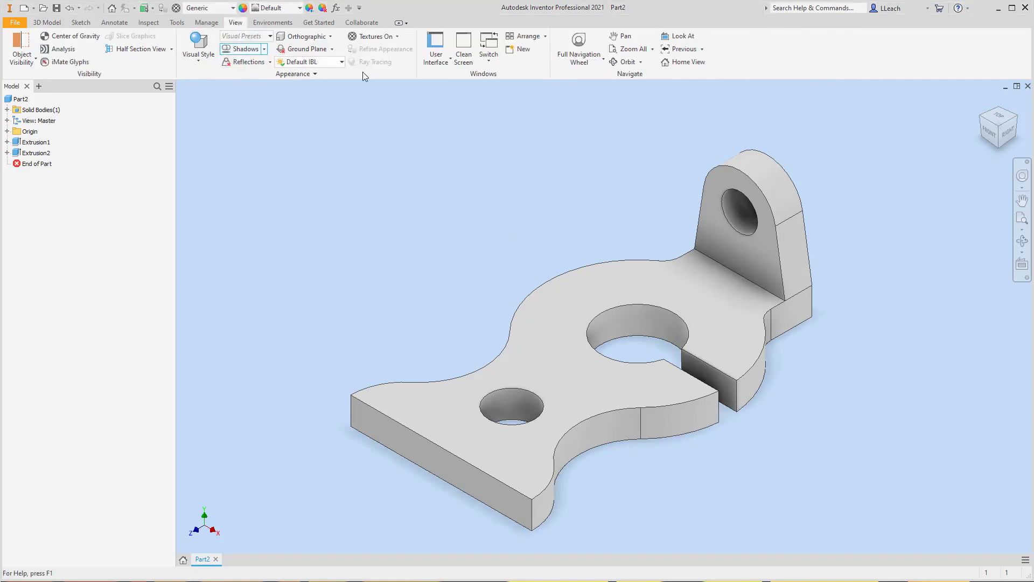
pyautogui.click(334, 62)
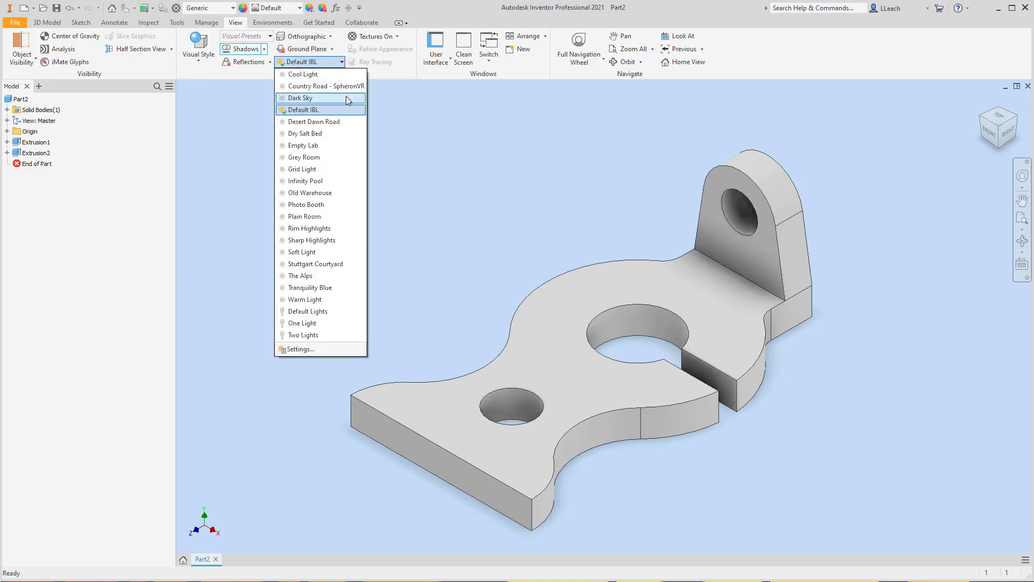
pyautogui.click(306, 205)
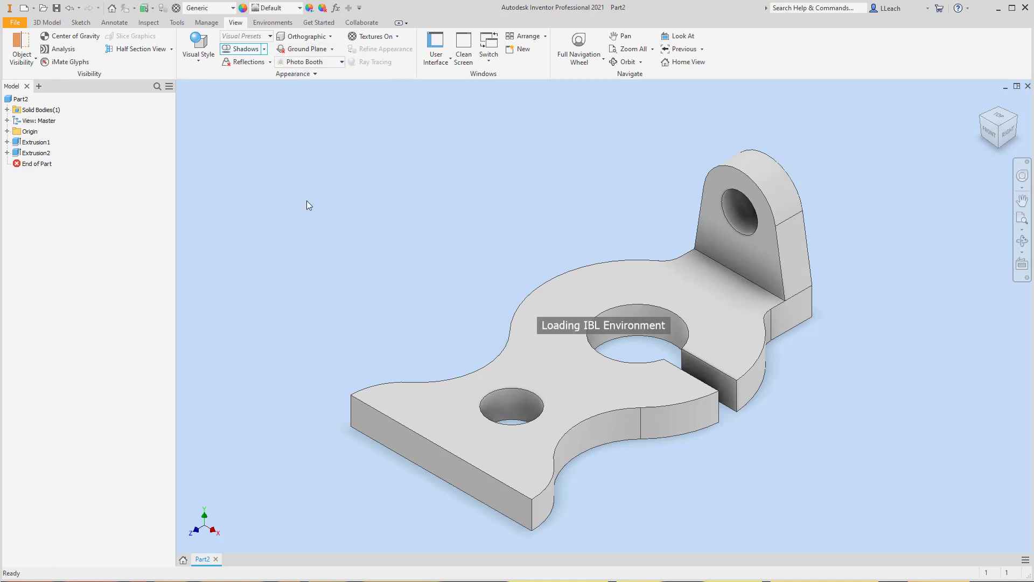
# - Apply the Smooth - Off-White appearance from the Inventor Material Library to the whole part
pyautogui.click(299, 8)
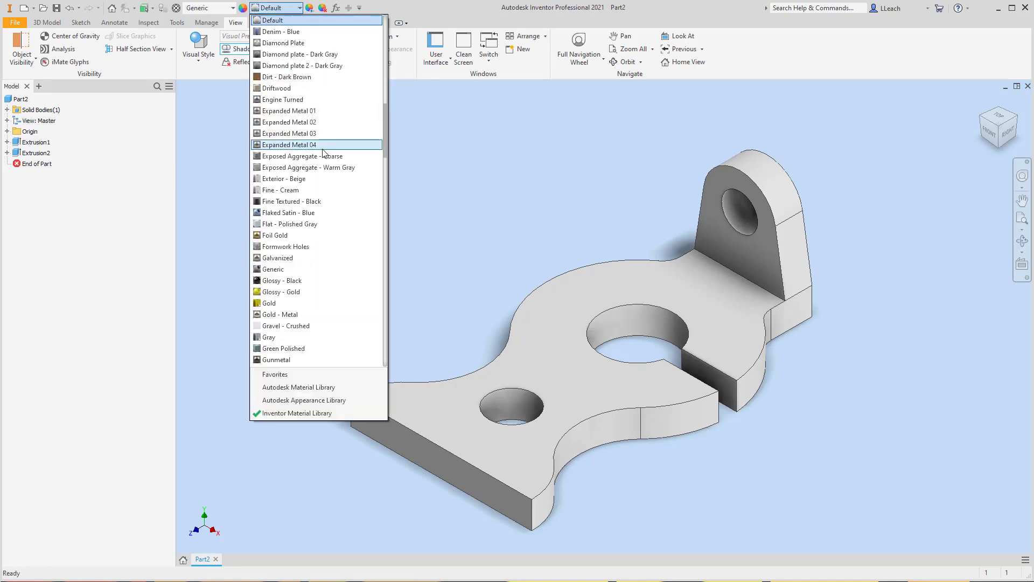
pyautogui.scroll(-15, 313, 162)
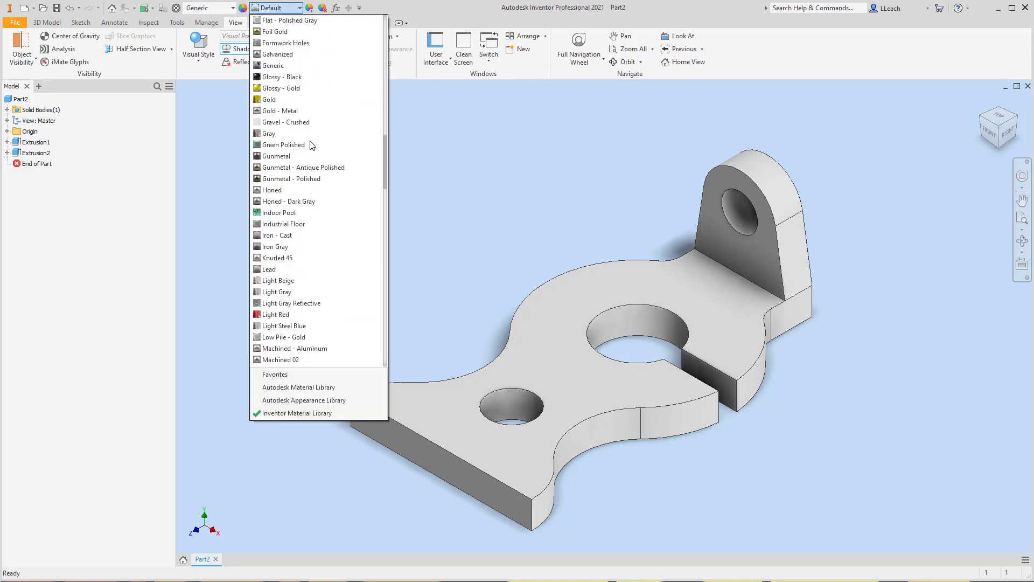
pyautogui.scroll(-15, 310, 144)
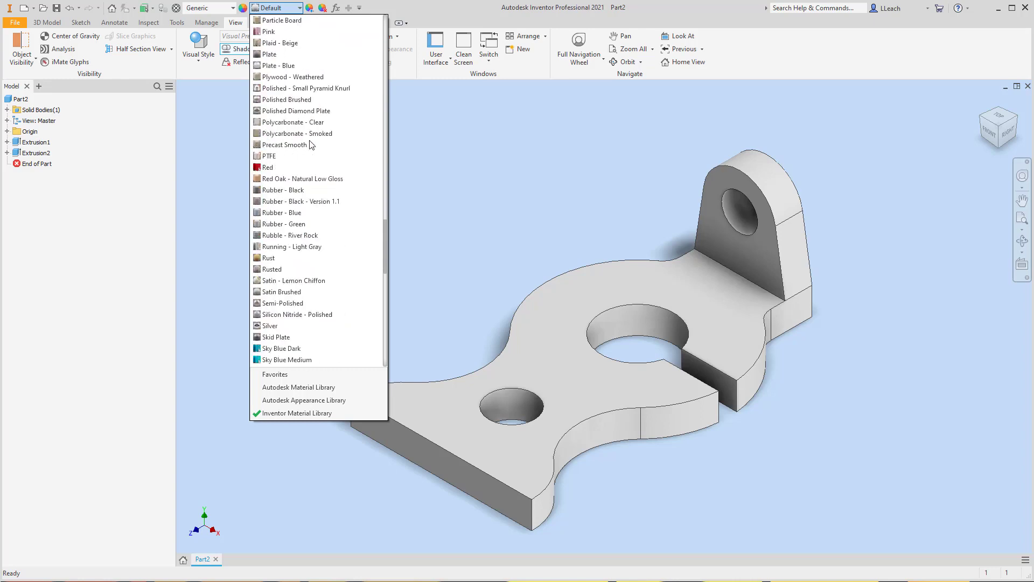
pyautogui.scroll(2, 296, 163)
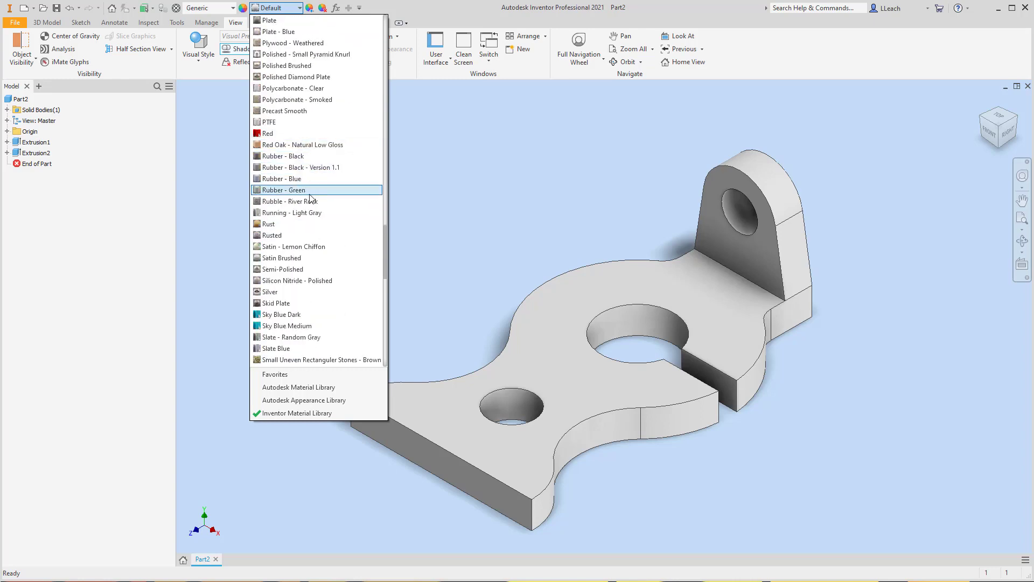
pyautogui.scroll(-5, 332, 198)
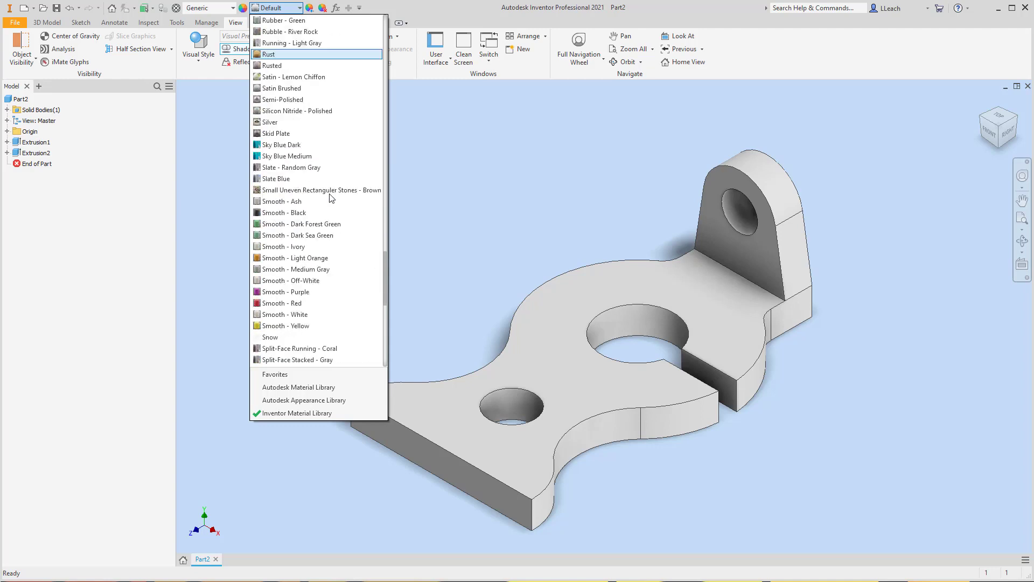
pyautogui.click(300, 281)
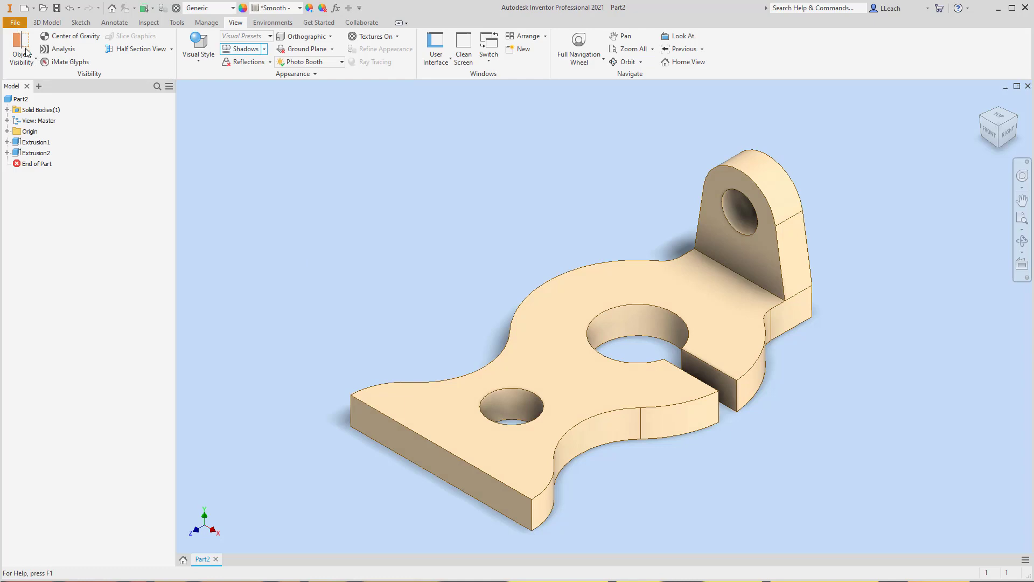
# - Save the part as PIVOT LATCH in the Parametric-Modeling2 folder, replacing the existing file of that name
pyautogui.click(16, 22)
pyautogui.click(27, 115)
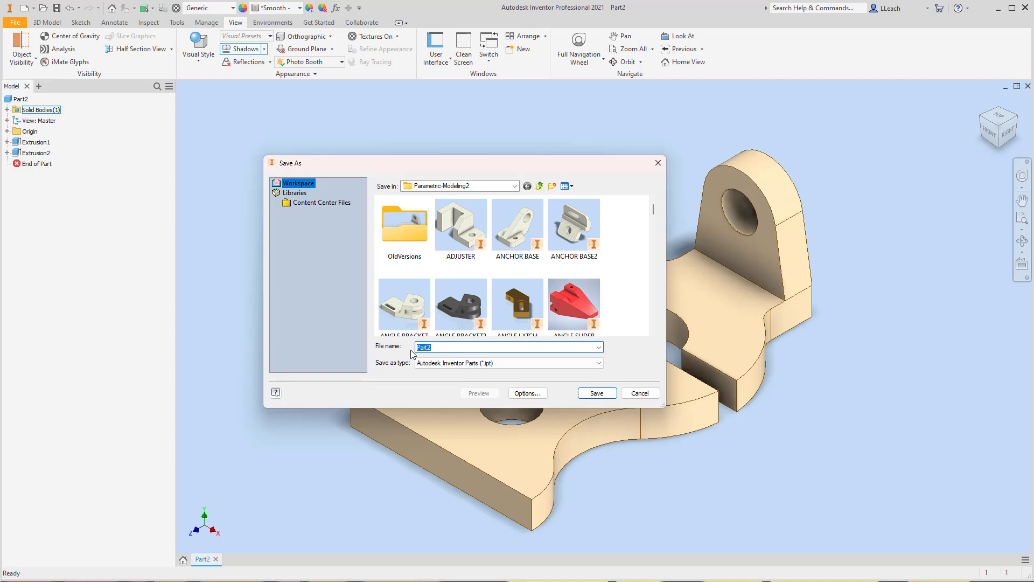
pyautogui.write('PI')
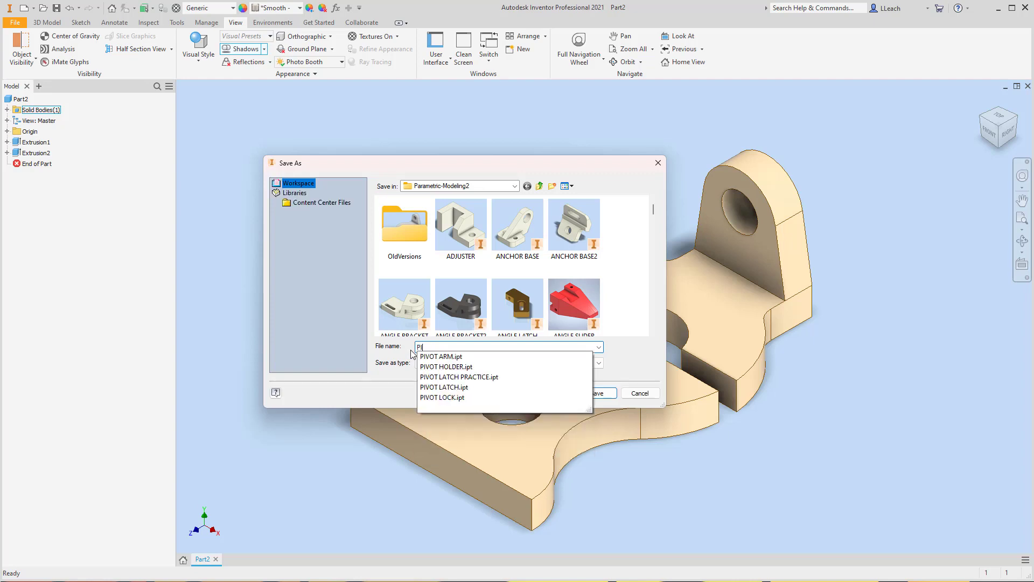
pyautogui.write('VOT LATCH')
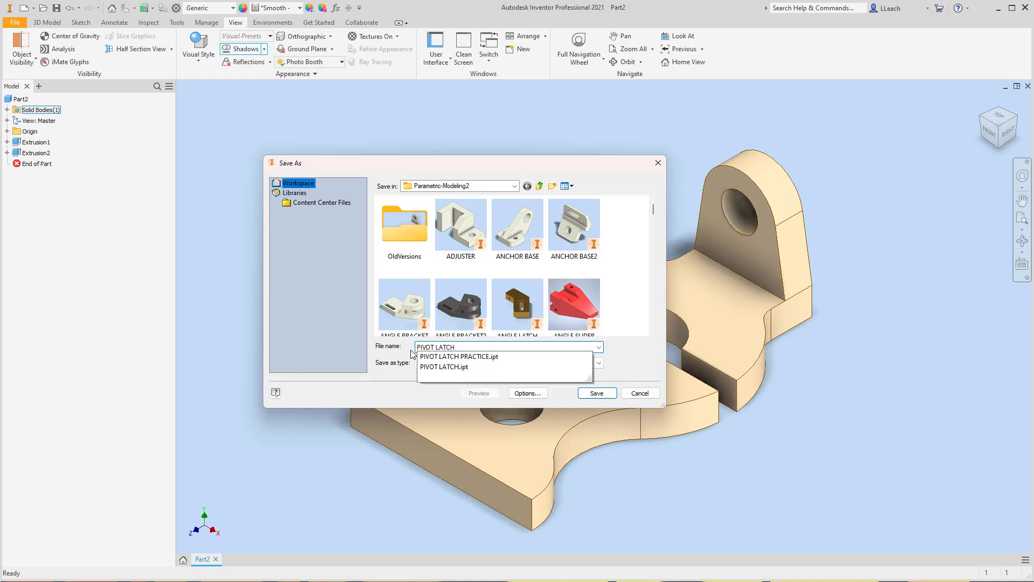
pyautogui.click(597, 393)
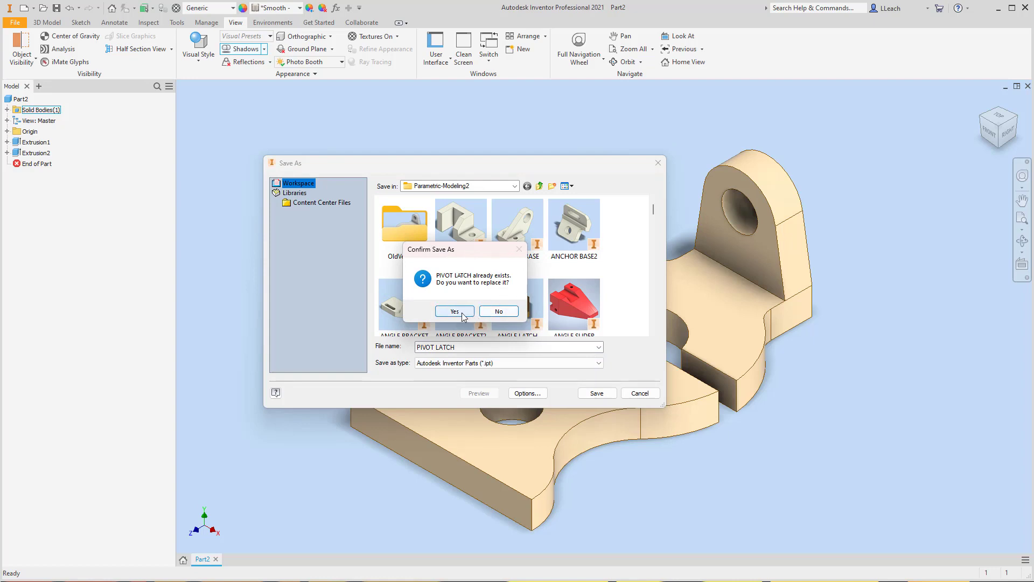
pyautogui.click(454, 312)
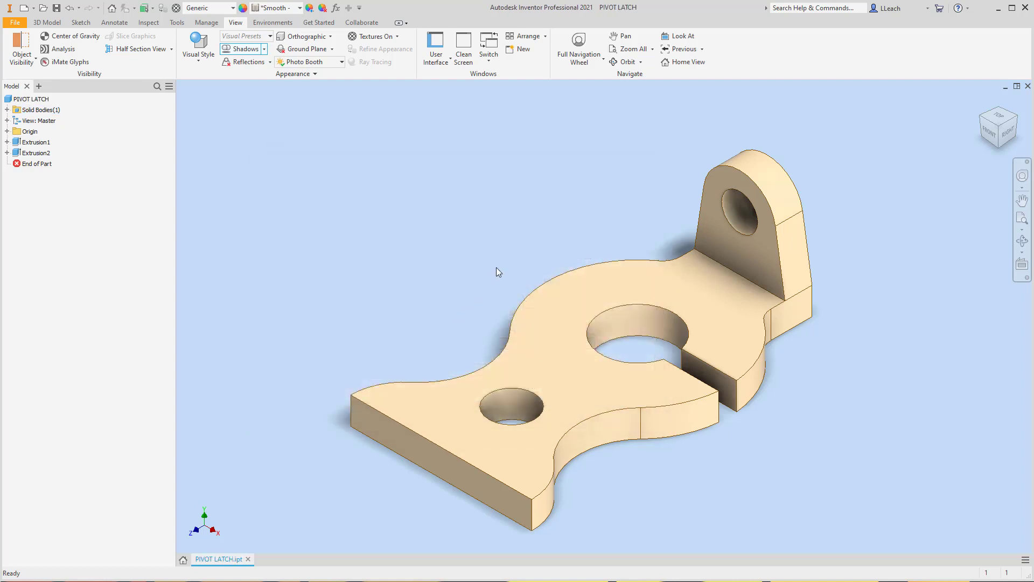